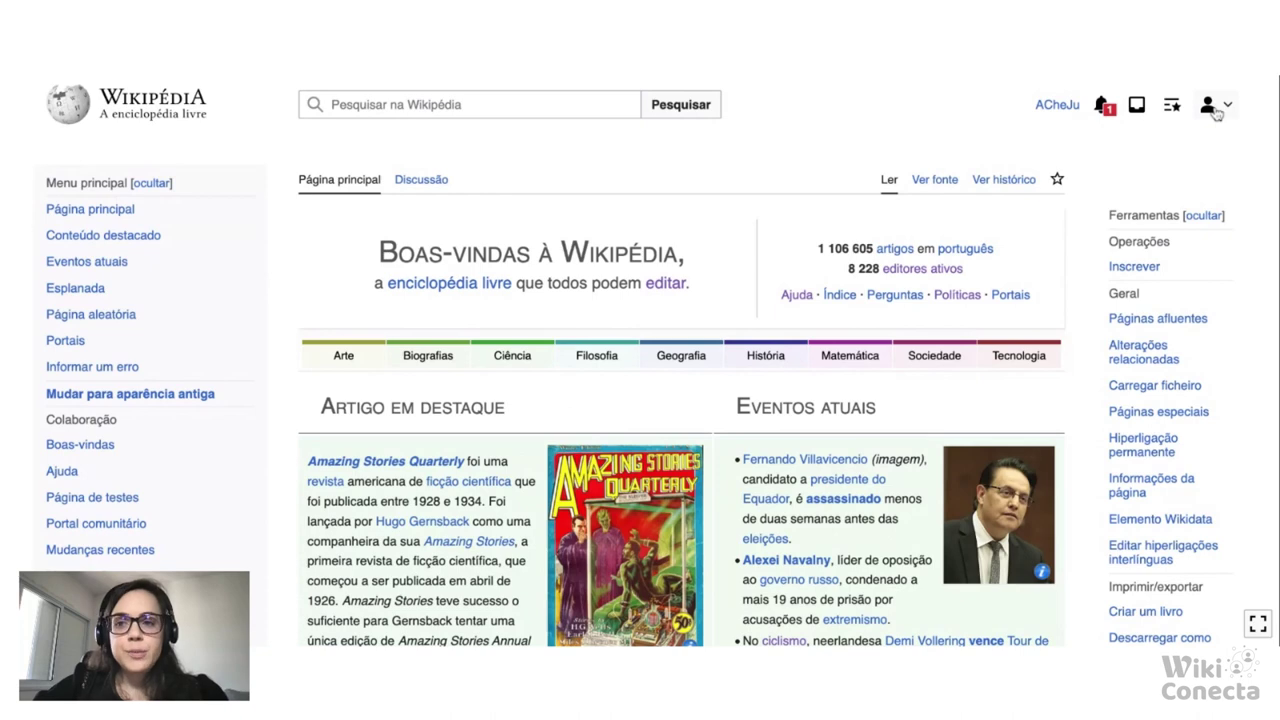
Start creating the personal test page in the visual editor and dismiss the page notices
click(1214, 110)
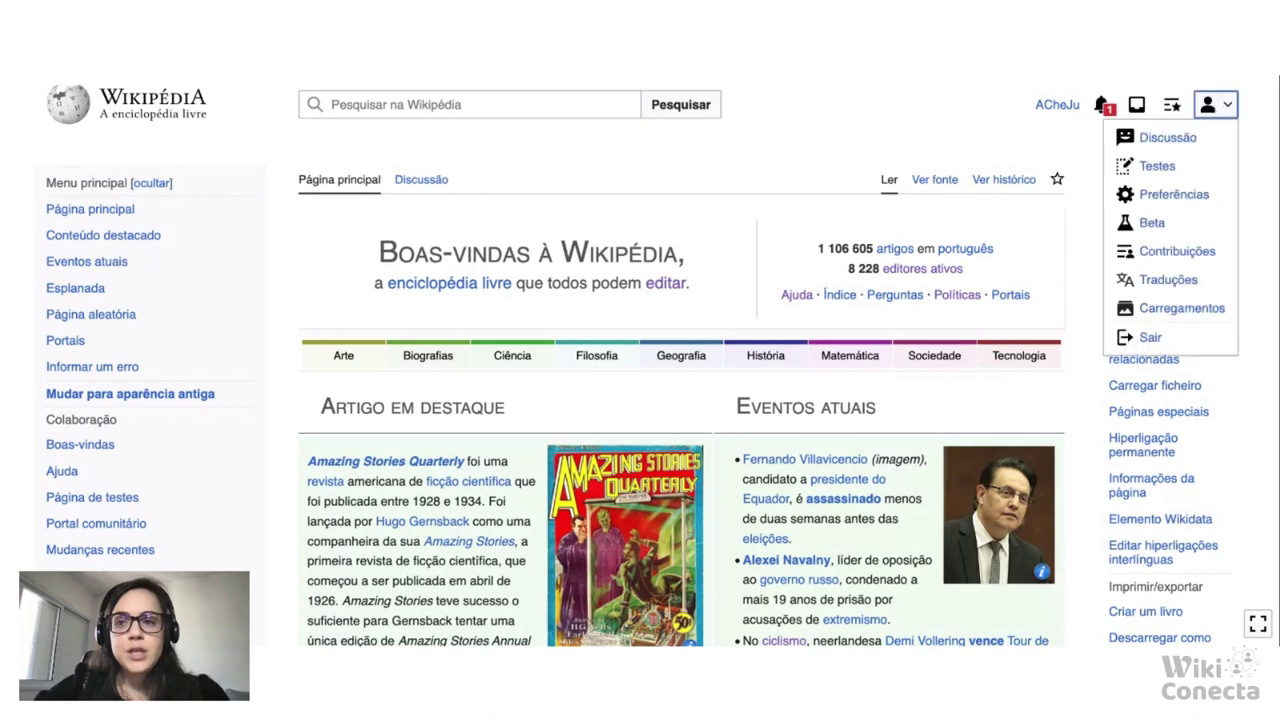
click(1158, 168)
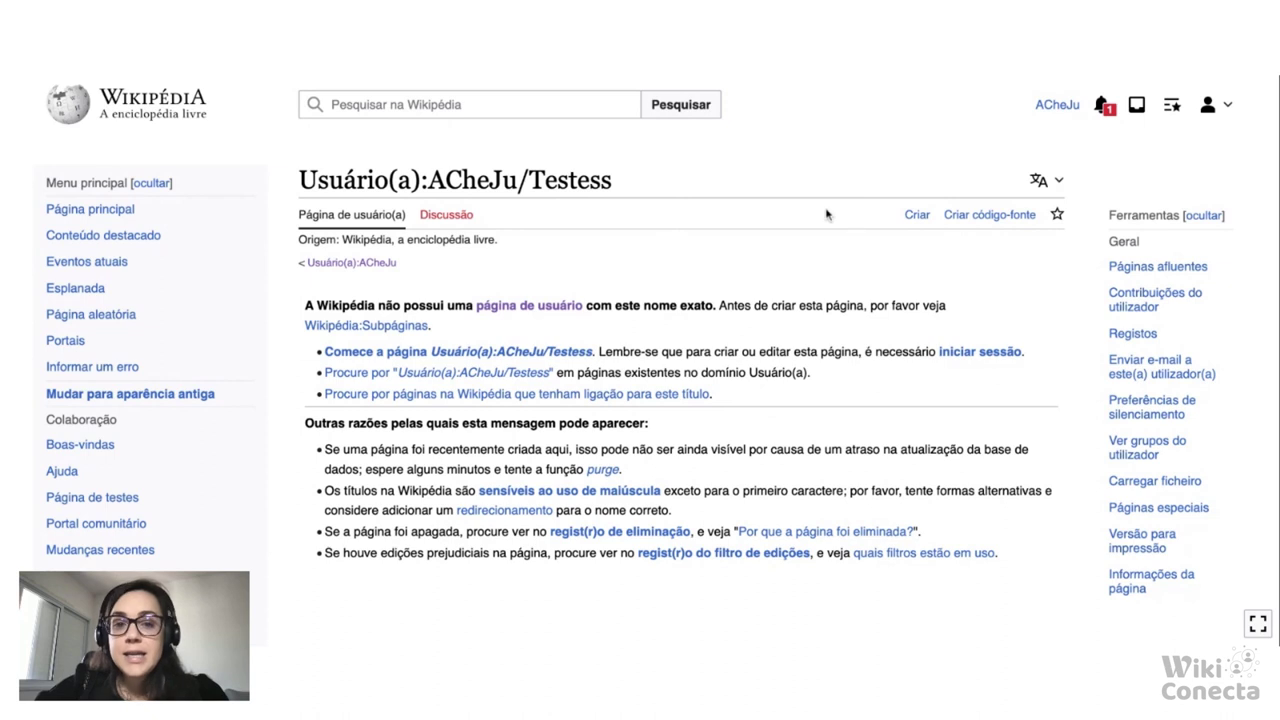
click(915, 218)
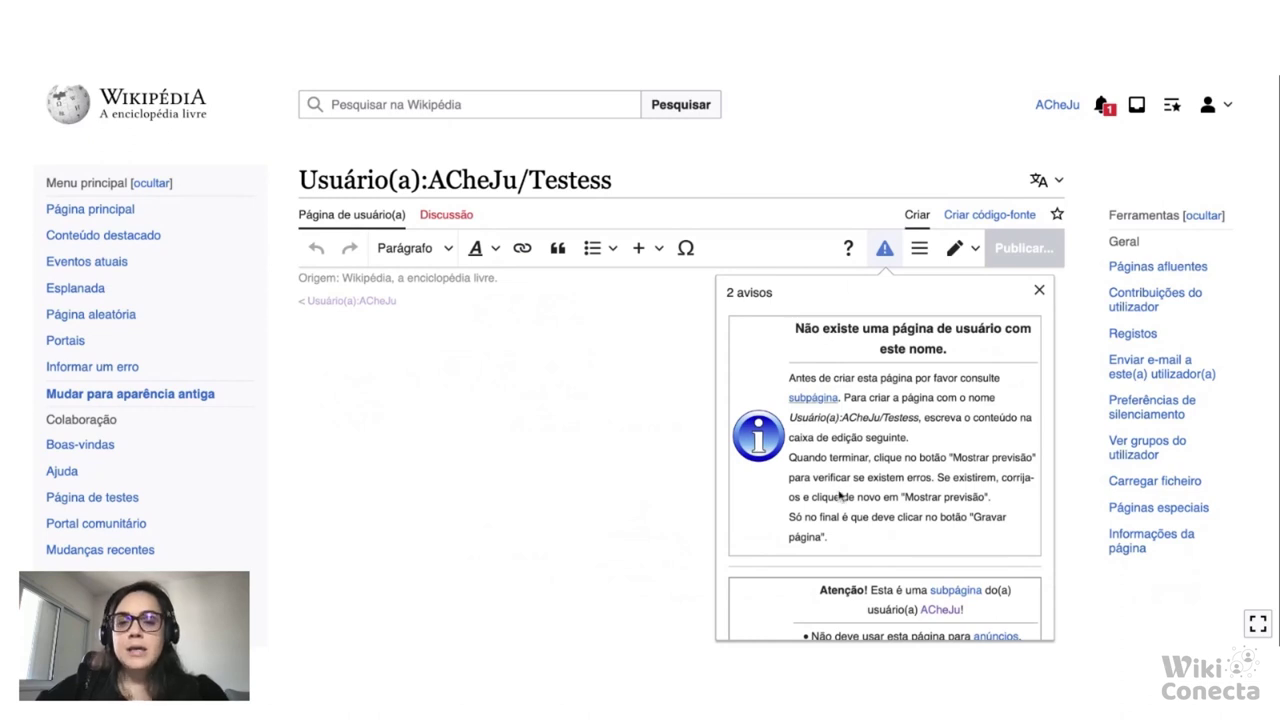
scroll(842, 497, down, 1)
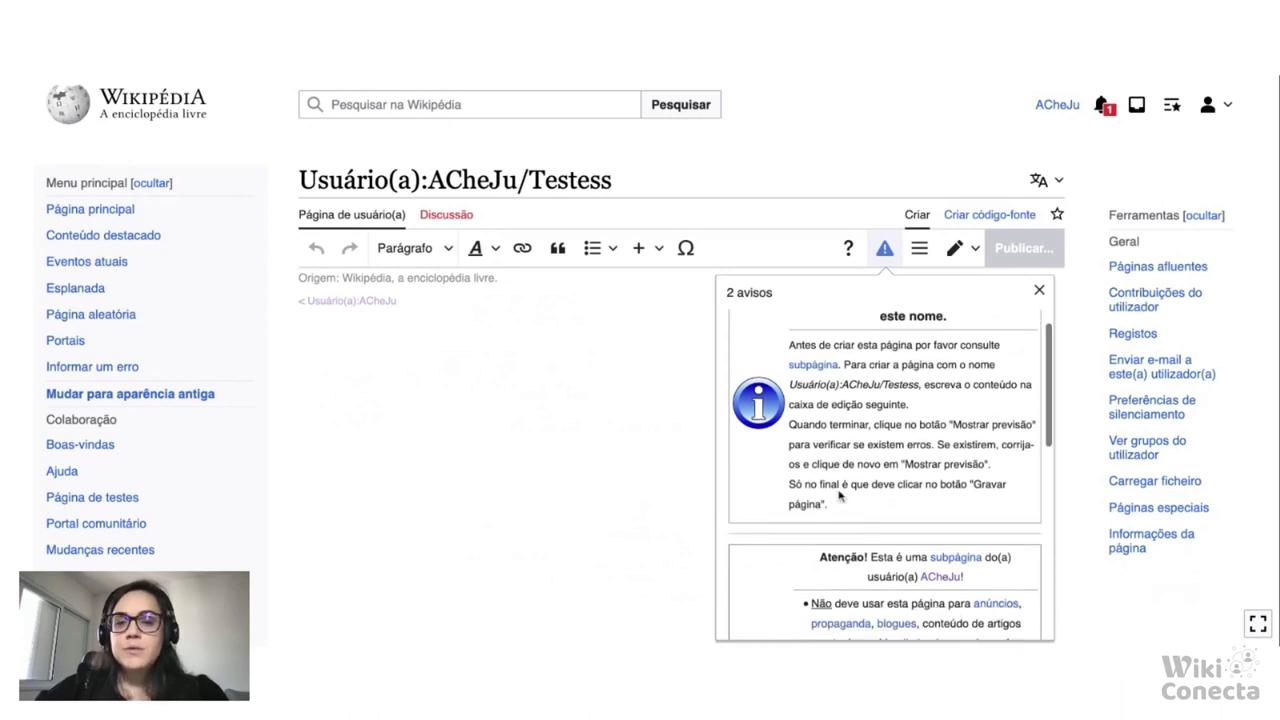
click(1039, 290)
scroll(614, 430, down, 2)
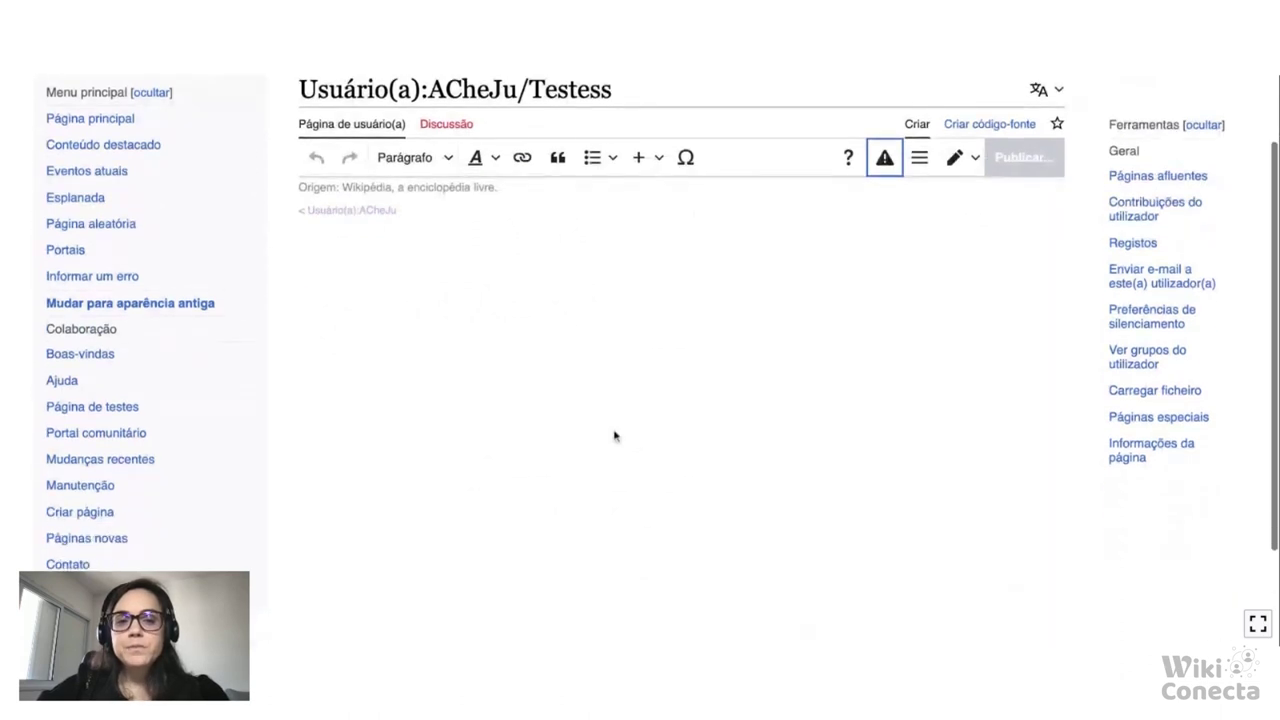
scroll(585, 360, up, 1)
click(502, 317)
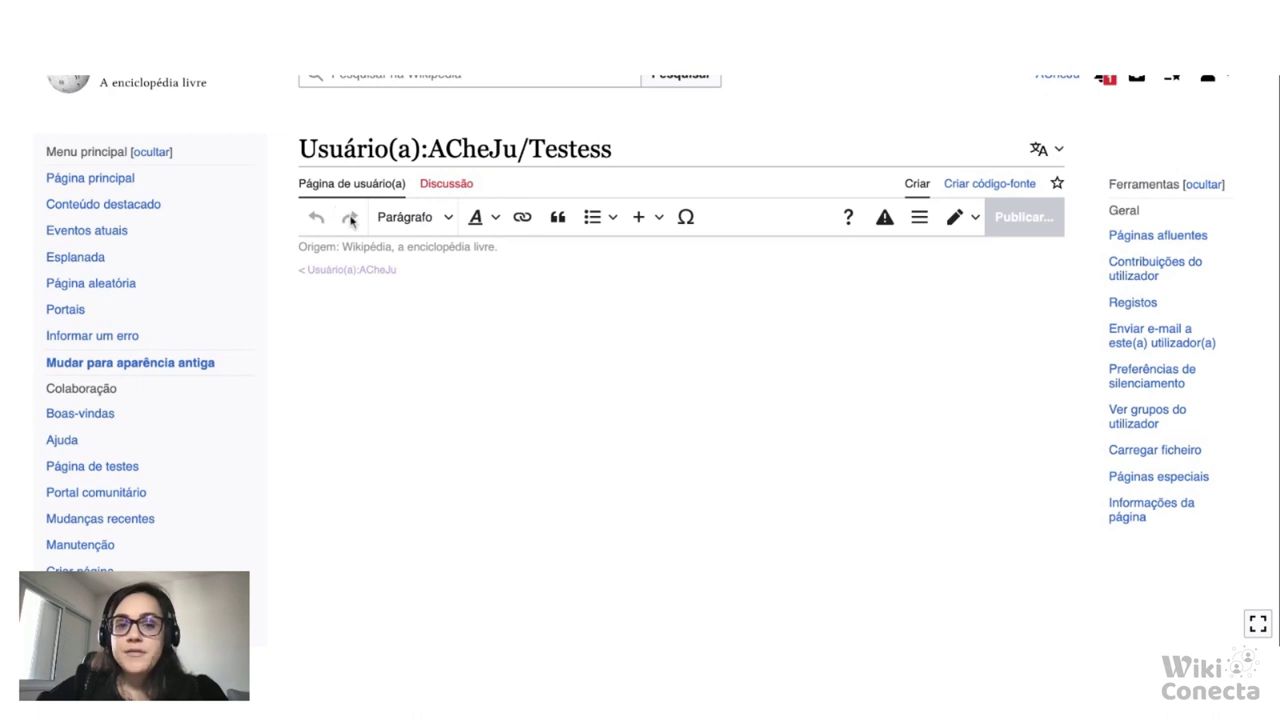
Examine the available paragraph formats and the expanded list of text styles
click(427, 223)
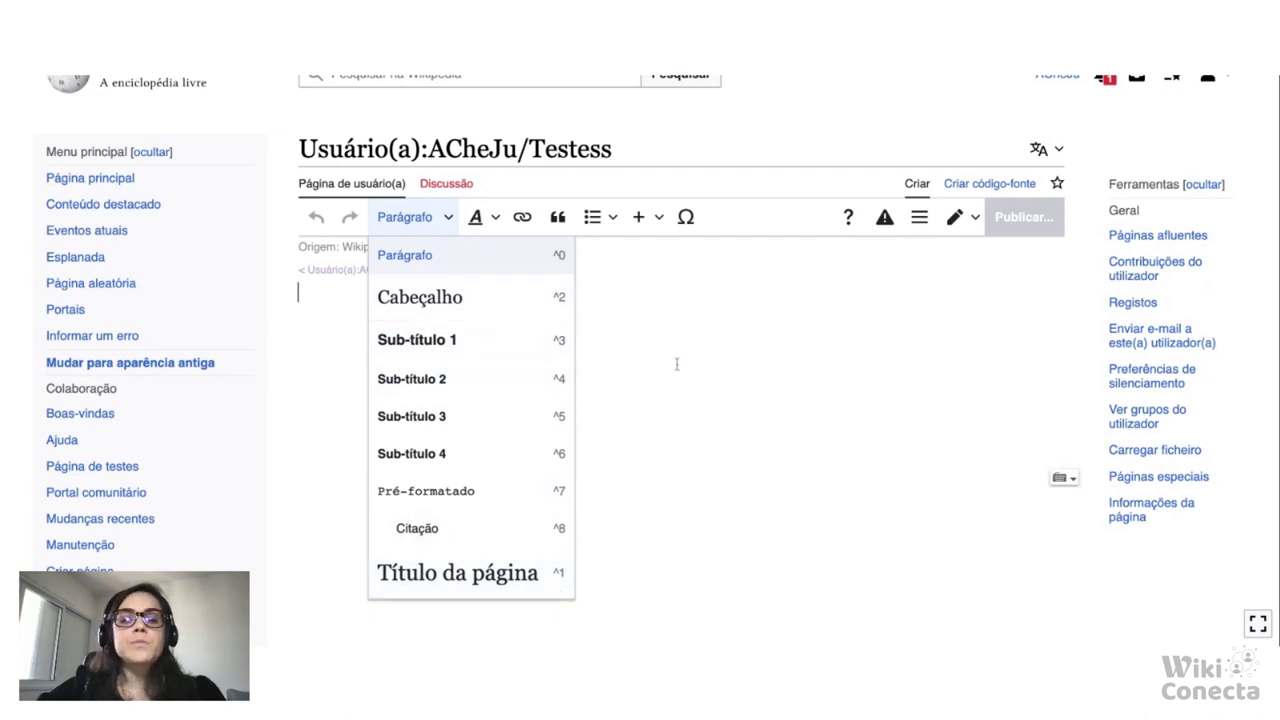
key(Escape)
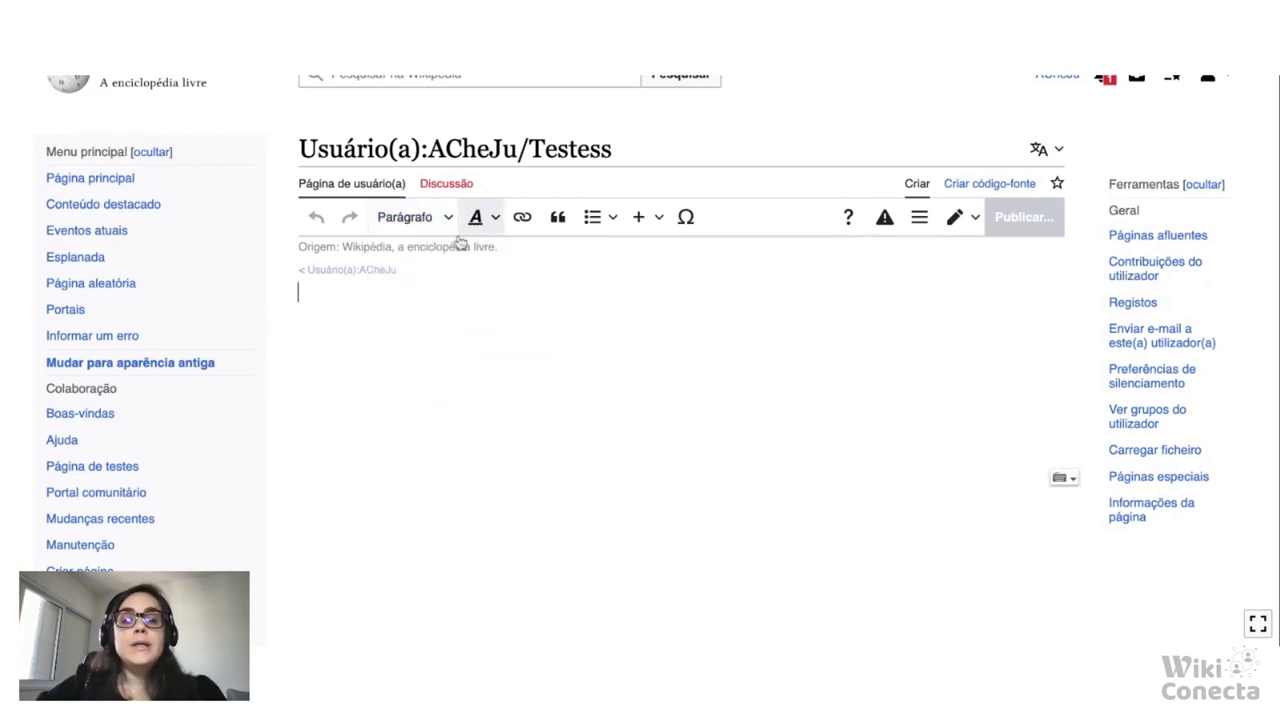
click(410, 217)
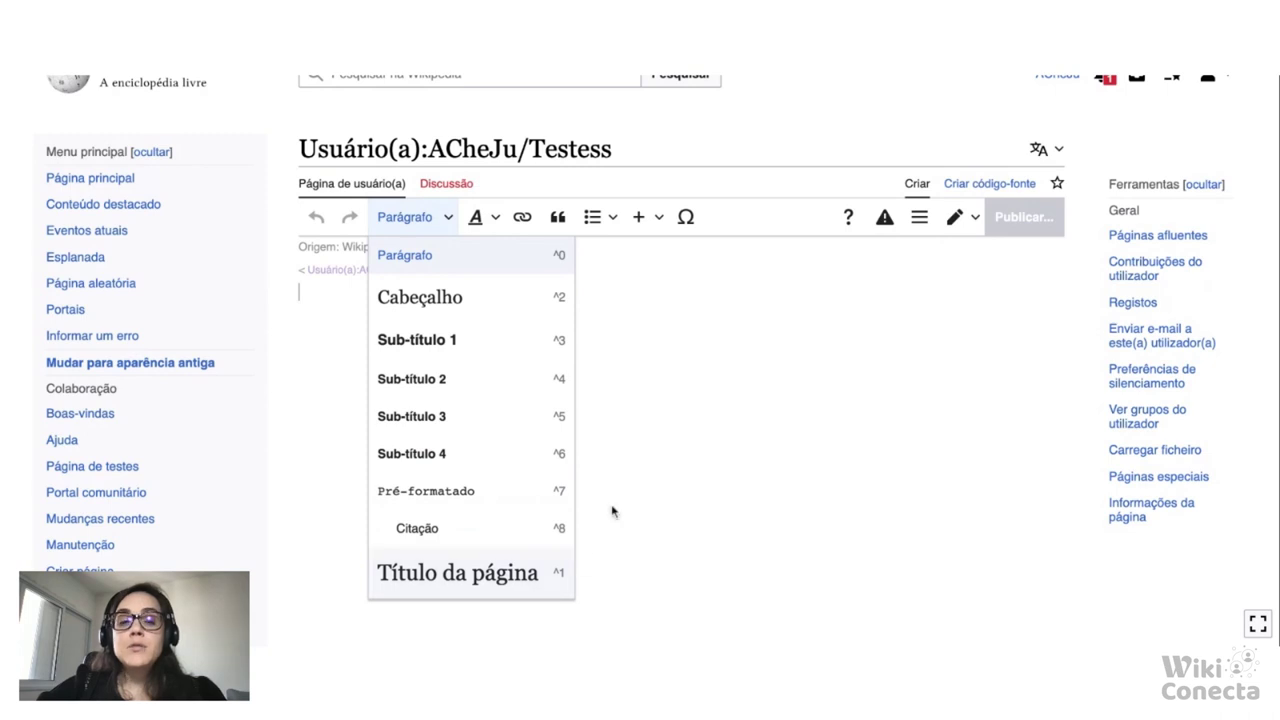
click(618, 395)
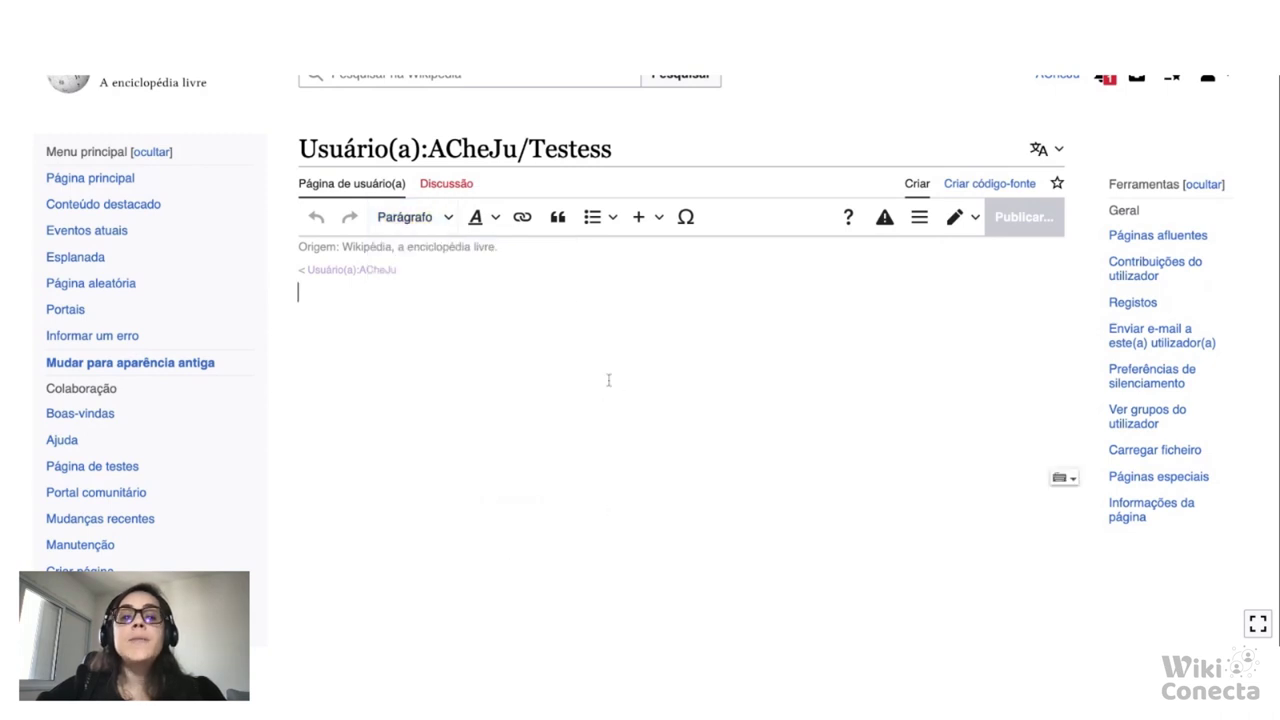
click(494, 219)
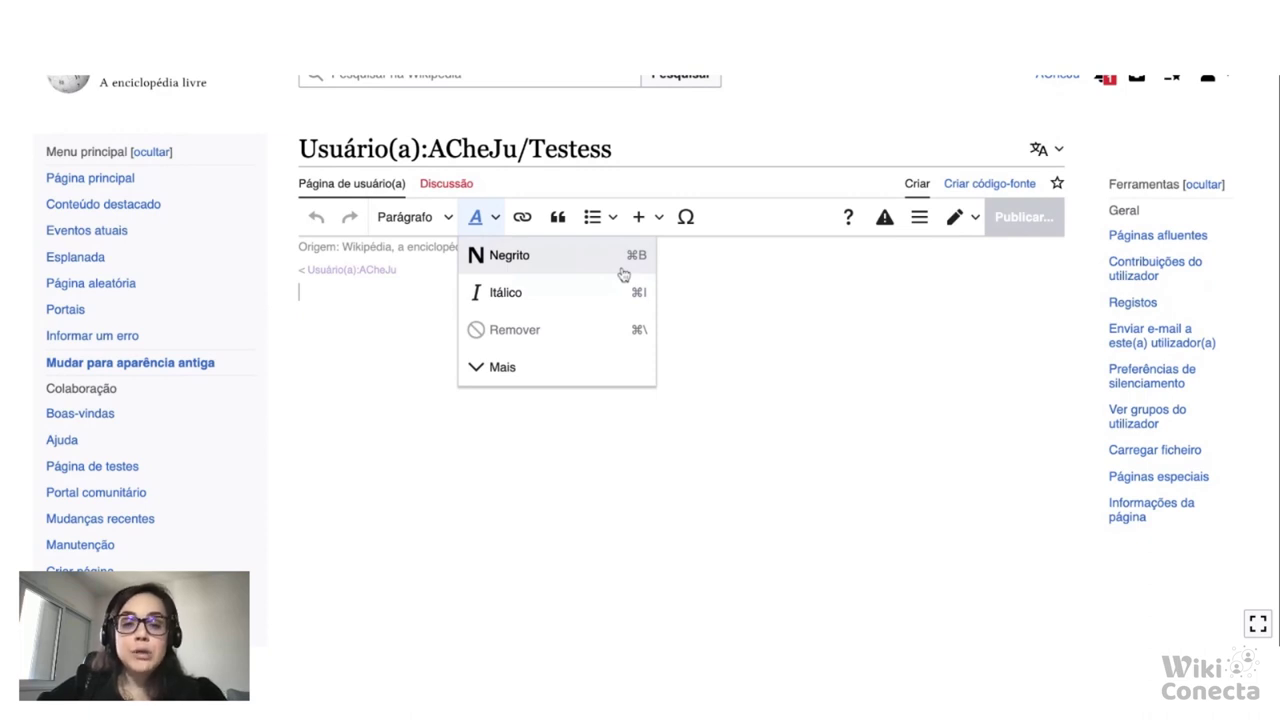
click(578, 367)
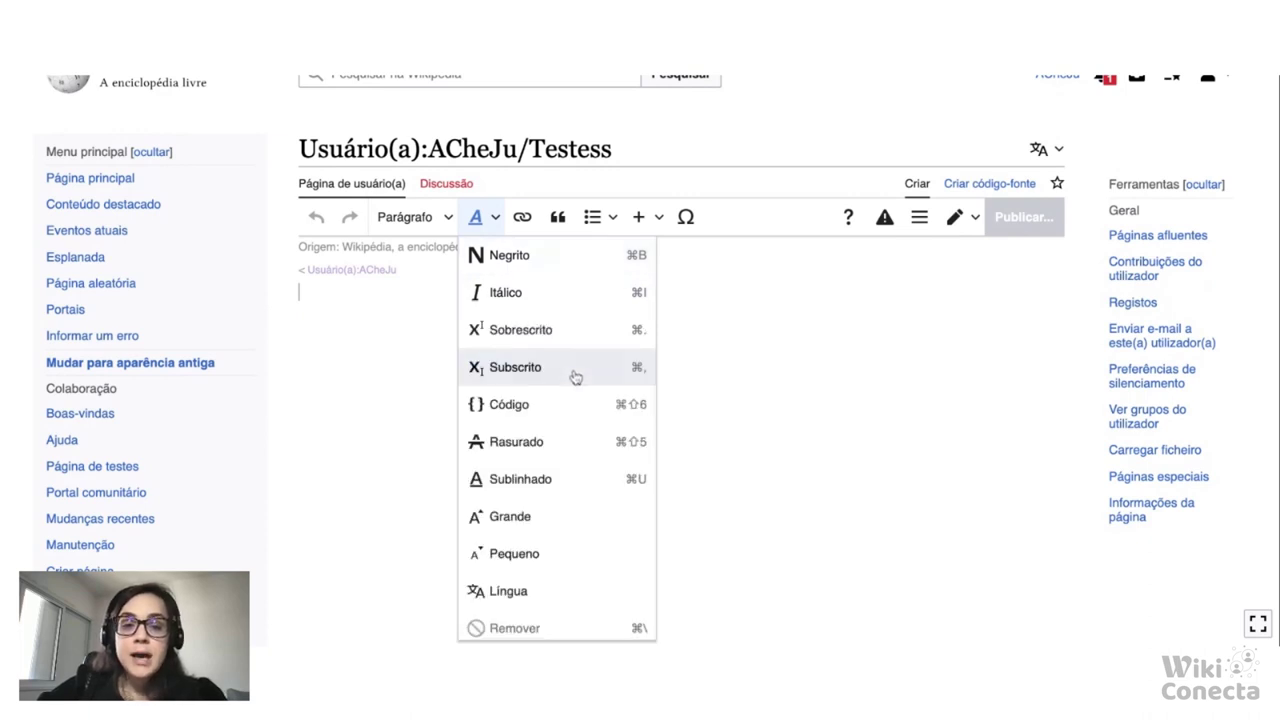
scroll(620, 435, down, 1)
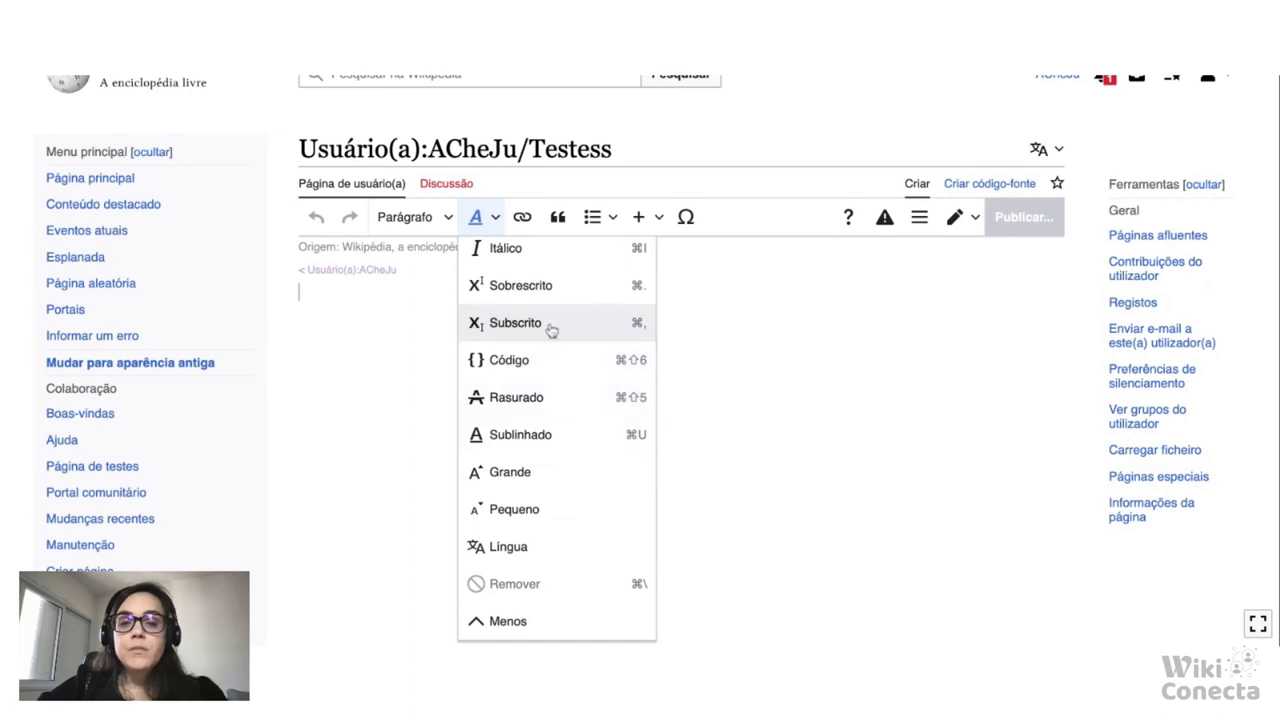
Write the sentence "É importante selecionar." as the first paragraph of the page
click(381, 313)
text(É)
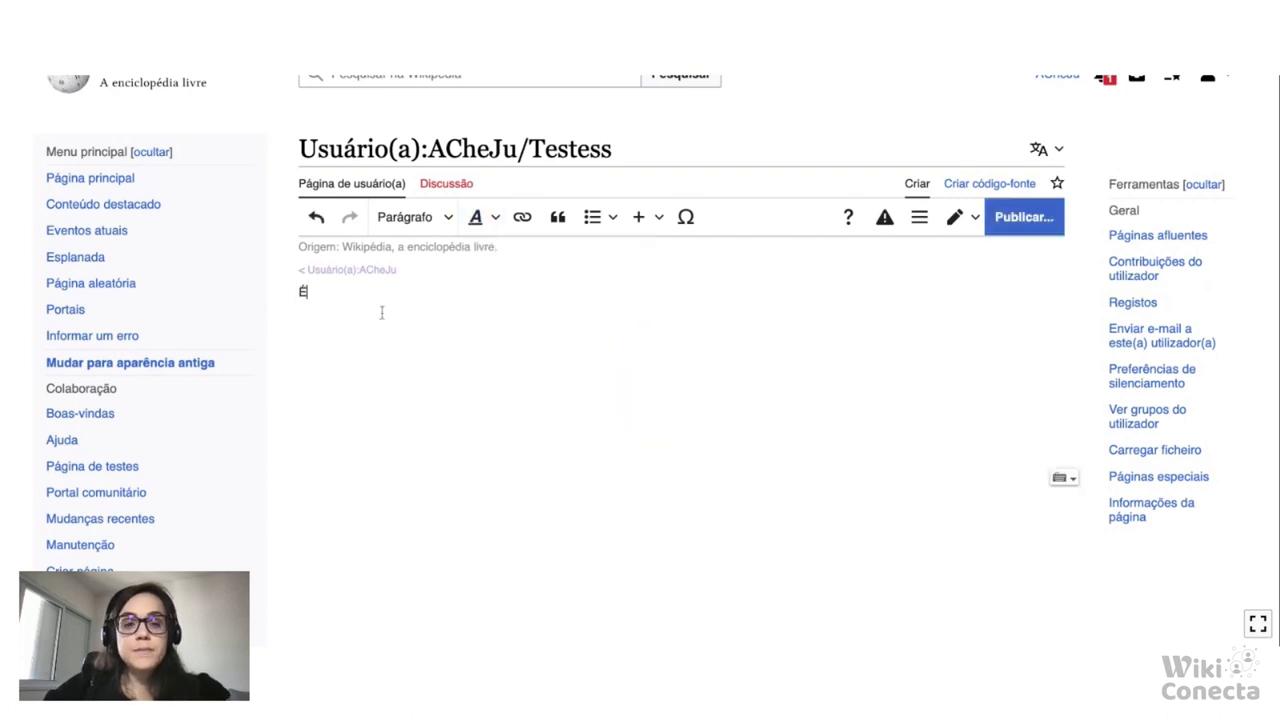
text( importante selecionar.)
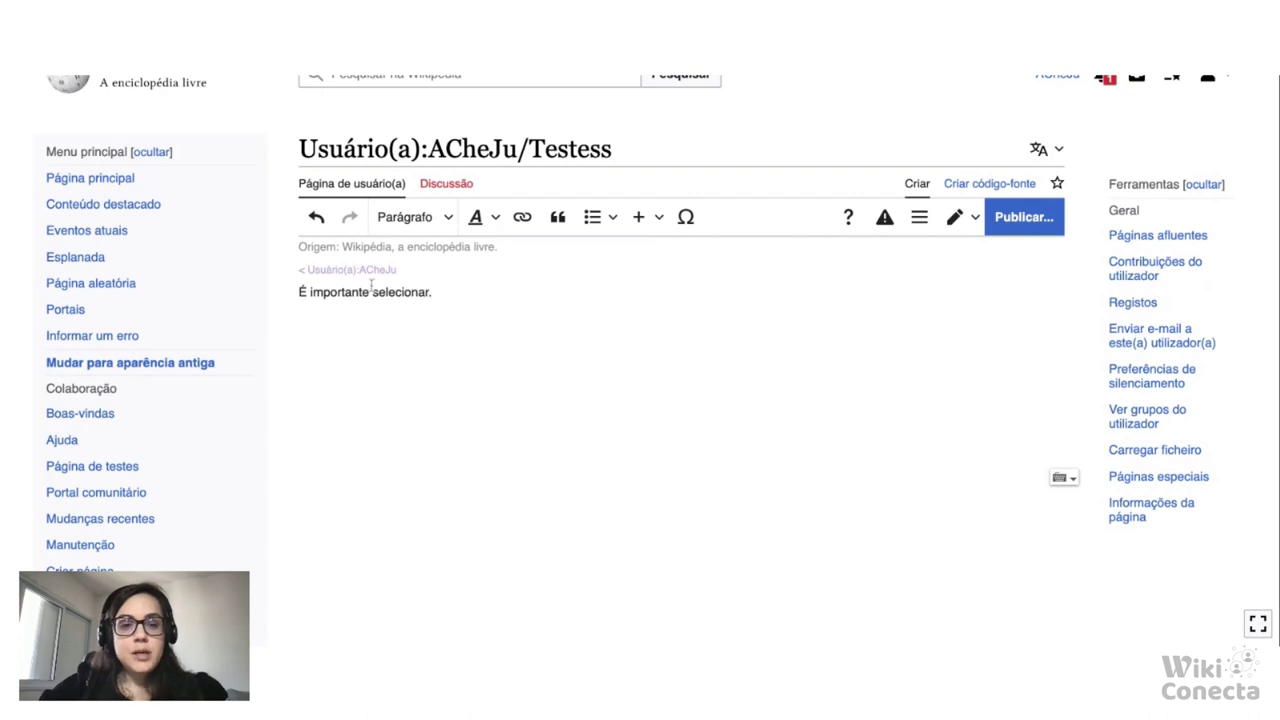
Make the word "selecionar." bold in the first paragraph
drag(432, 292, 372, 292)
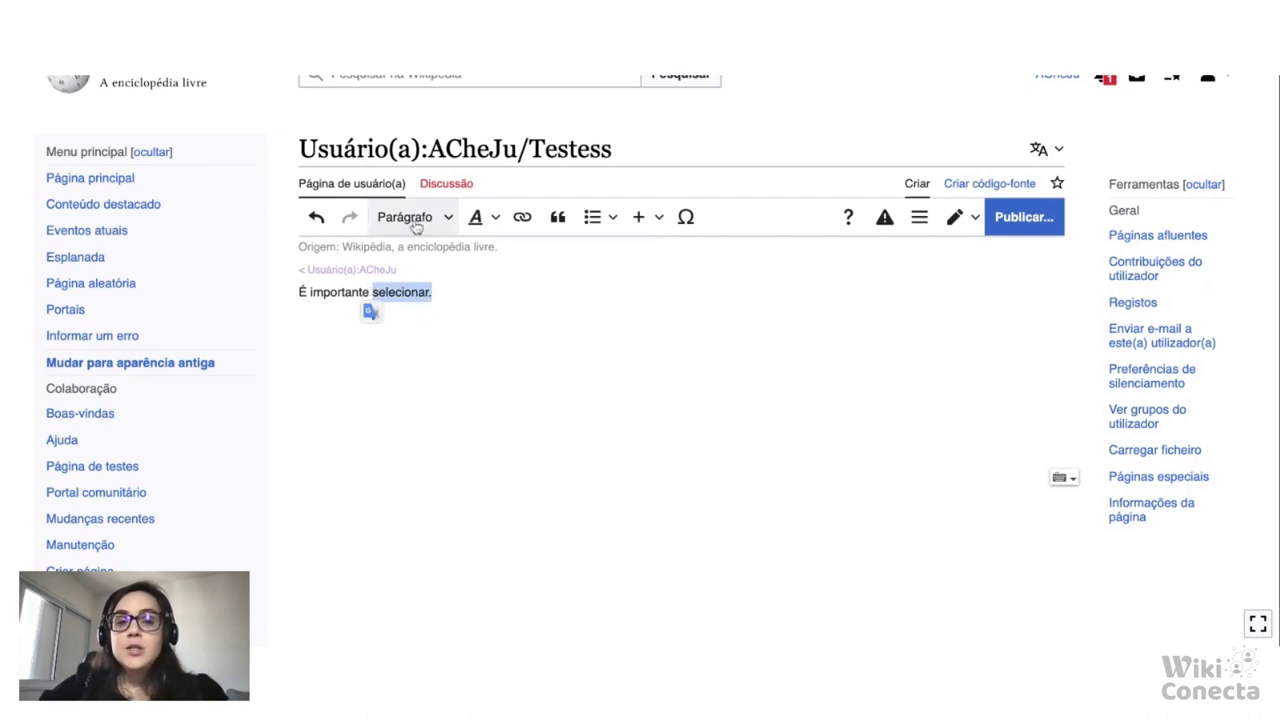
click(493, 217)
click(499, 256)
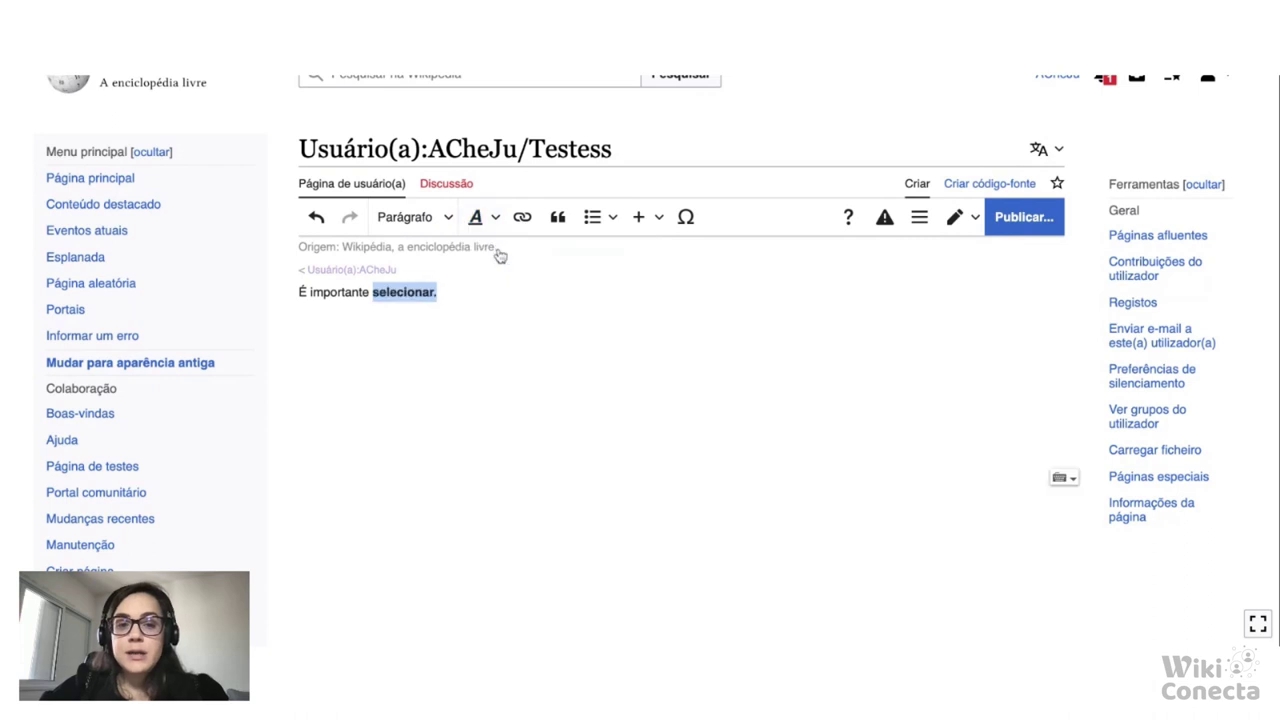
click(481, 292)
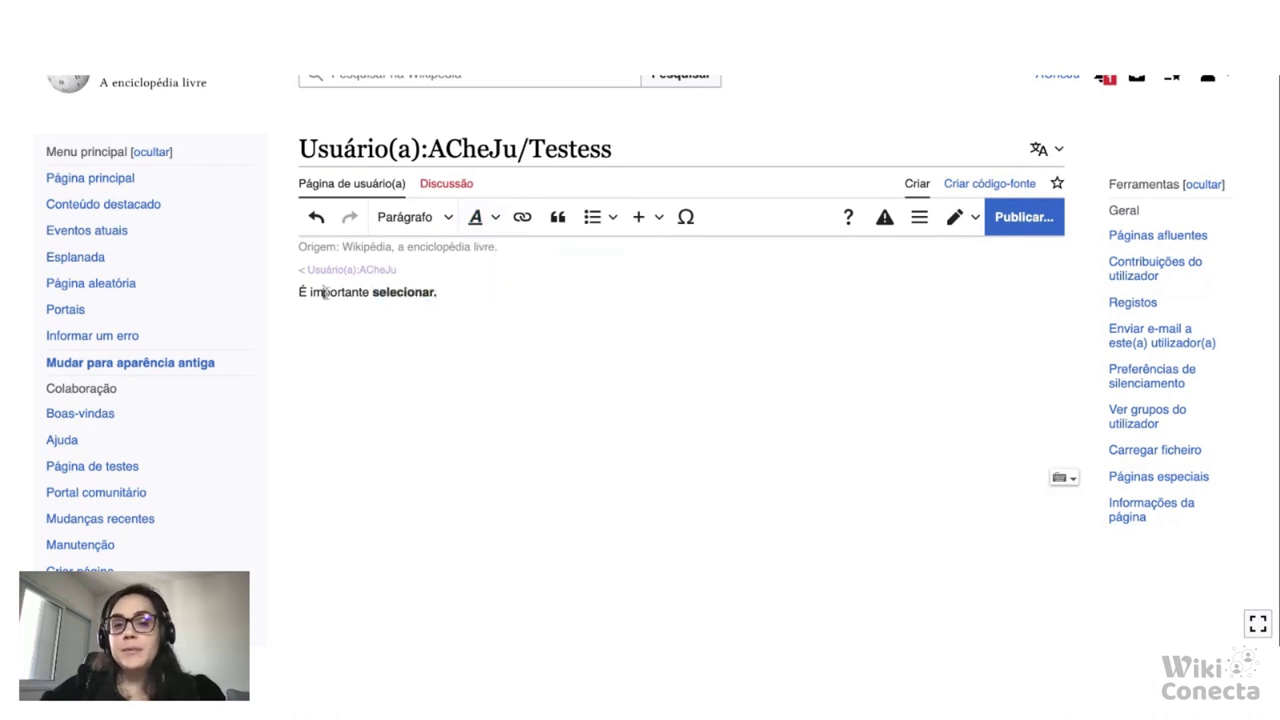
Set the word "importante" in italics in the first paragraph
double_click(323, 292)
click(494, 217)
click(513, 290)
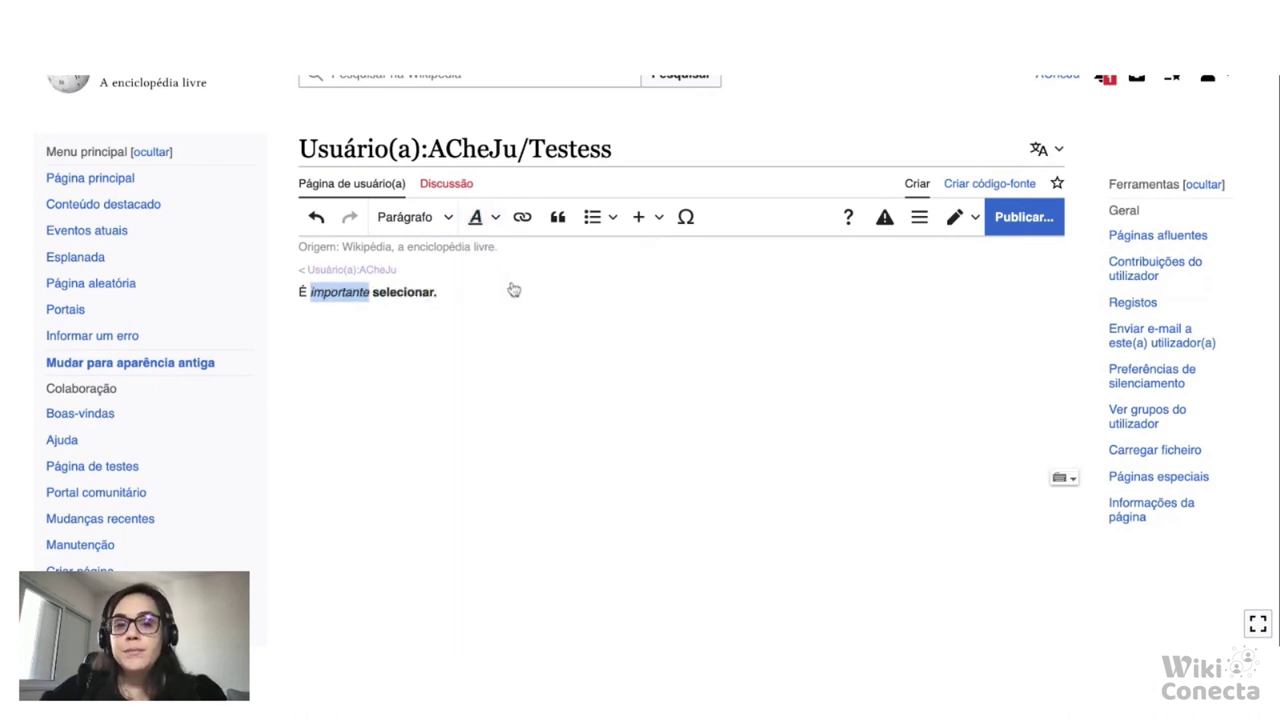
click(510, 298)
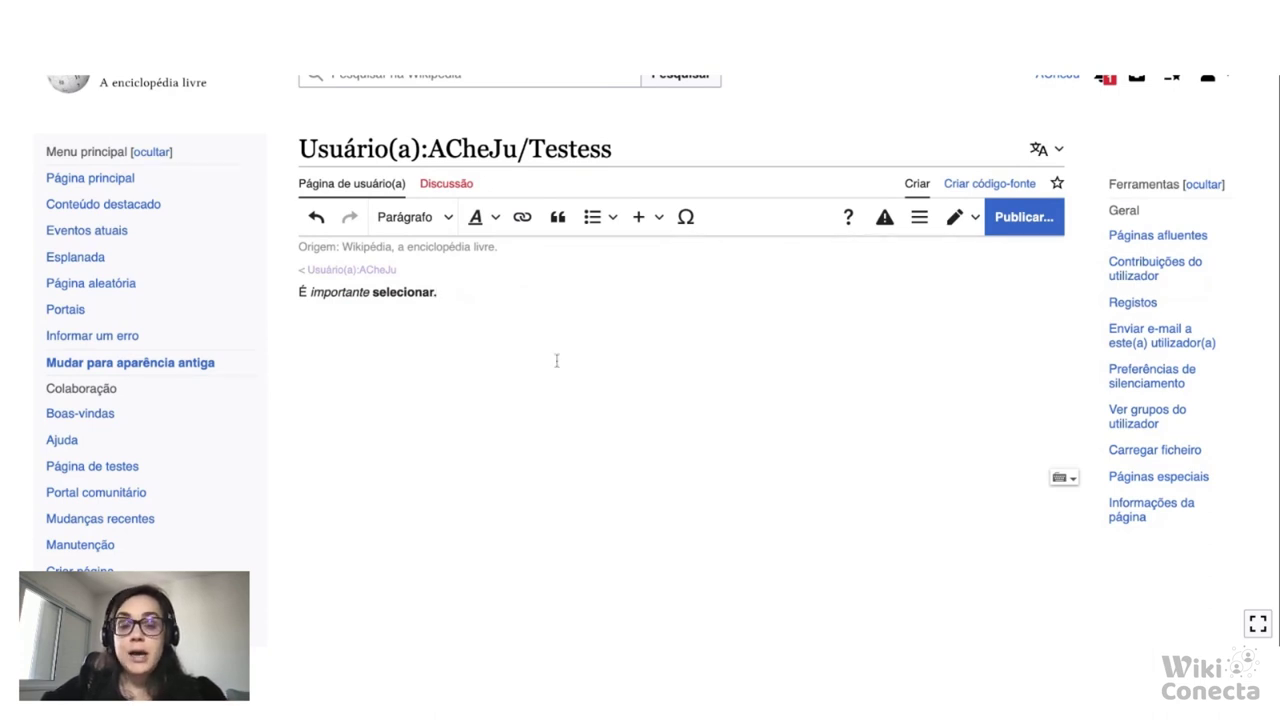
Insert an internal link to the Wikimedia Commons article below the first paragraph, searching for "Wikimedia"
click(522, 219)
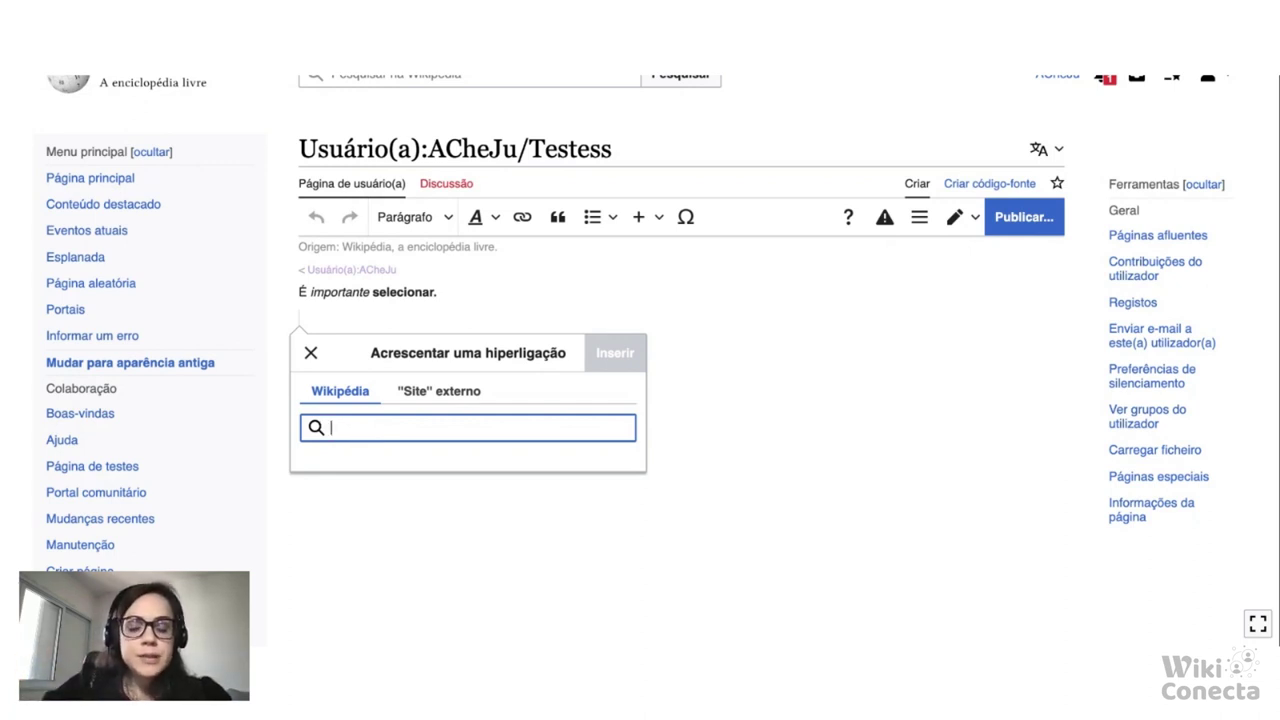
text(Wiki)
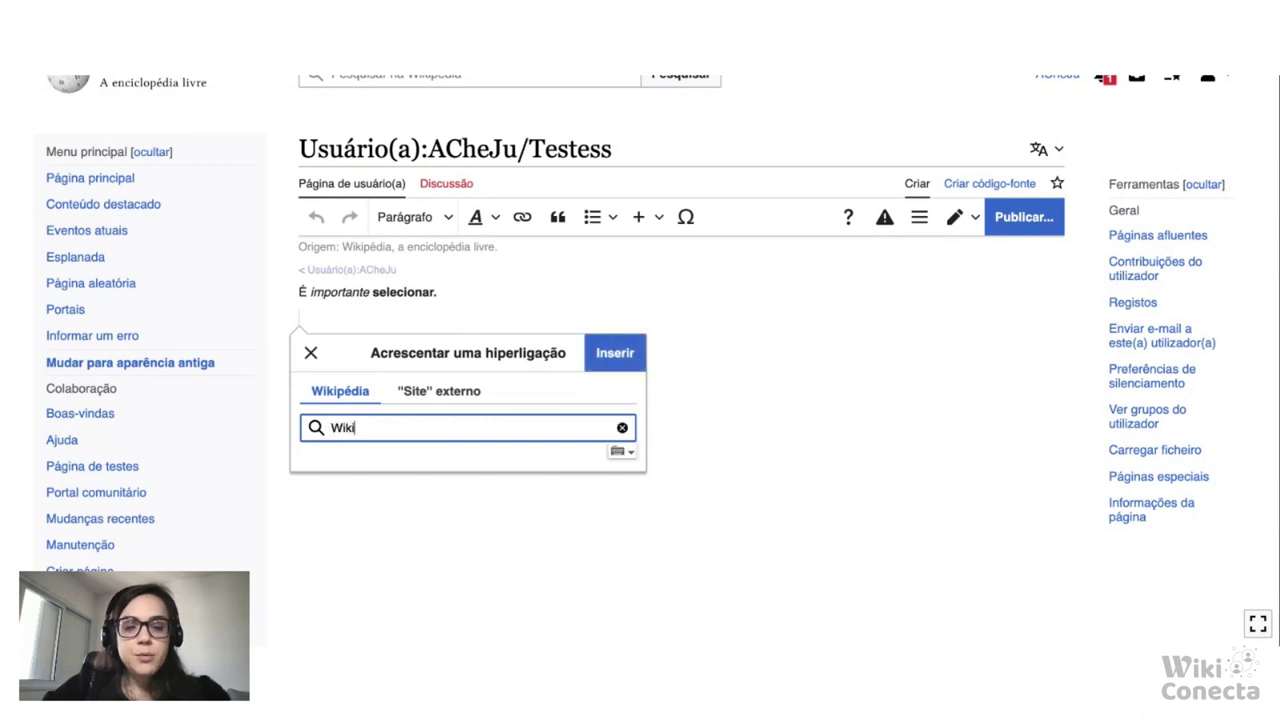
text(media)
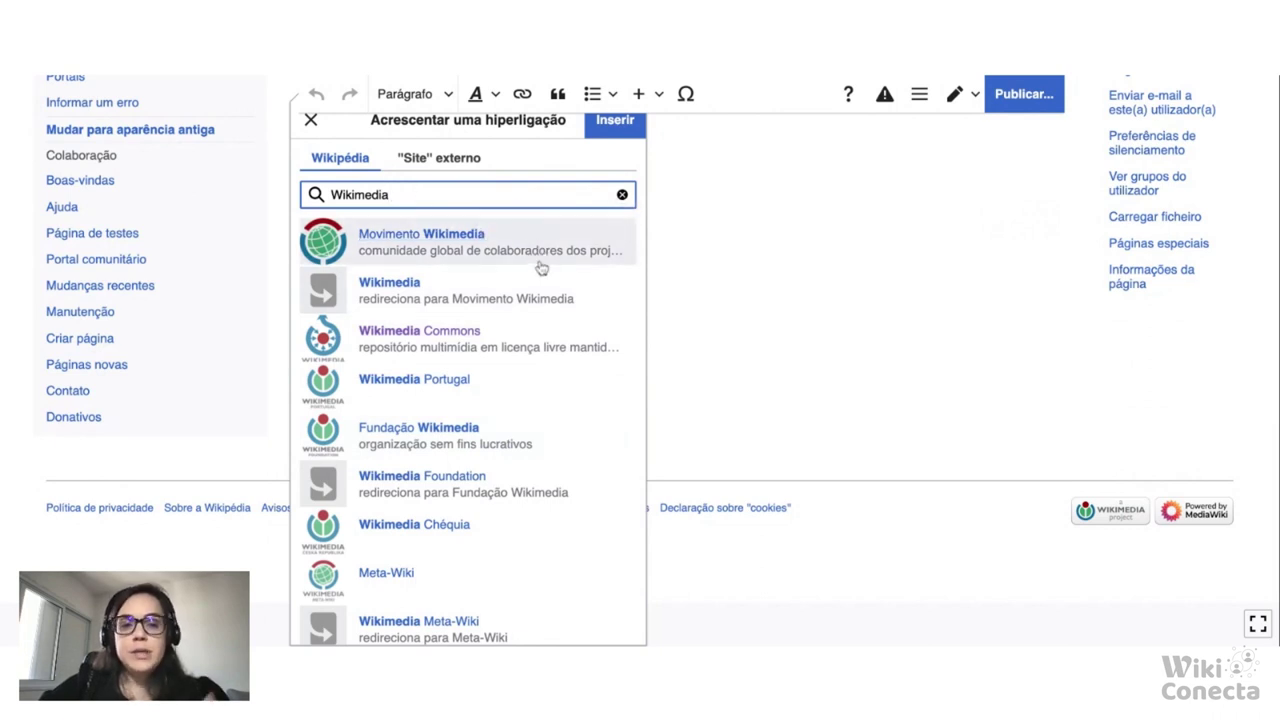
click(543, 340)
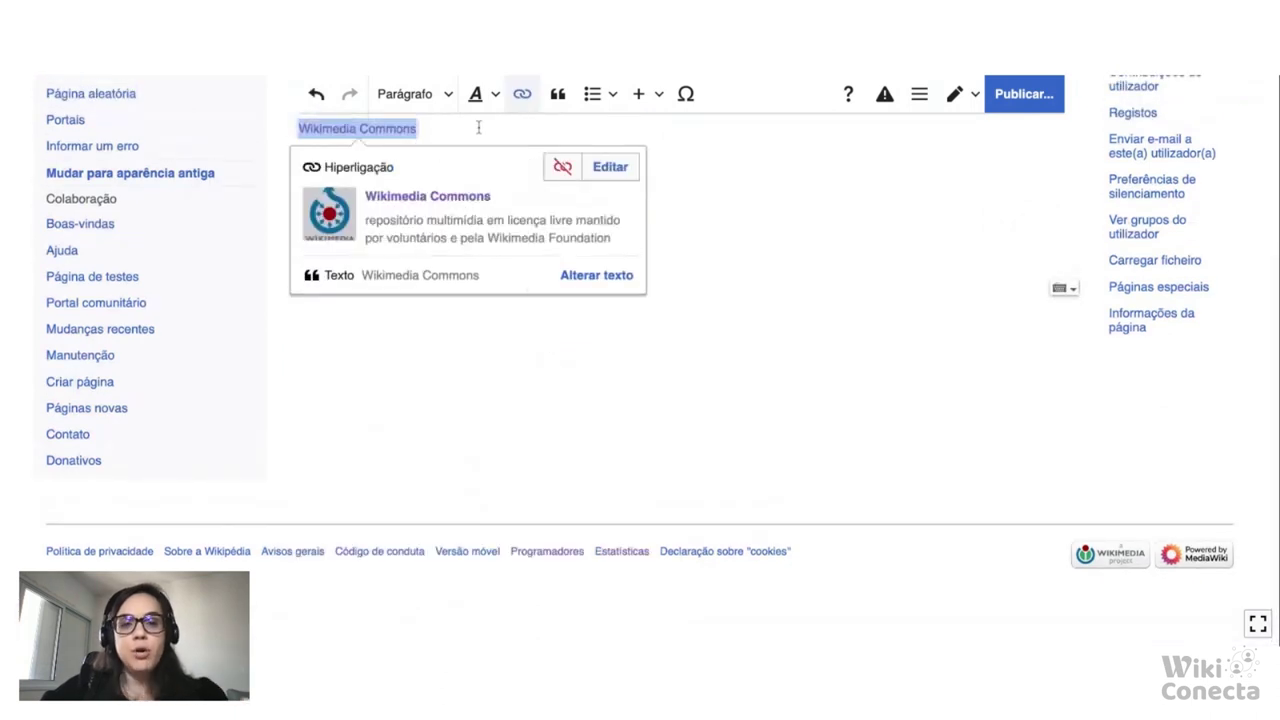
click(478, 127)
scroll(474, 126, up, 2)
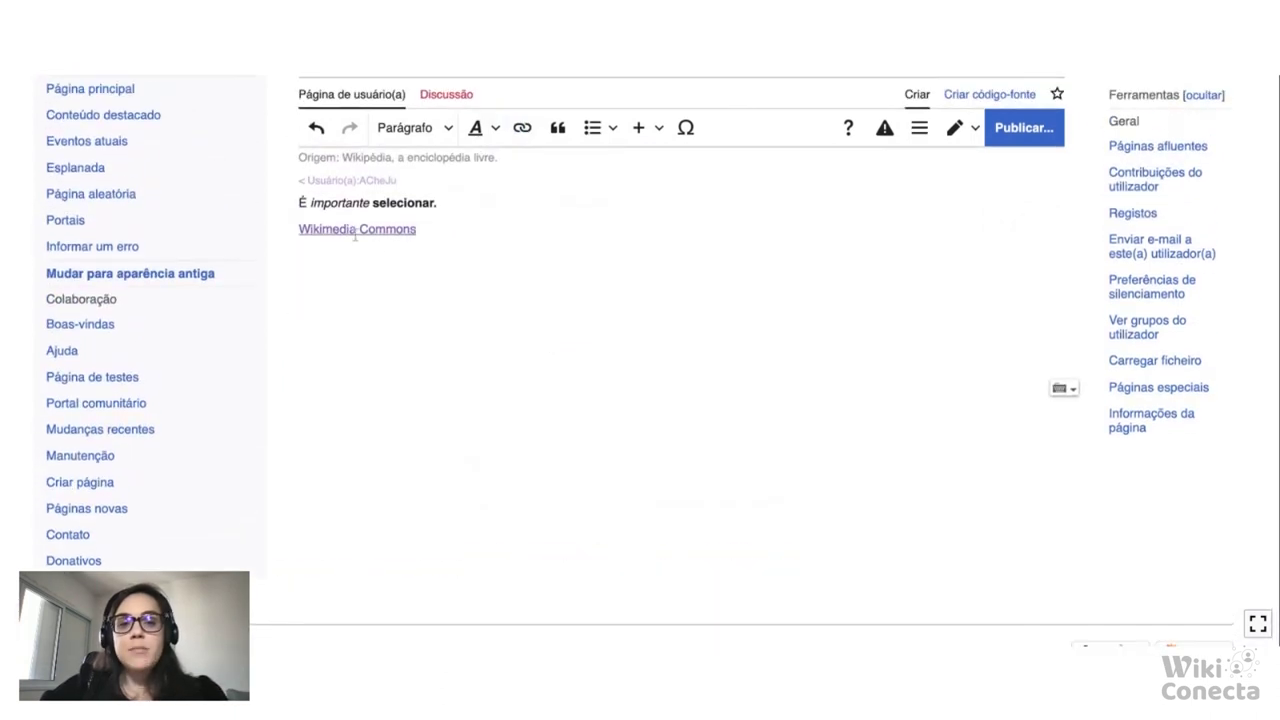
click(416, 238)
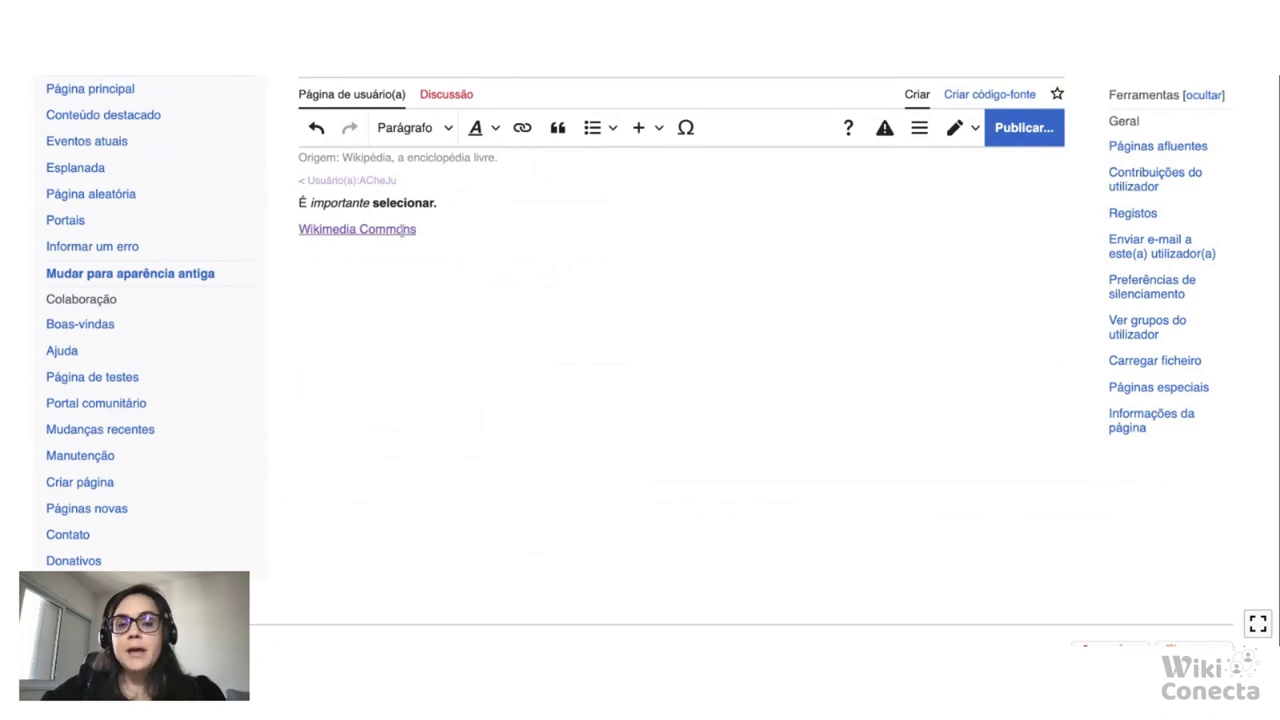
Add a new paragraph below the link reading "Eu poderia ter feito isso com um texto simples."
key(Return)
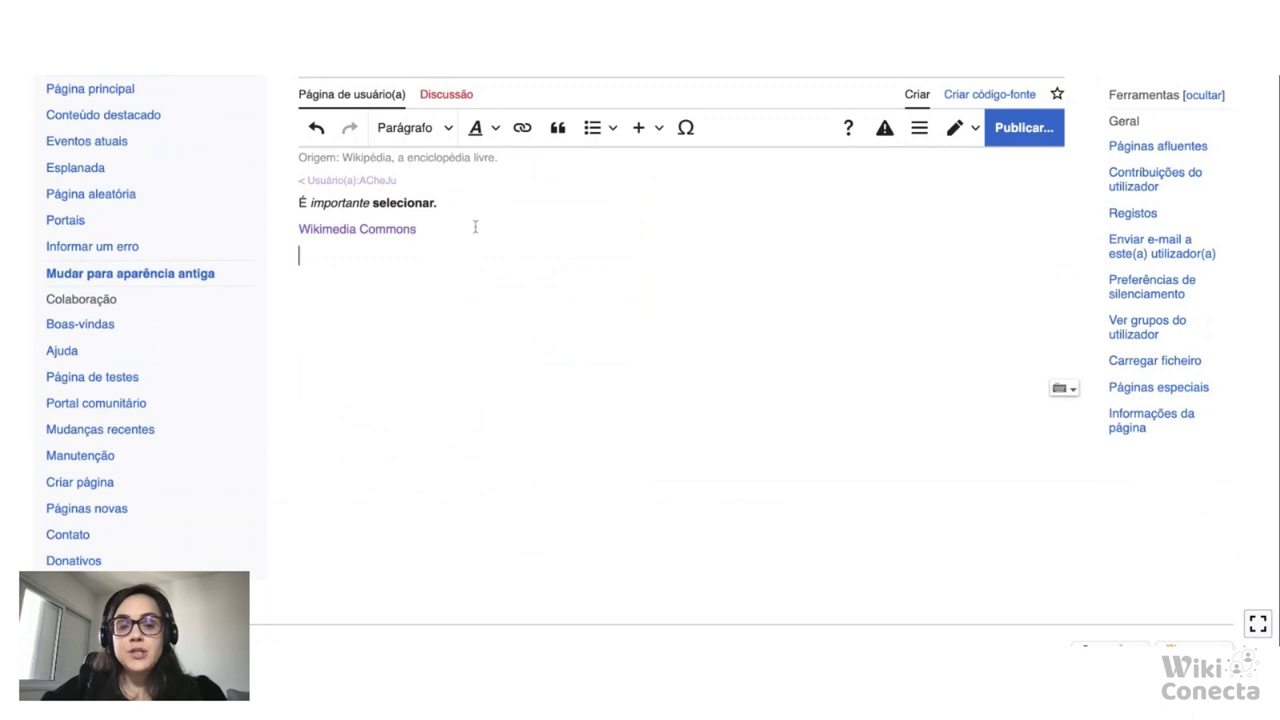
text(Eu poder)
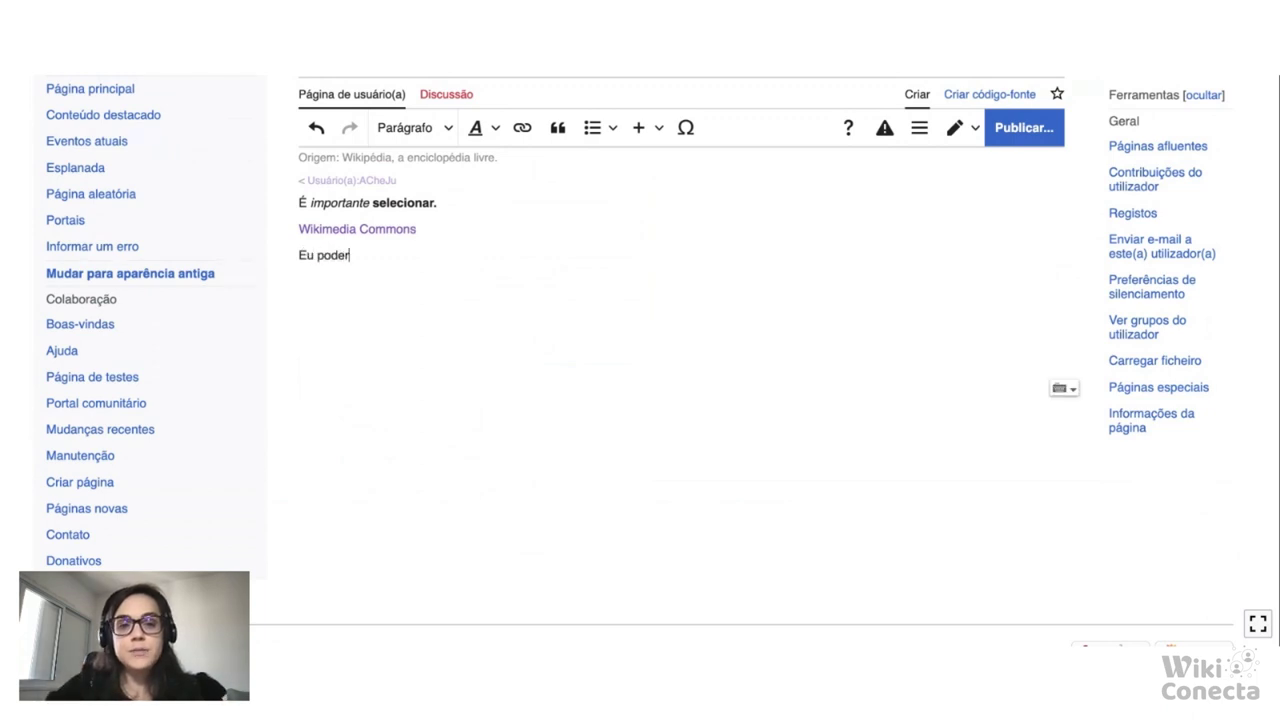
text(ia ter feito is)
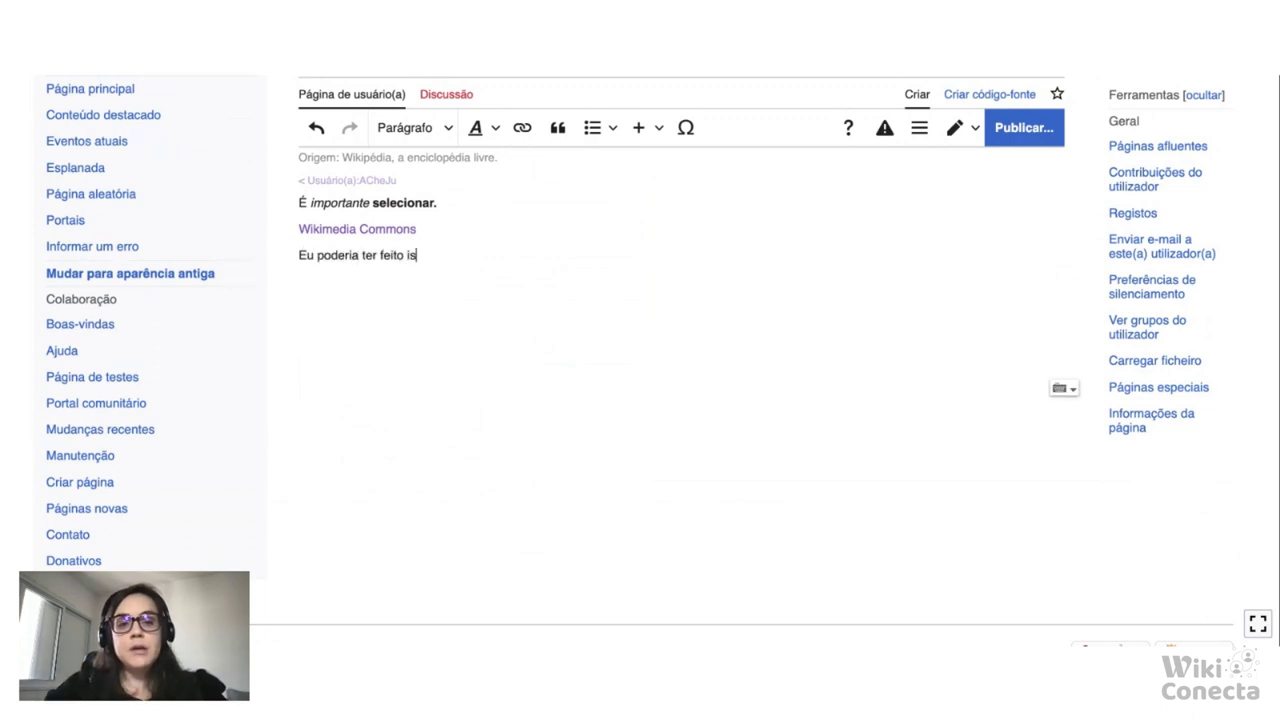
text(so com um texto sim)
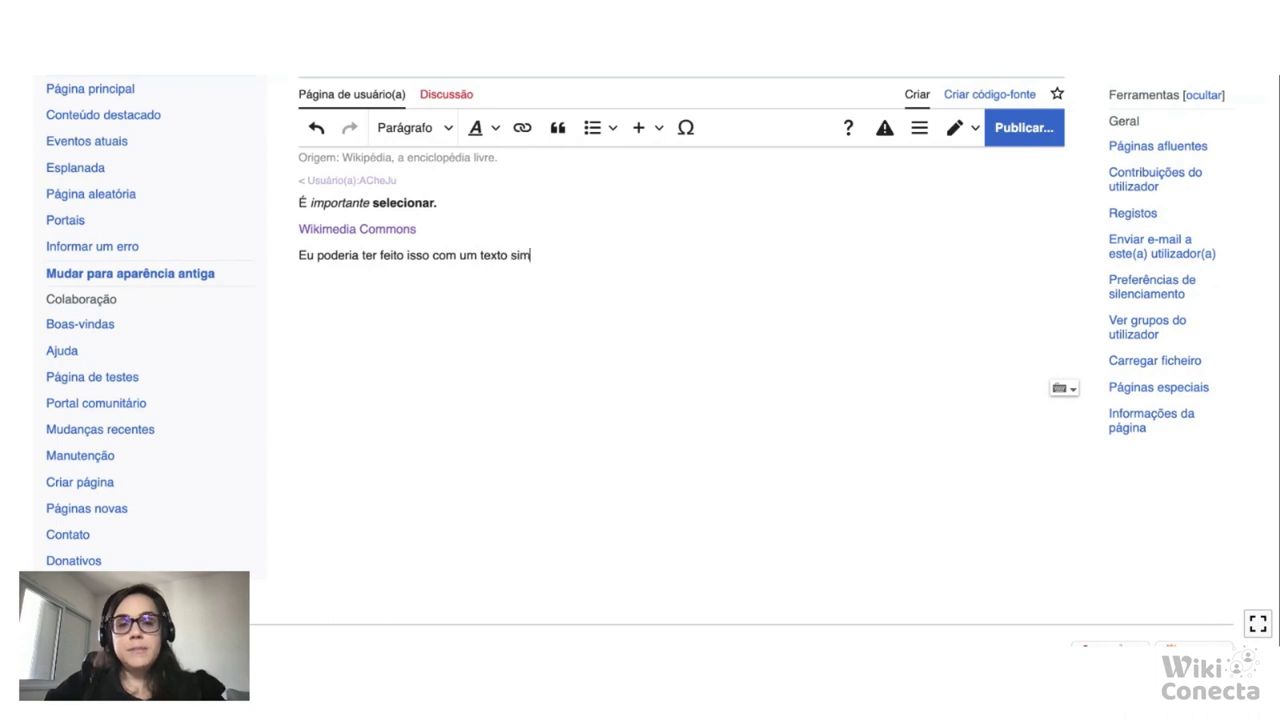
text(ples.)
Start adding a hyperlink to the word "simples" in the last paragraph and search Wikipedia articles for "simples"
double_click(535, 254)
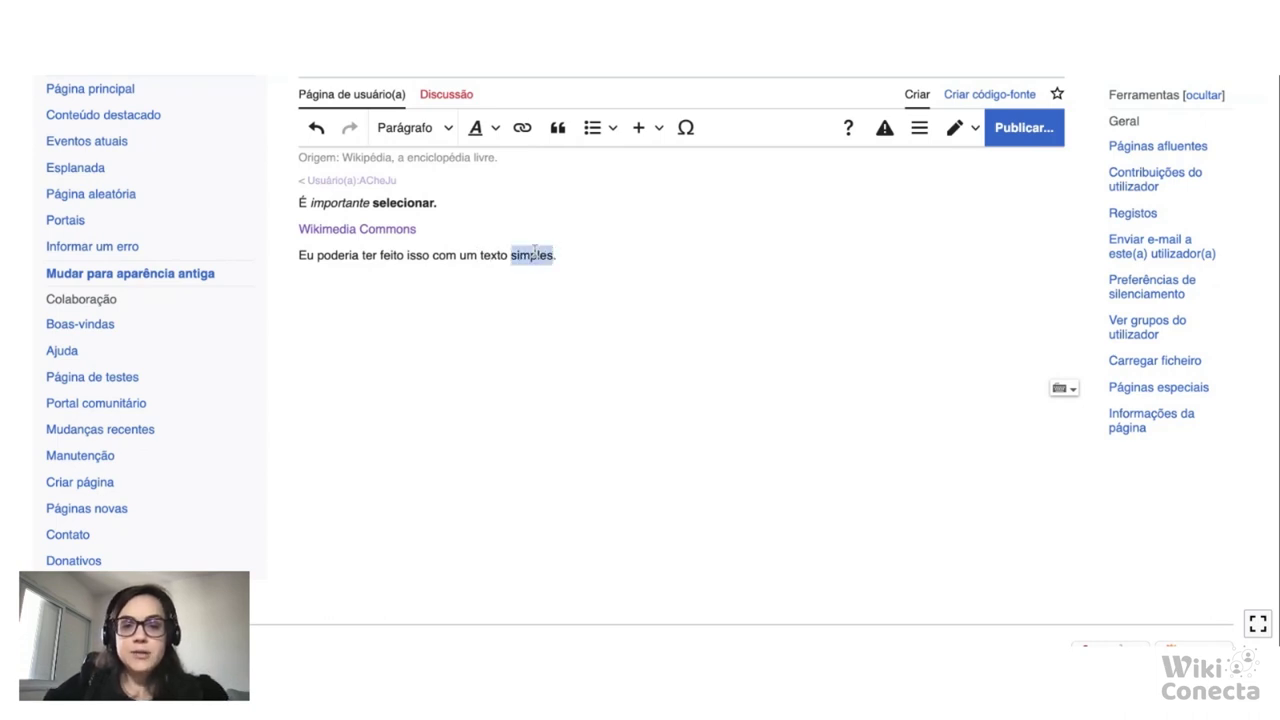
click(522, 129)
text(W)
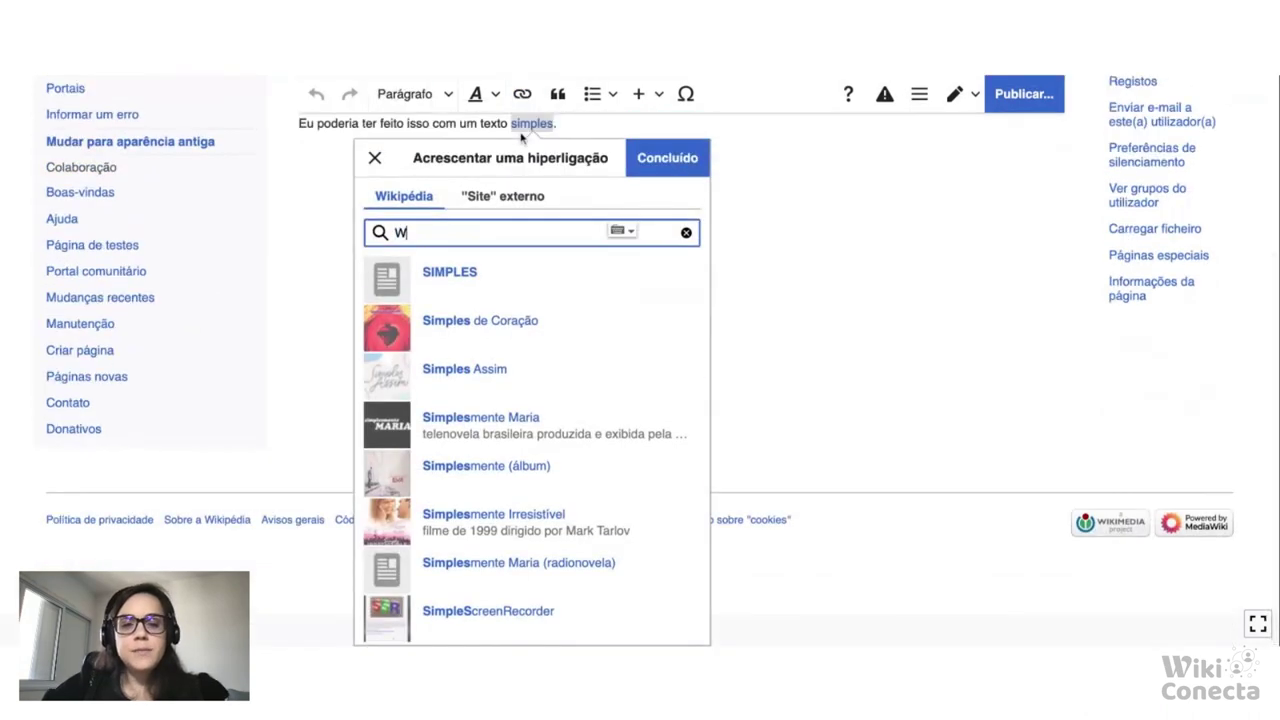
text(ik)
key(BackSpace)
key(BackSpace)
key(BackSpace)
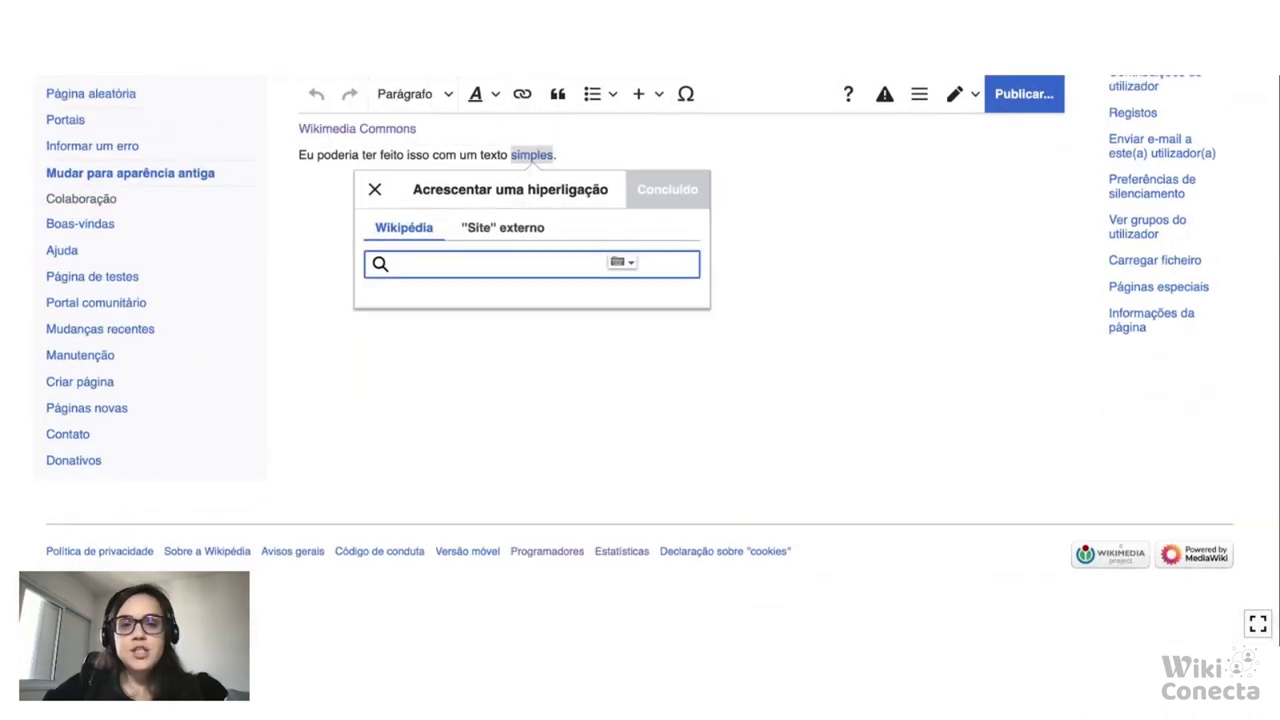
text(simples)
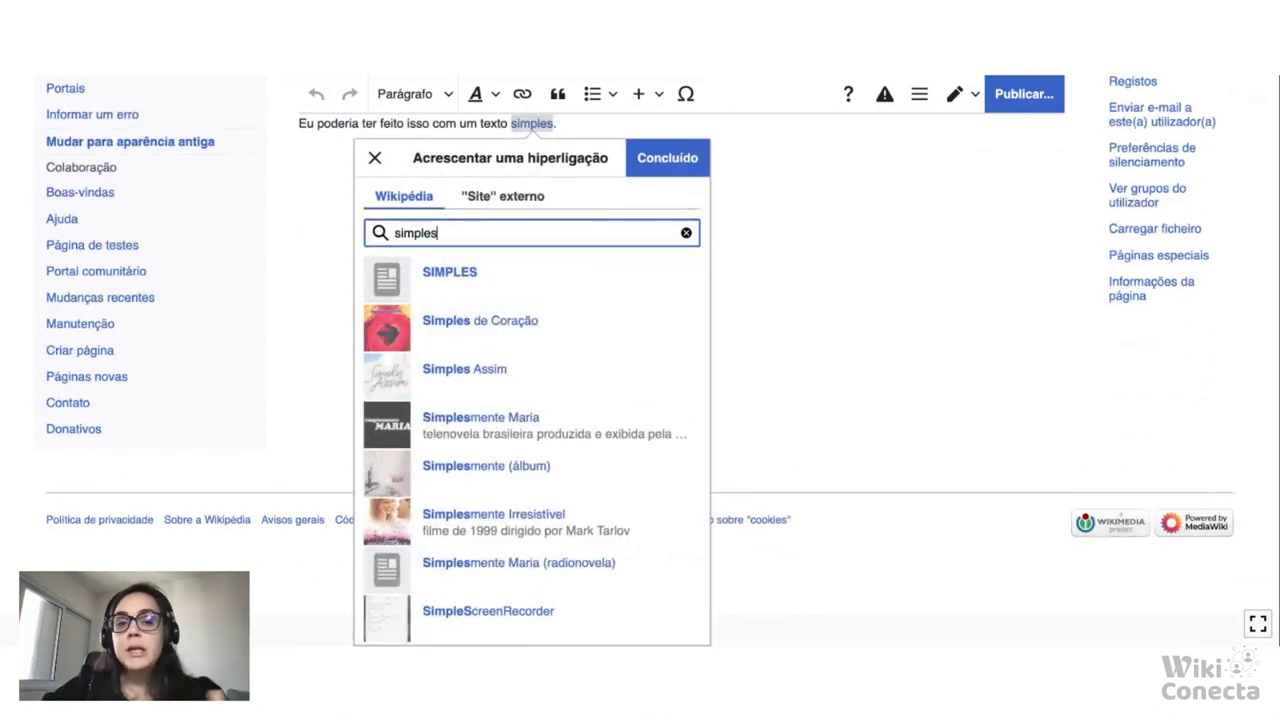
Link the word "simples" to the Wikimedia Commons article by searching for "Wikimedia" instead, and check the target of the link above it
key(BackSpace)
key(BackSpace)
key(BackSpace)
key(BackSpace)
key(BackSpace)
key(BackSpace)
key(BackSpace)
text(Wiki)
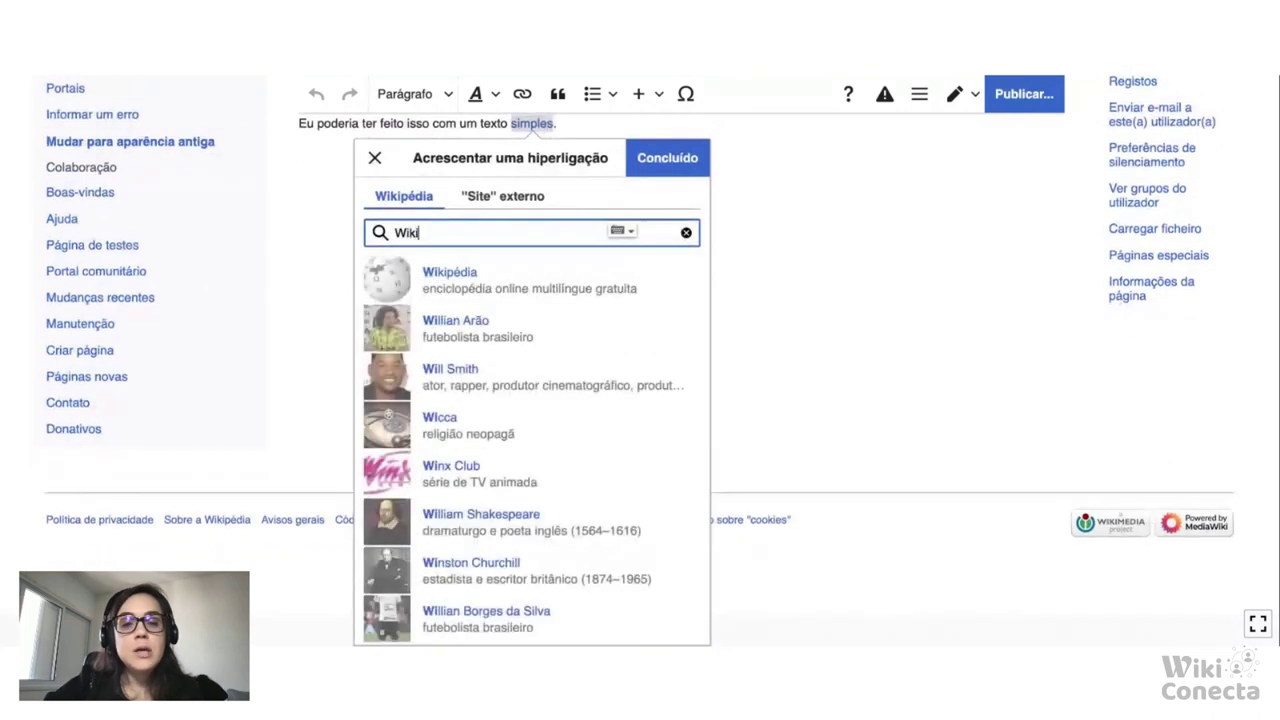
text(media)
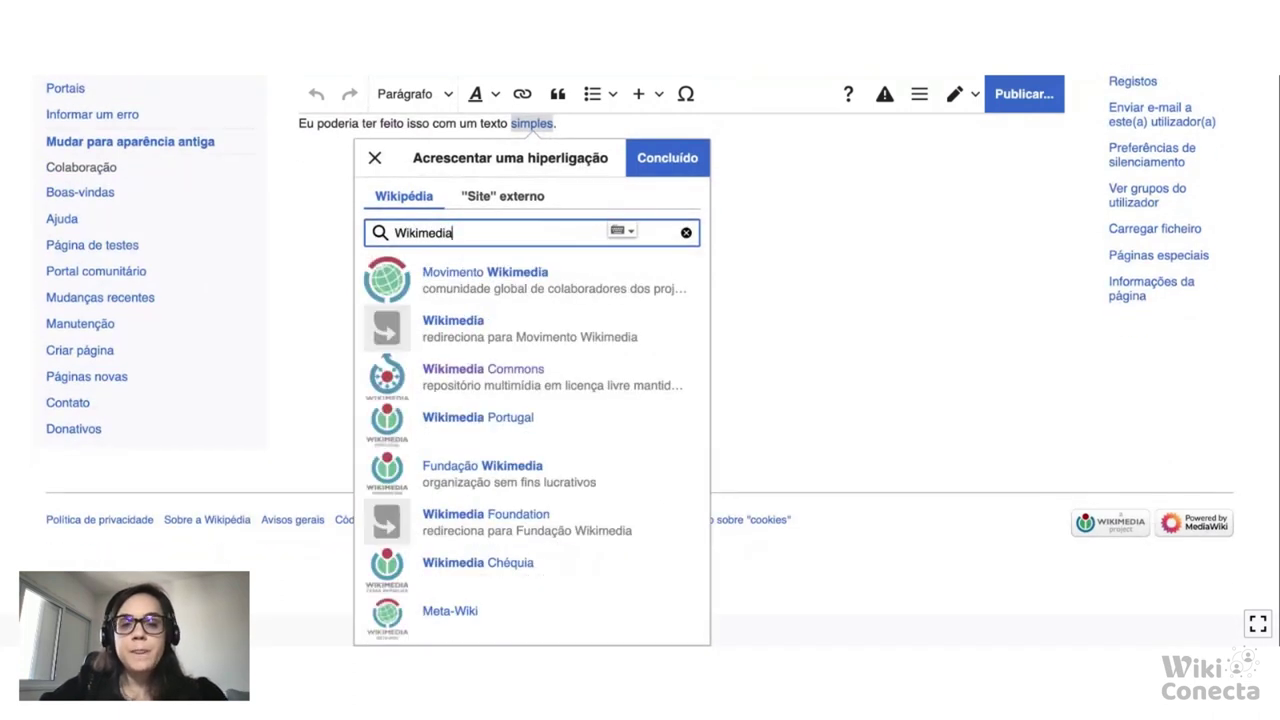
click(517, 396)
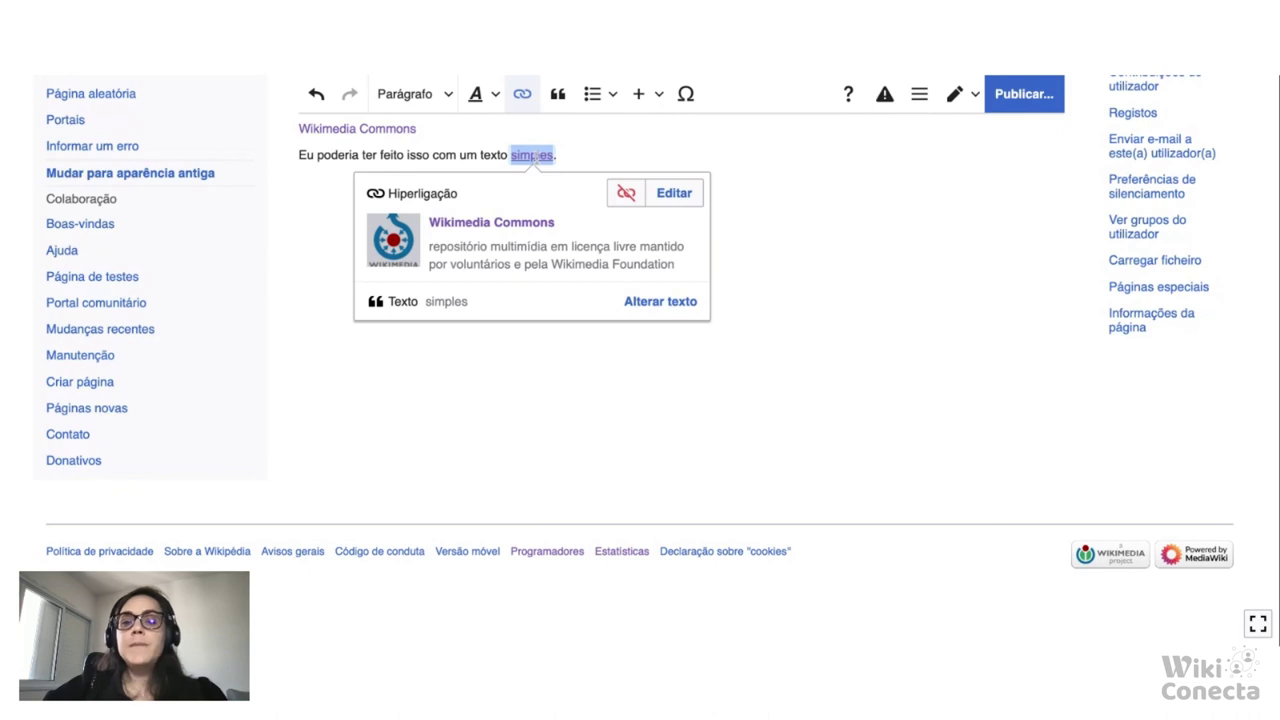
click(361, 130)
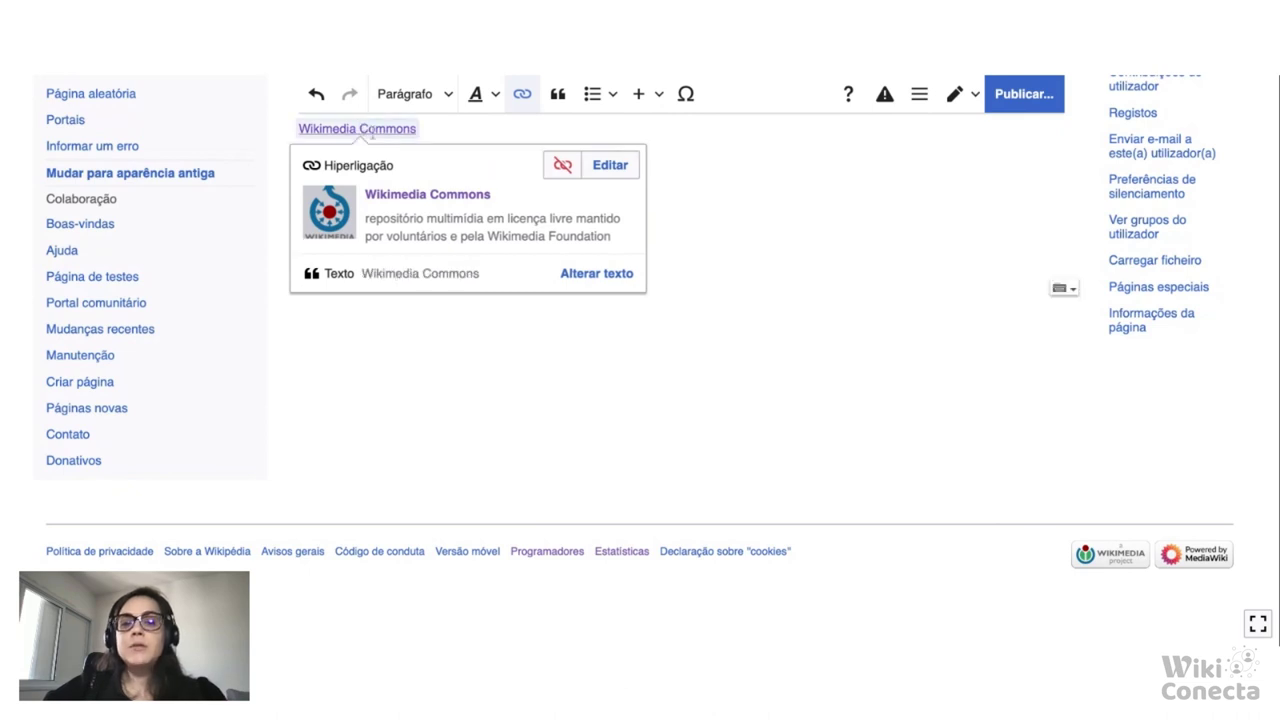
click(692, 160)
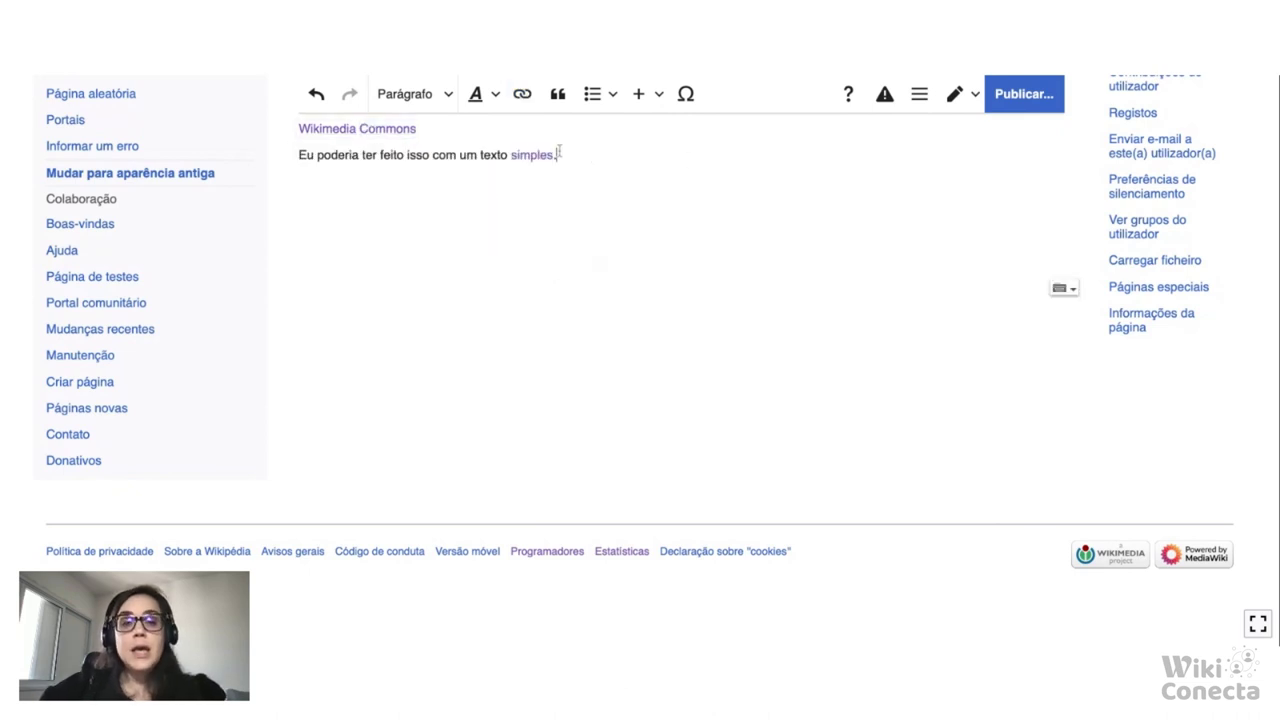
double_click(390, 155)
scroll(380, 158, up, 3)
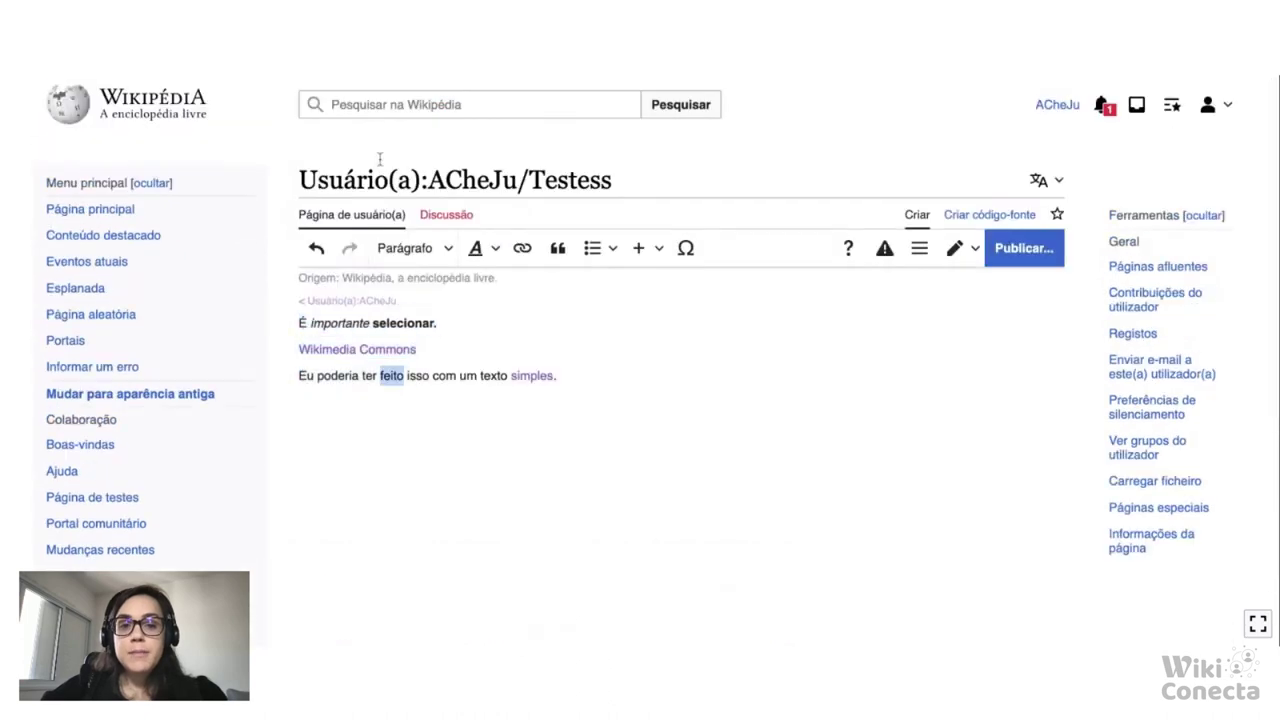
click(524, 252)
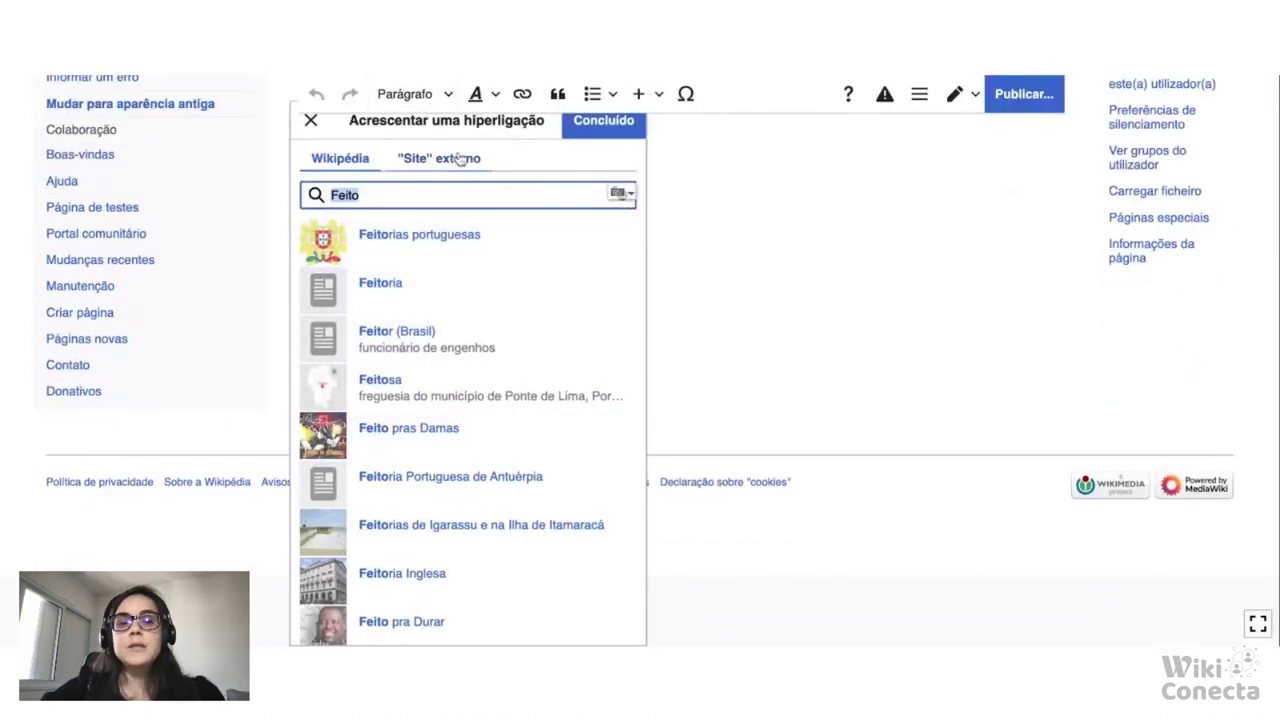
click(458, 160)
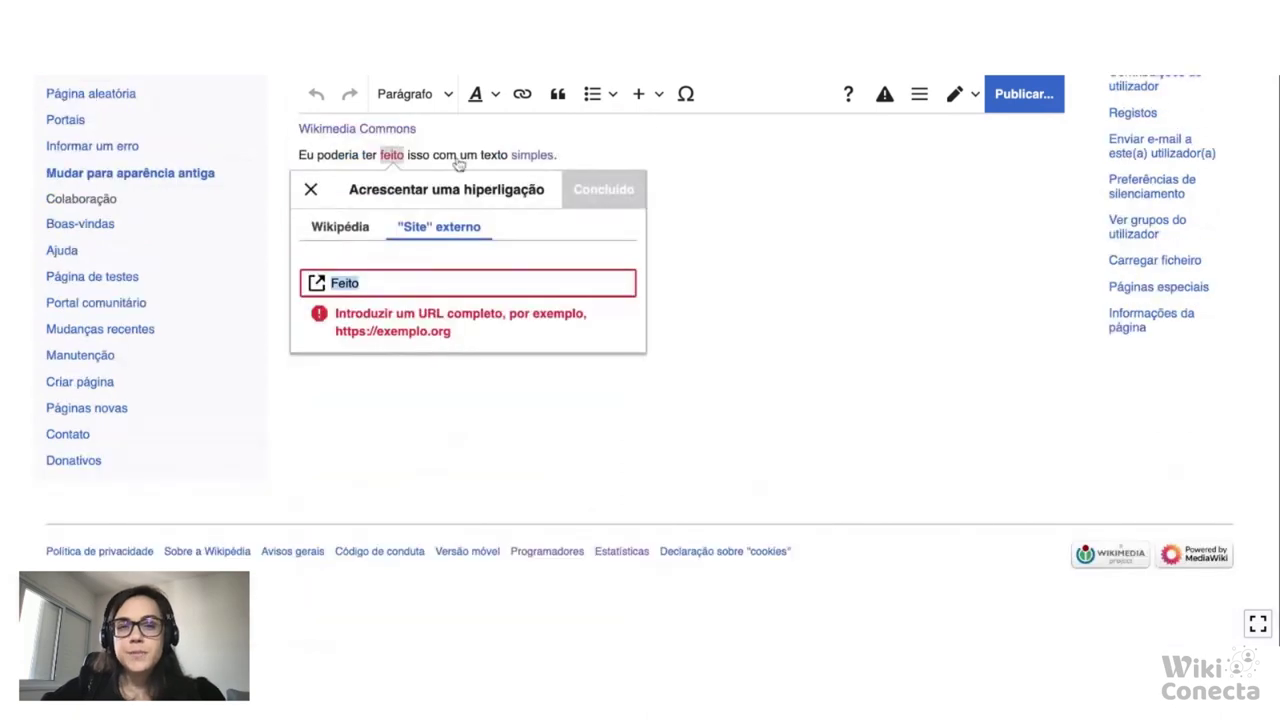
key(BackSpace)
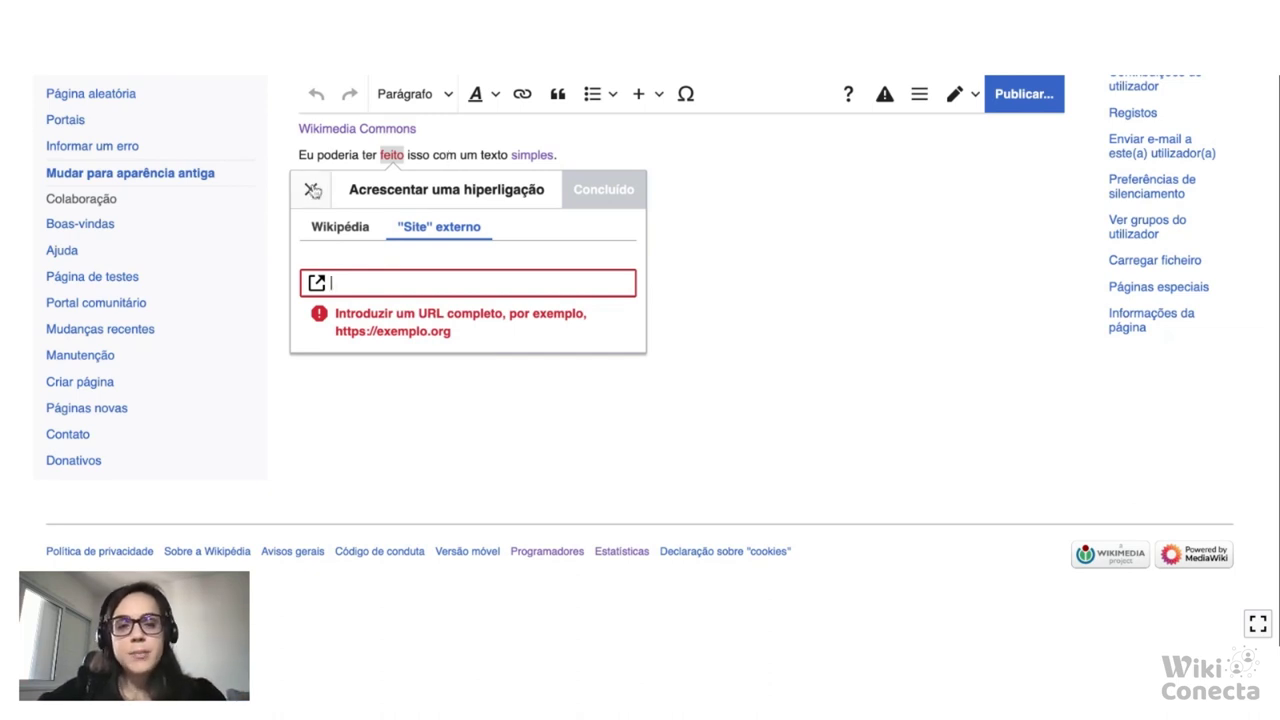
click(340, 226)
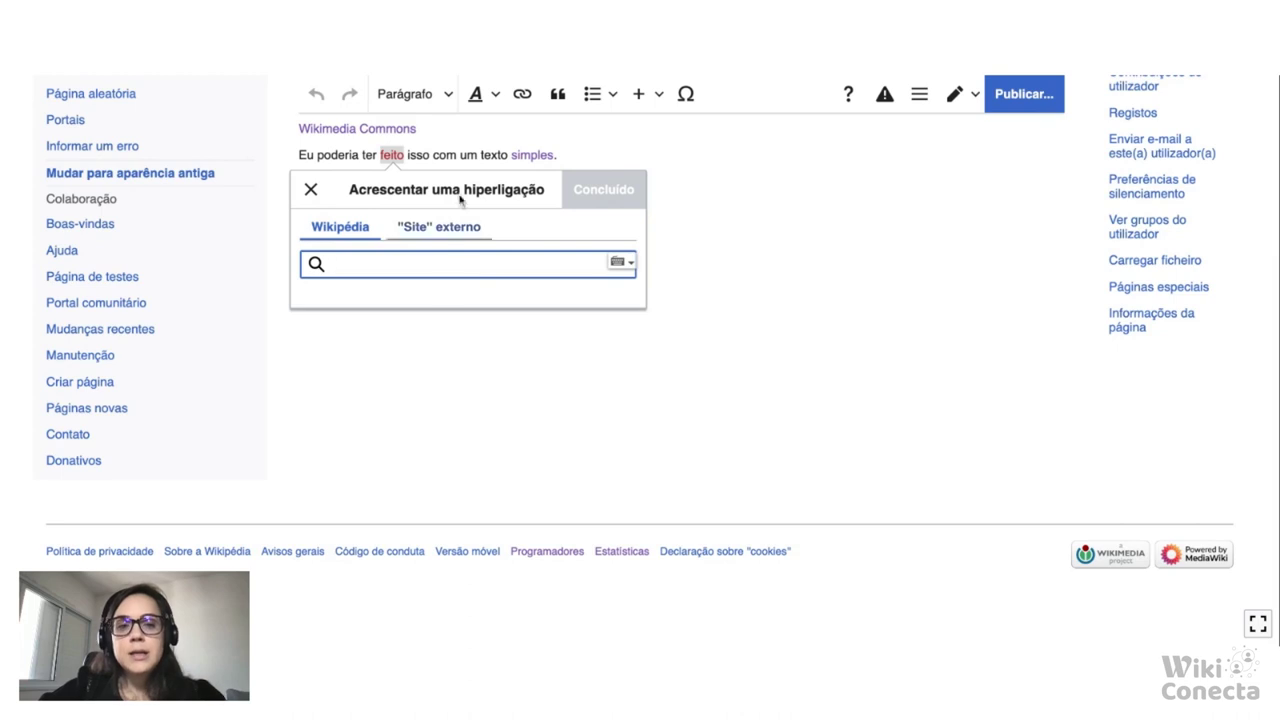
key(Escape)
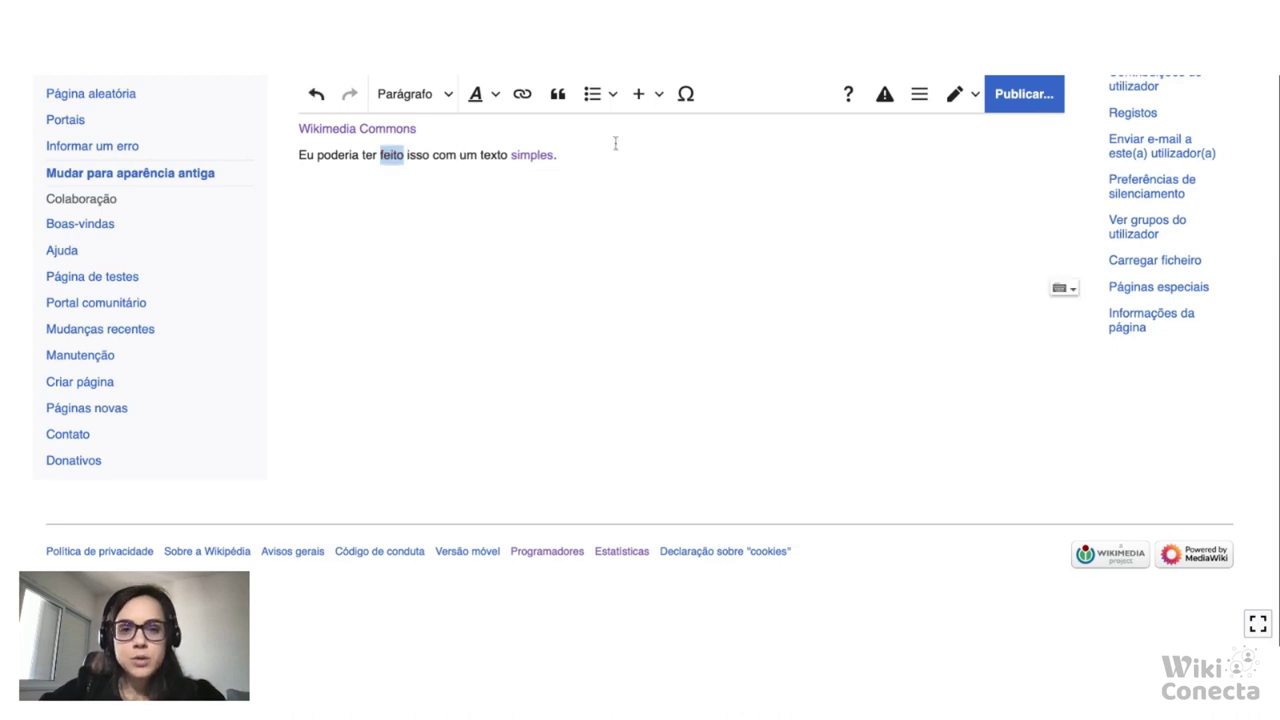
click(488, 156)
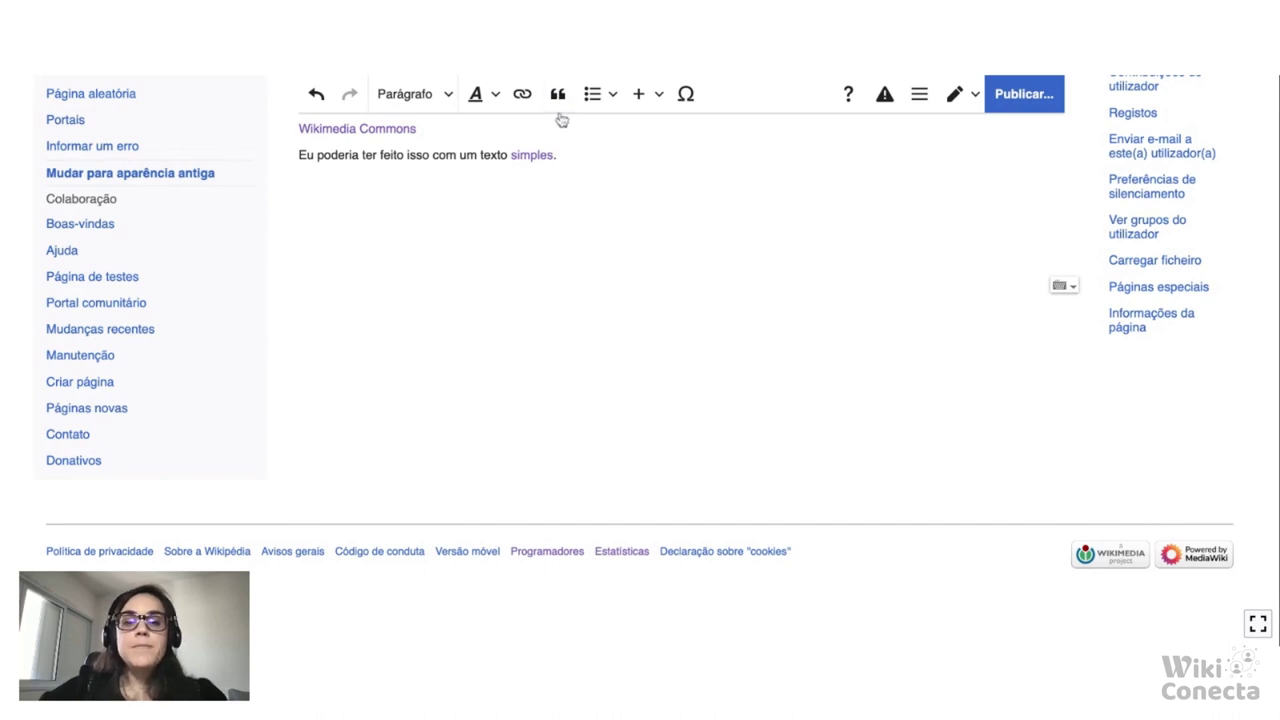
Place the cursor on the line below the last paragraph and view the available list and indentation options
click(569, 167)
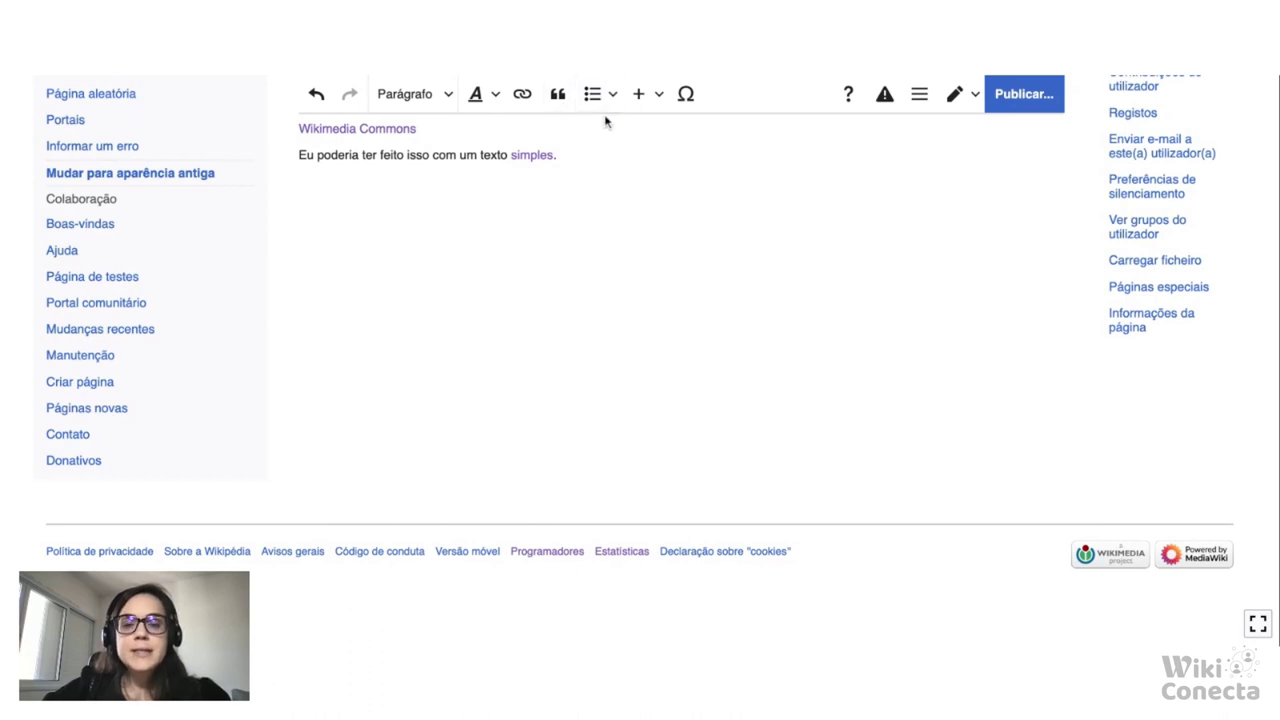
scroll(604, 121, up, 1)
scroll(602, 110, up, 3)
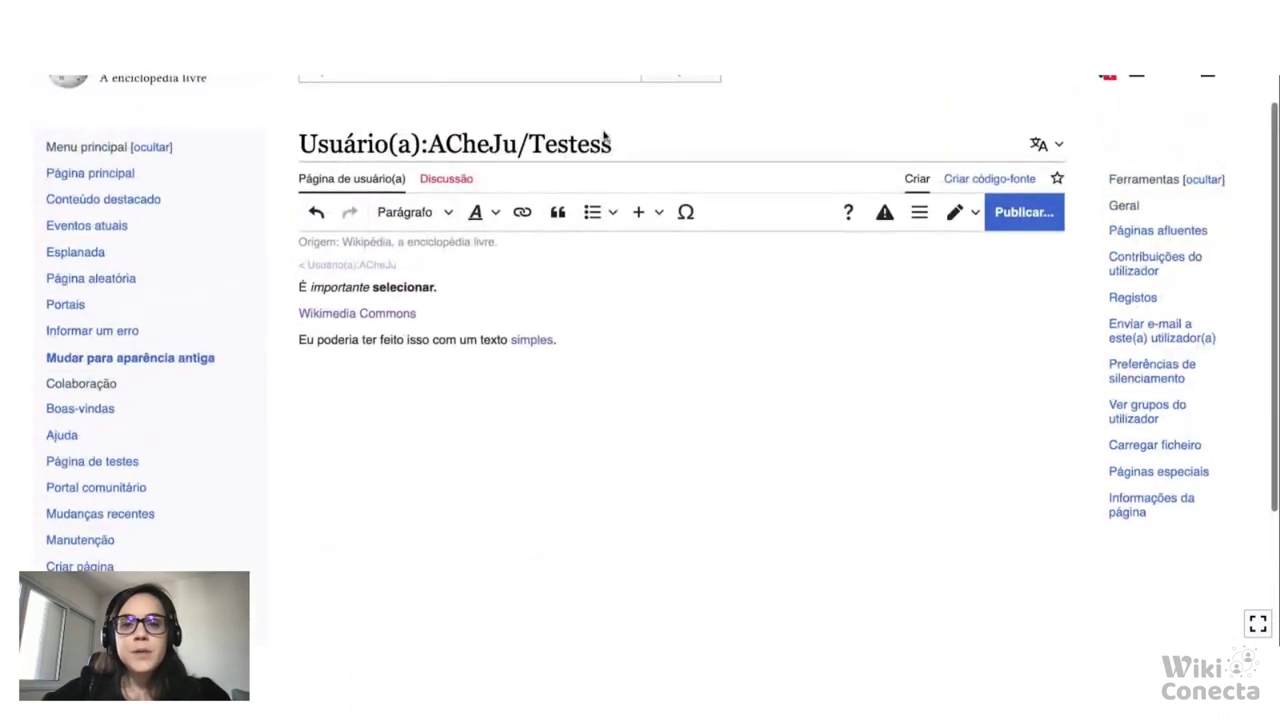
click(597, 216)
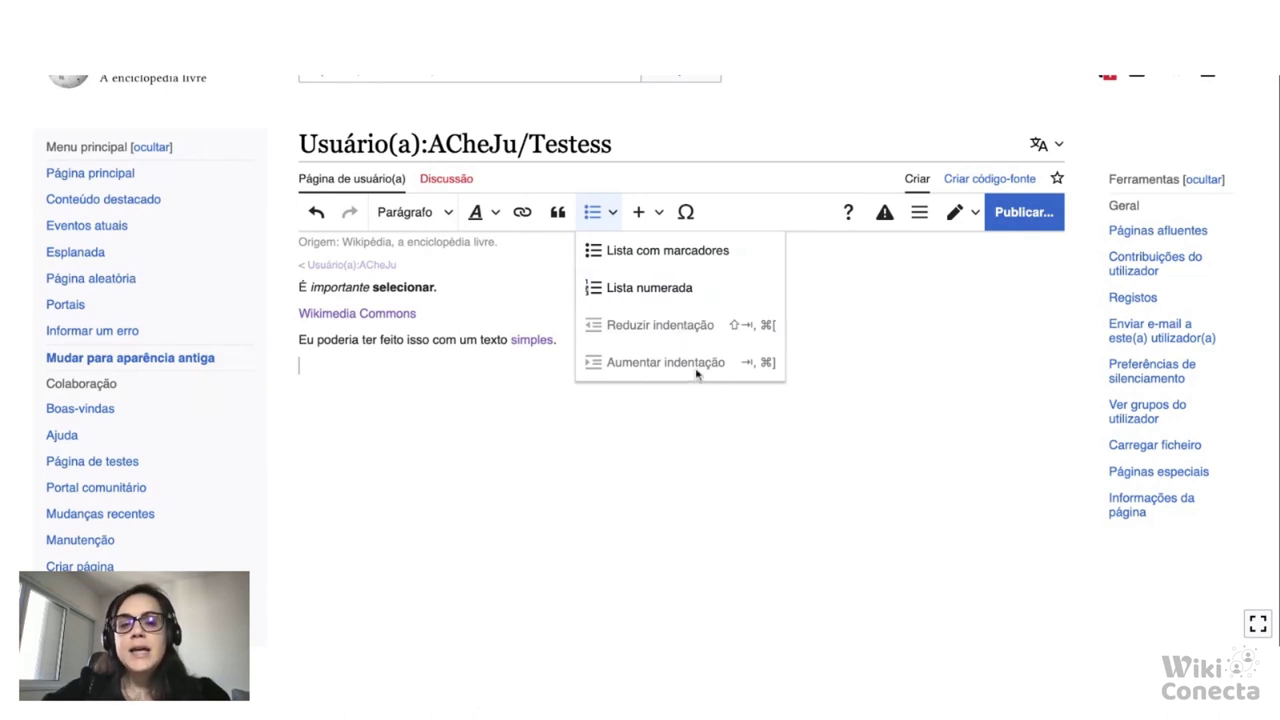
Insert the "Referências" template below the last paragraph, leaving its optional parameters unset
click(638, 212)
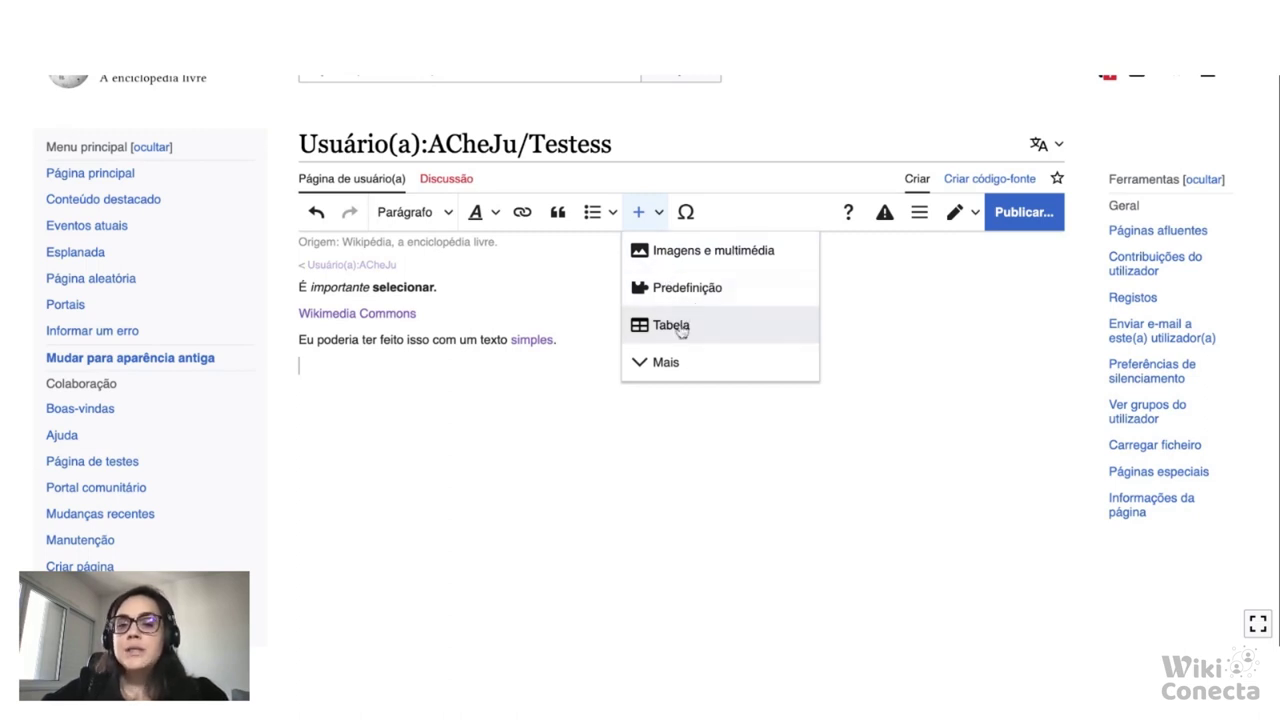
click(685, 368)
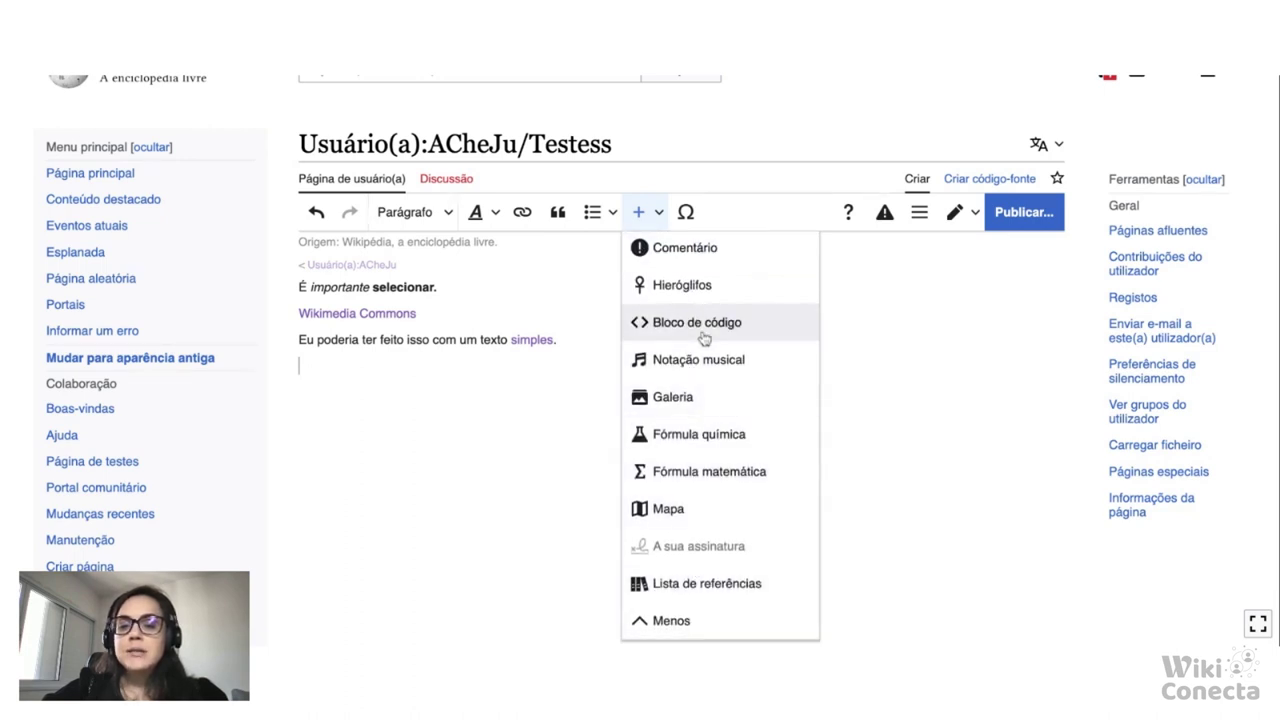
scroll(703, 337, up, 3)
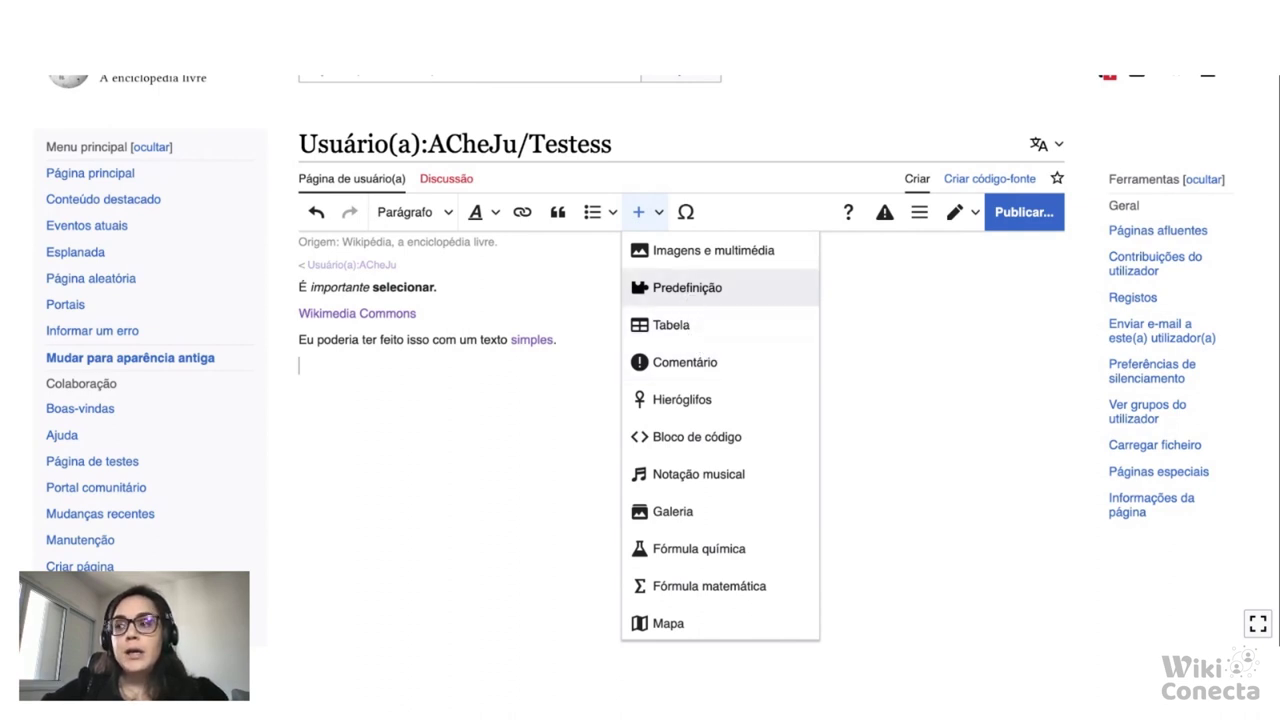
click(679, 293)
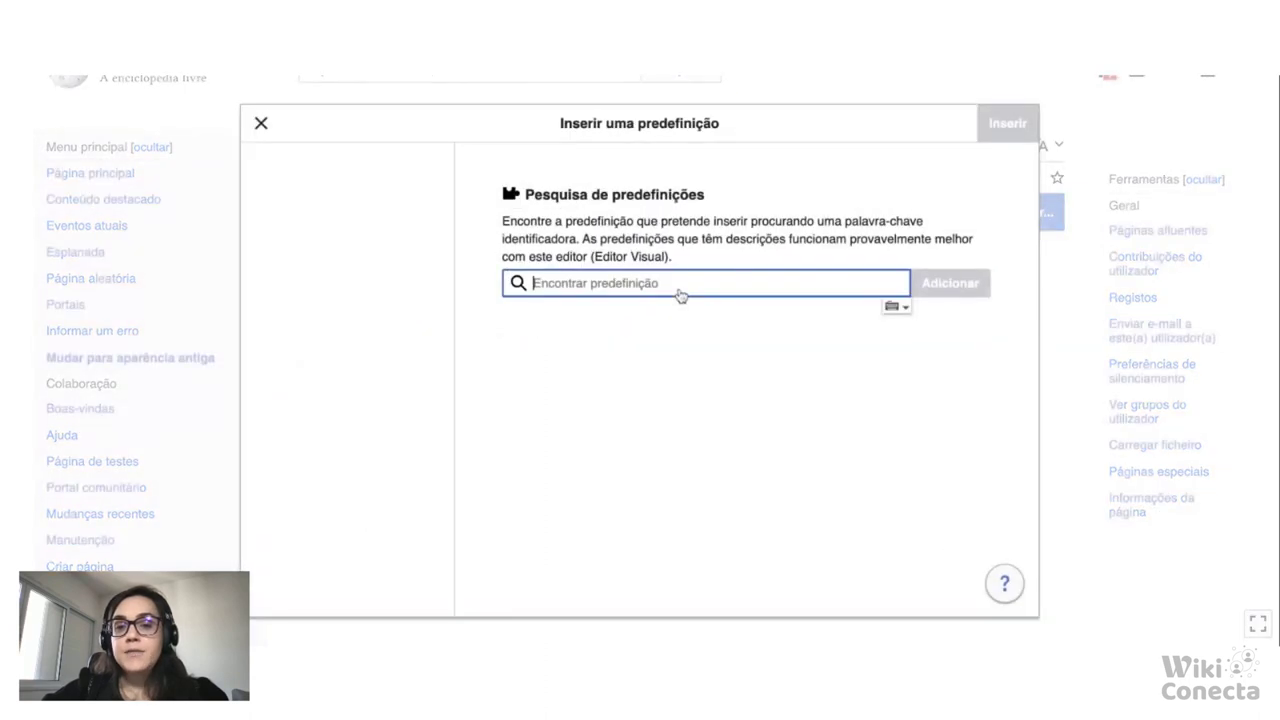
text(Referências)
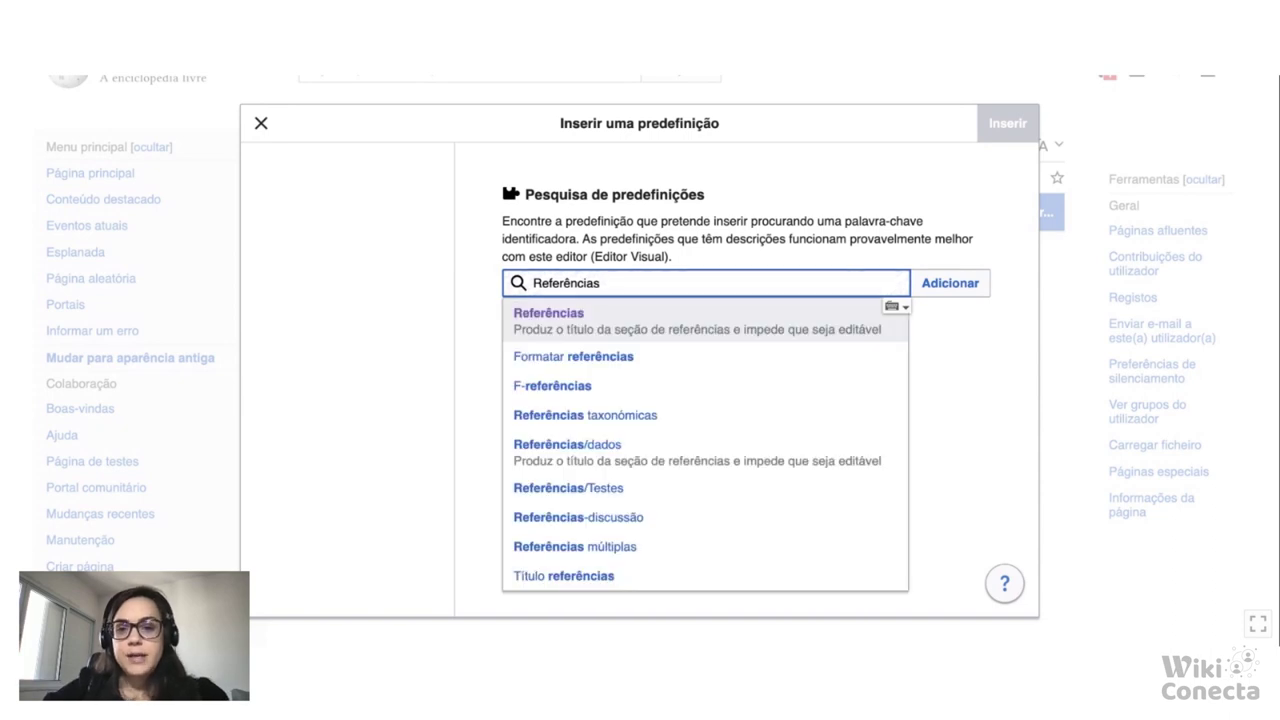
click(613, 320)
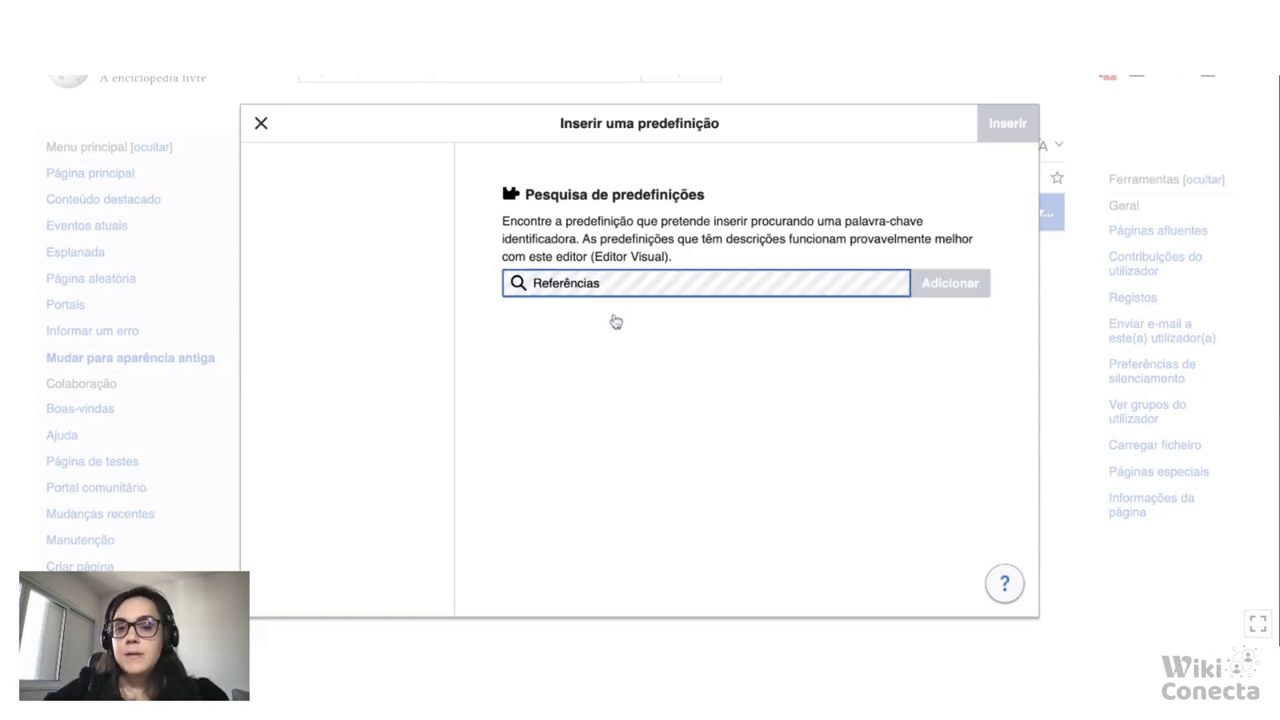
click(999, 141)
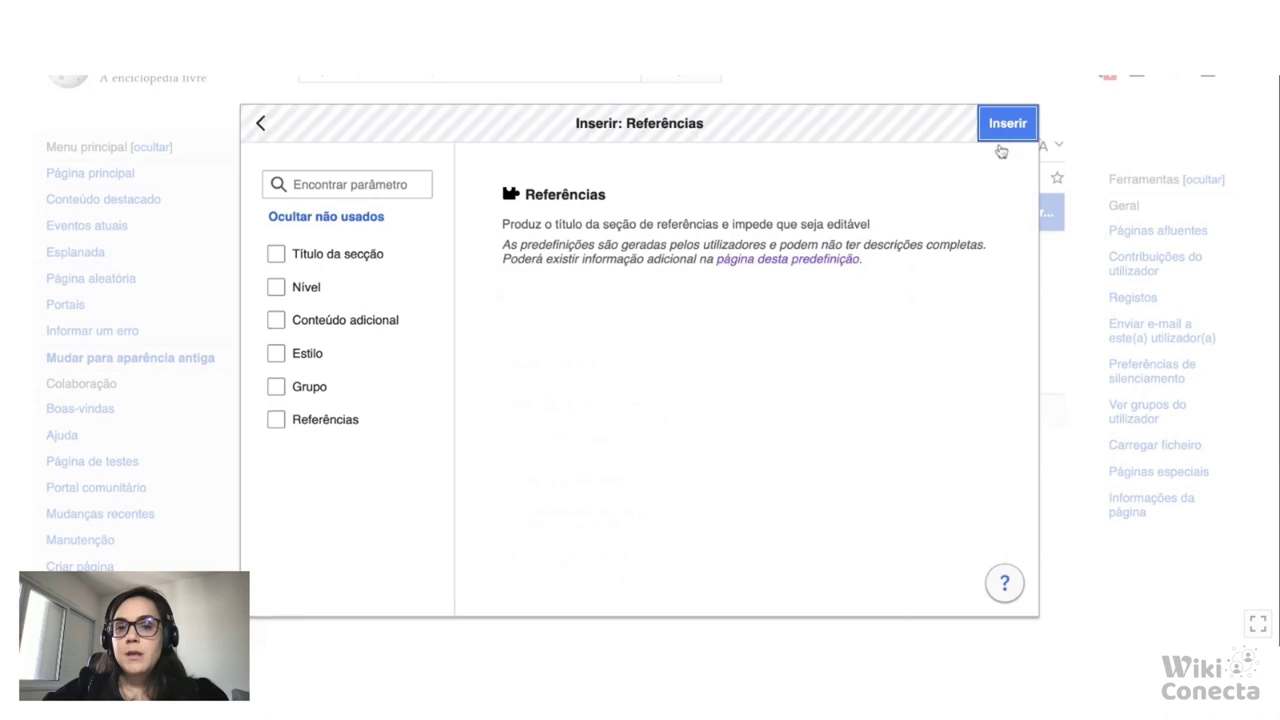
click(665, 344)
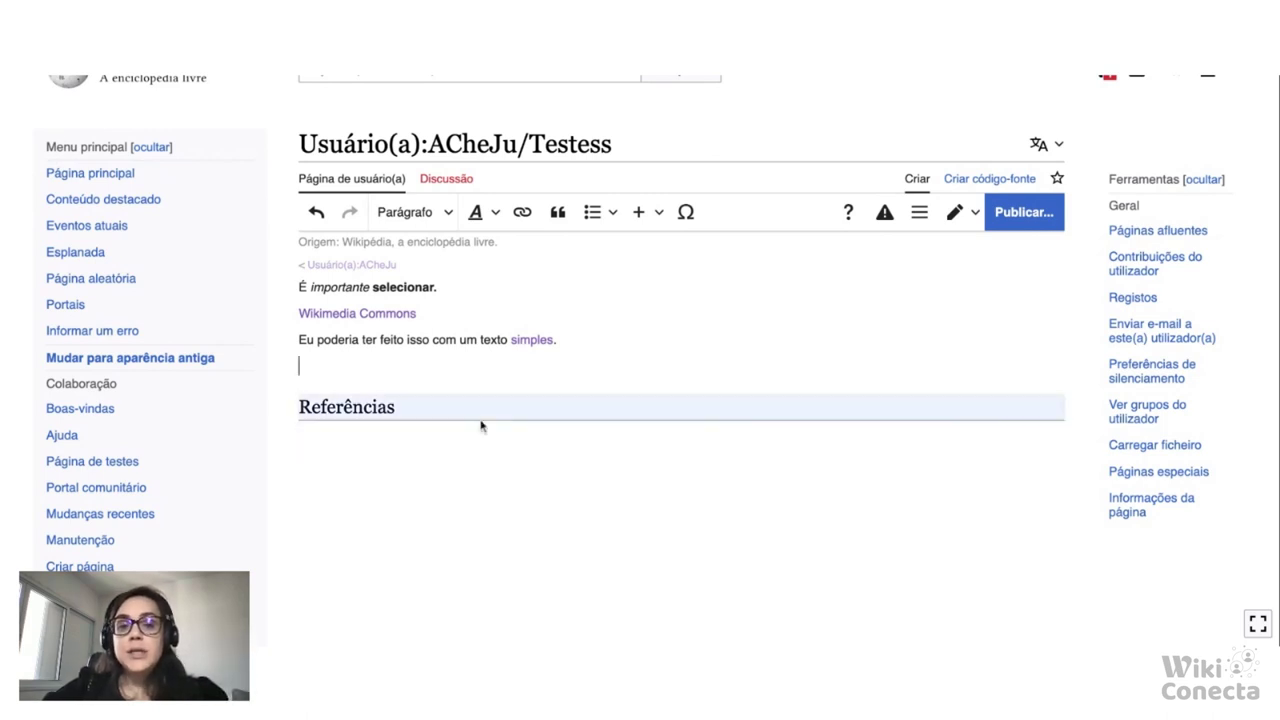
Search the media files for "Wikimedia" and choose the Wikimedia Community Logo as the image for the page
click(645, 214)
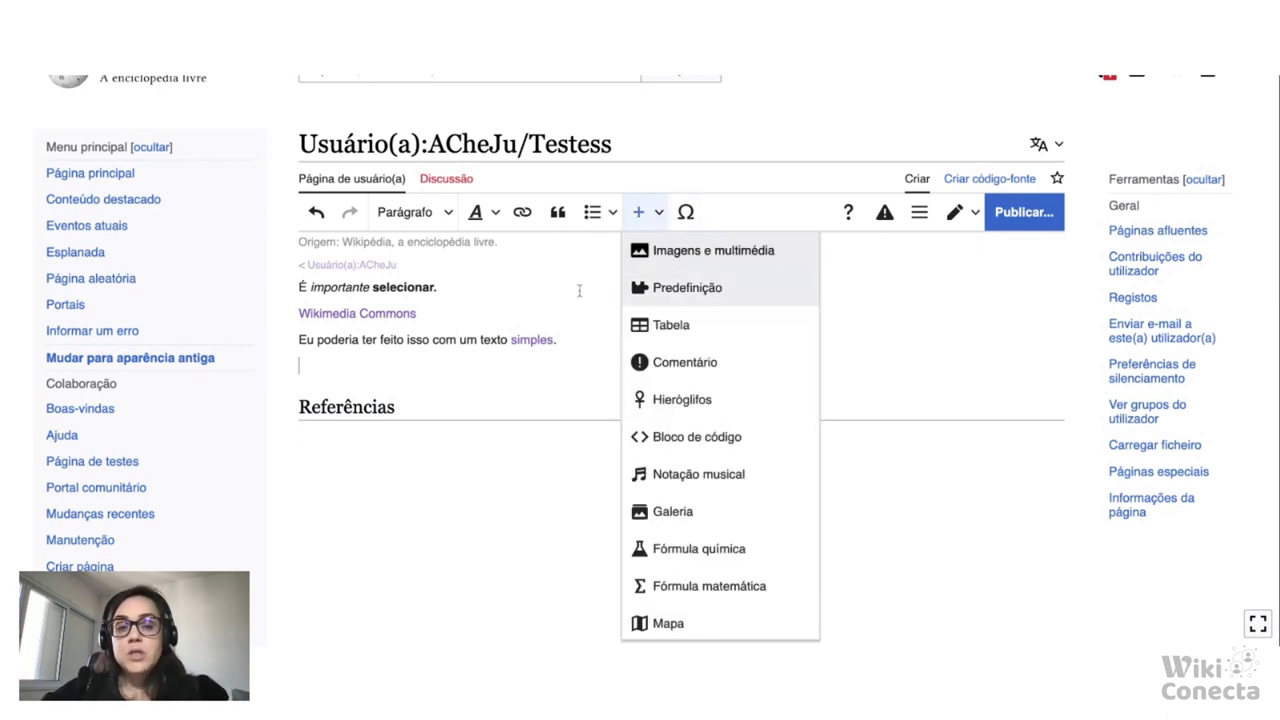
click(717, 252)
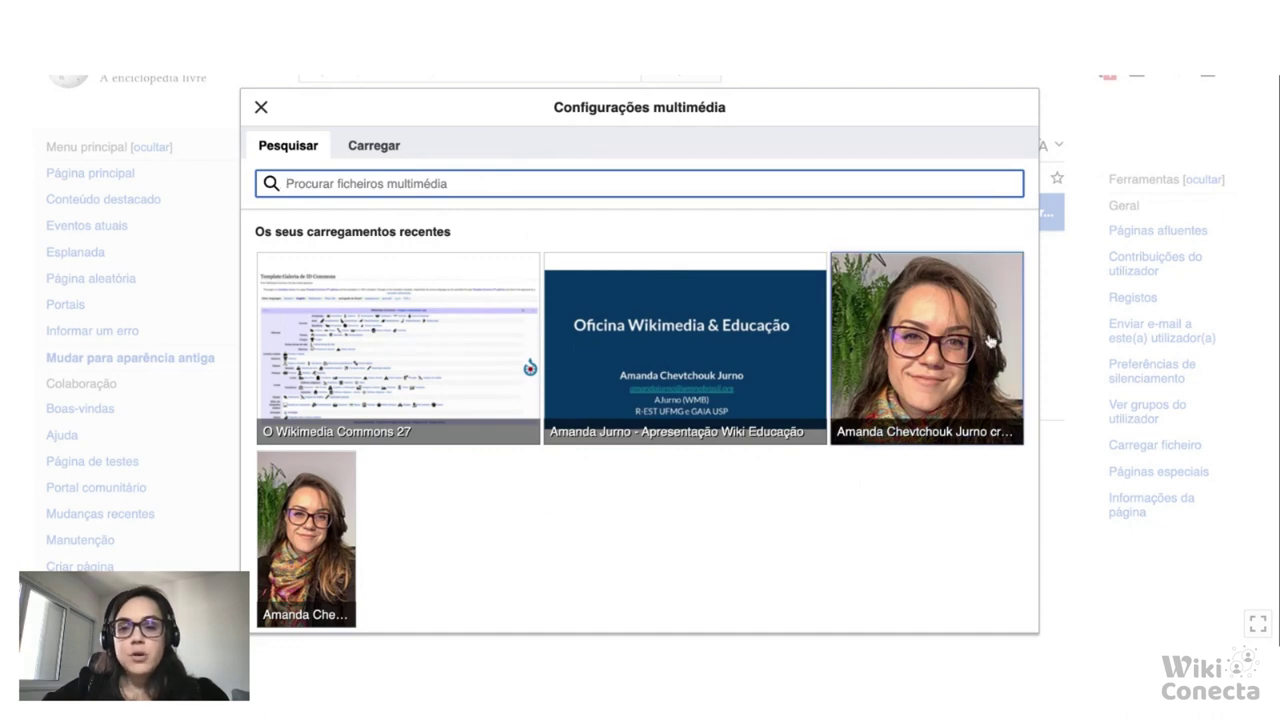
click(944, 350)
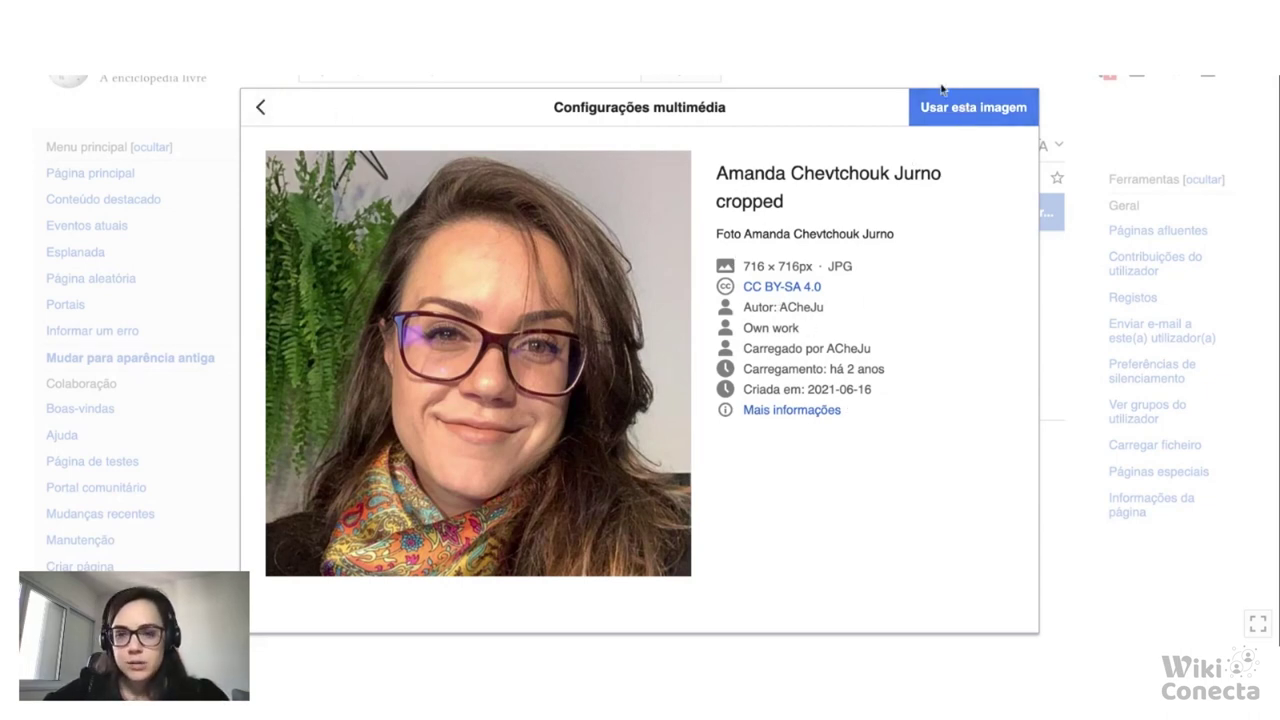
click(261, 108)
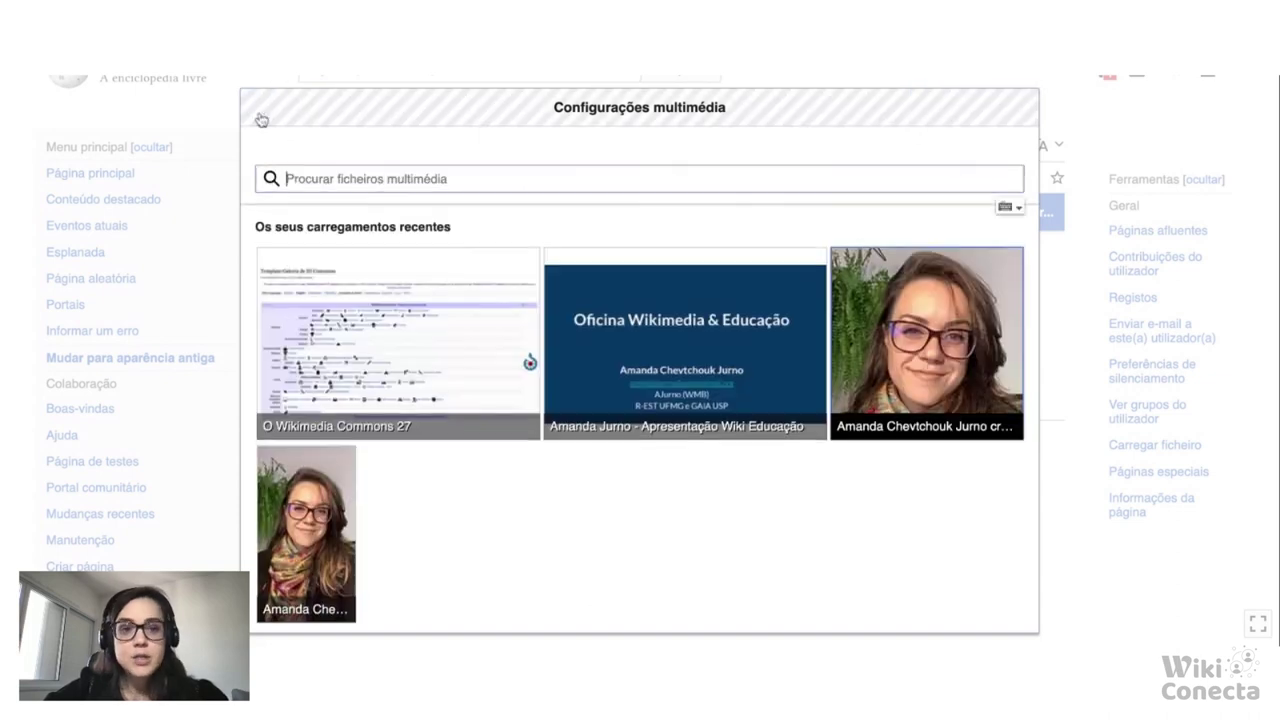
text(Wi)
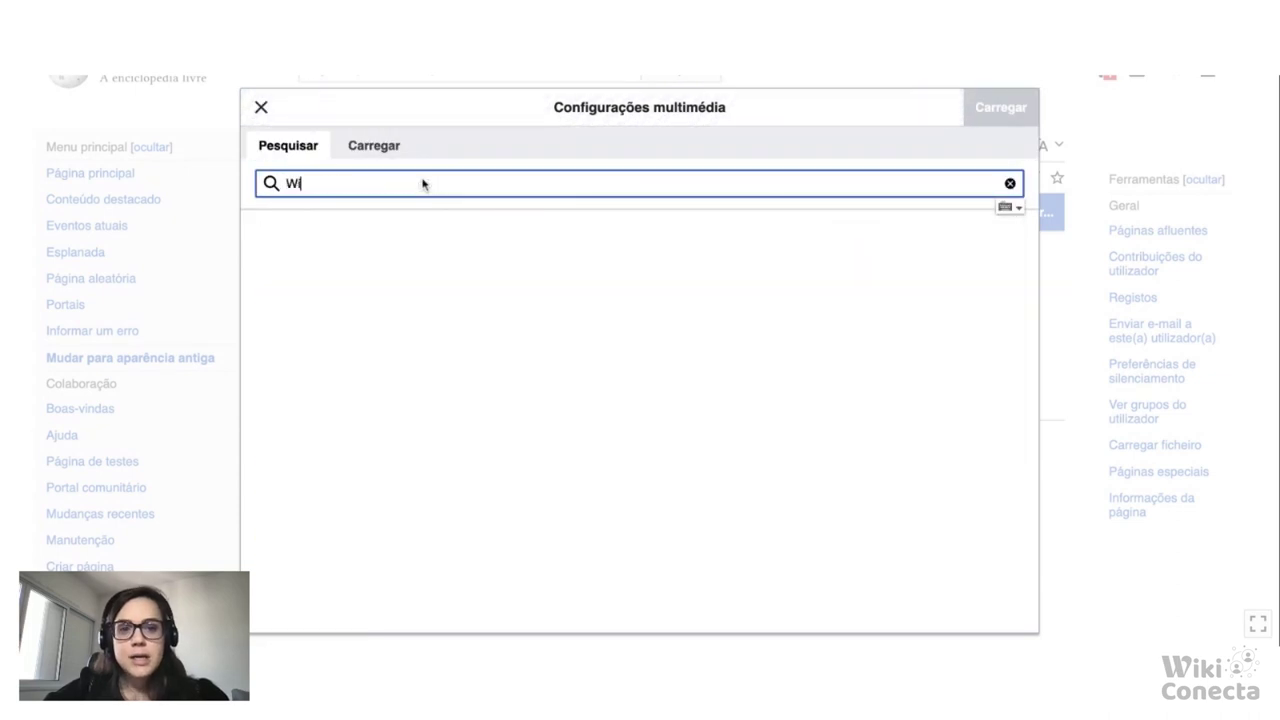
text(kimedia)
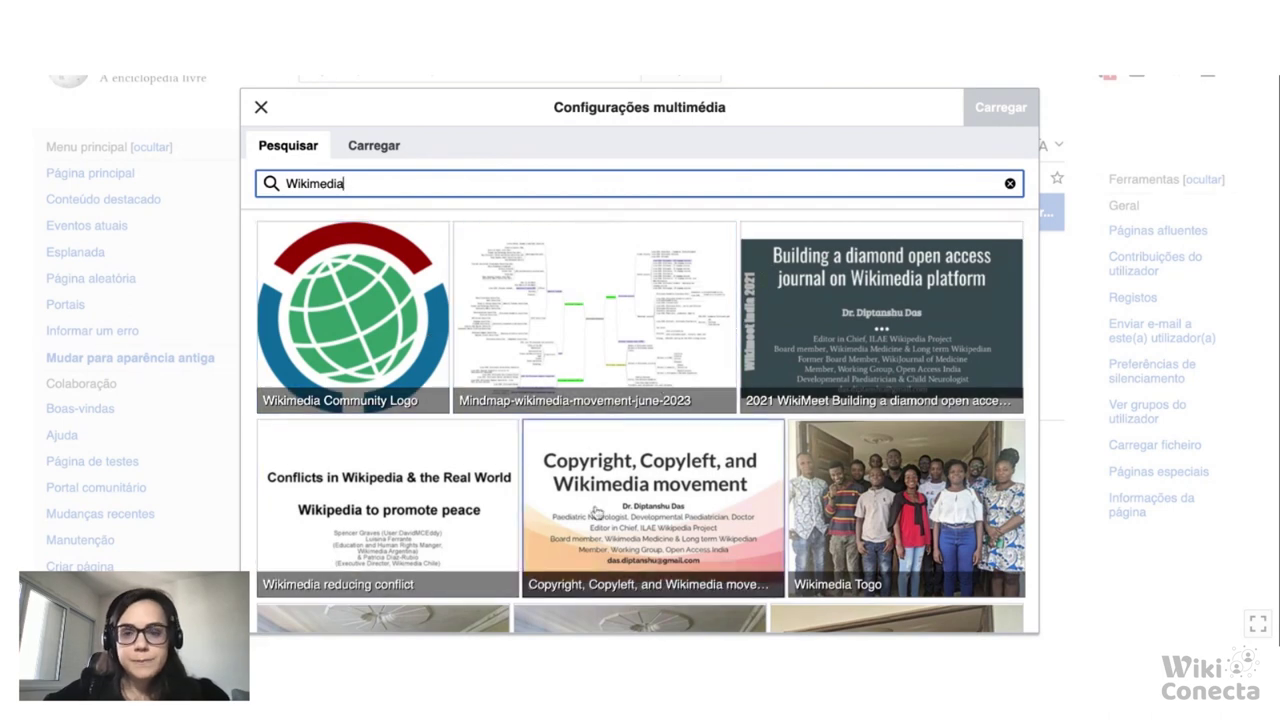
click(401, 326)
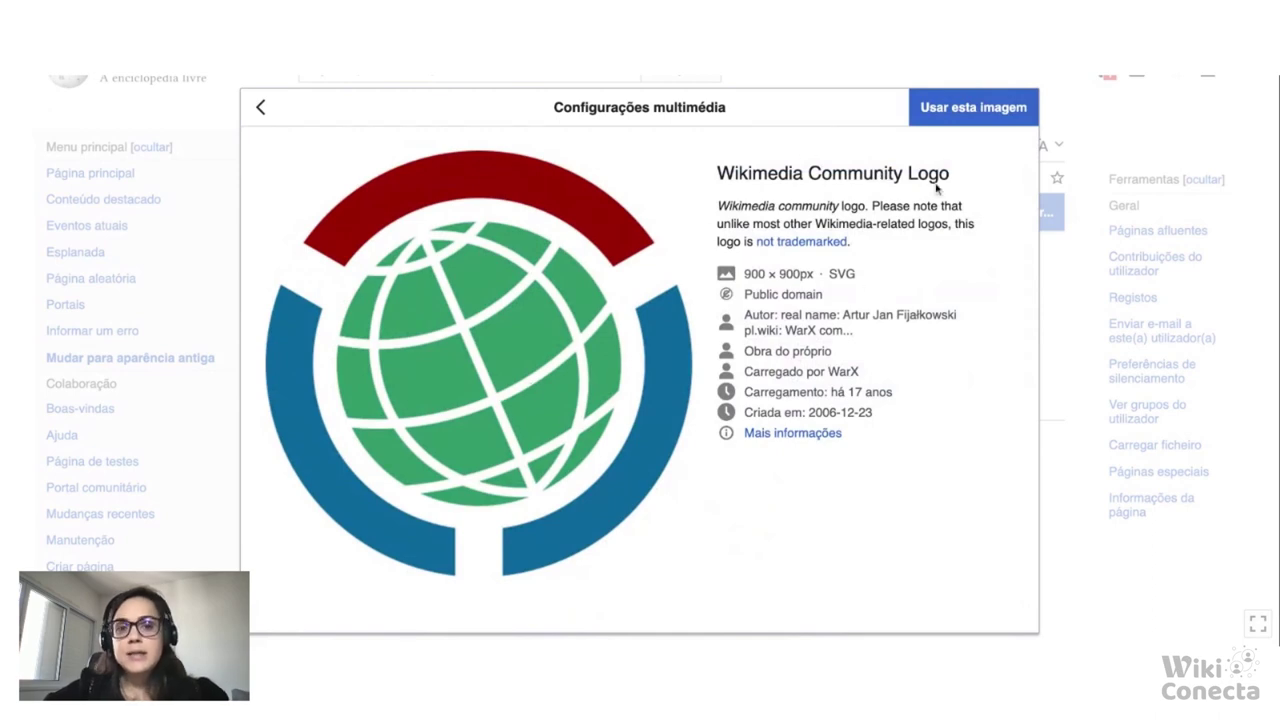
click(955, 115)
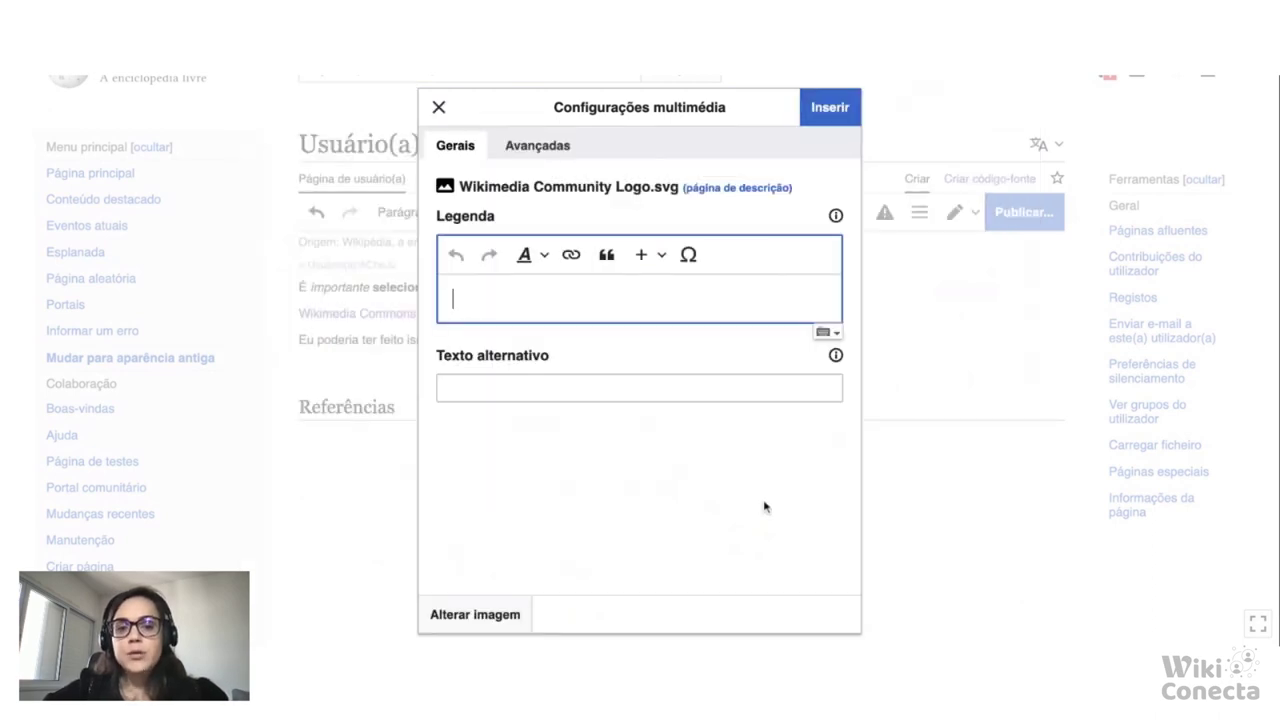
Caption the logo image "A opção de colocar uma legenda" and open its advanced settings
text(A)
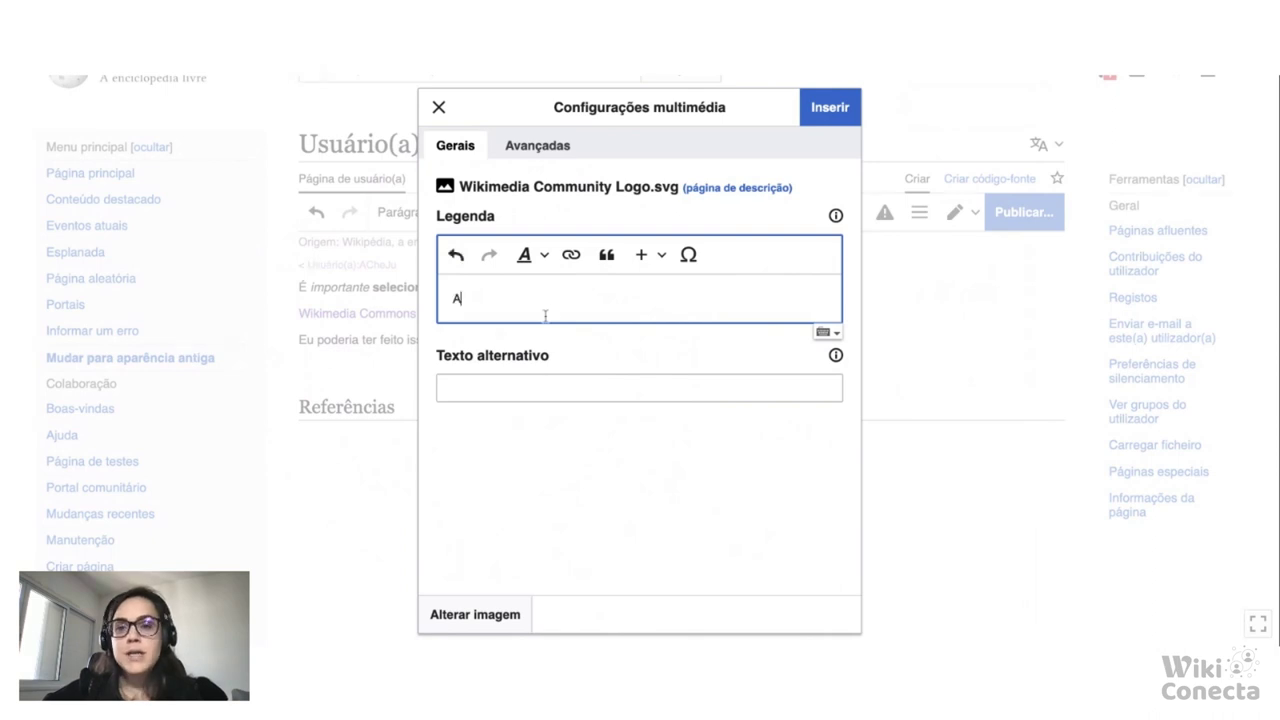
text( opçã)
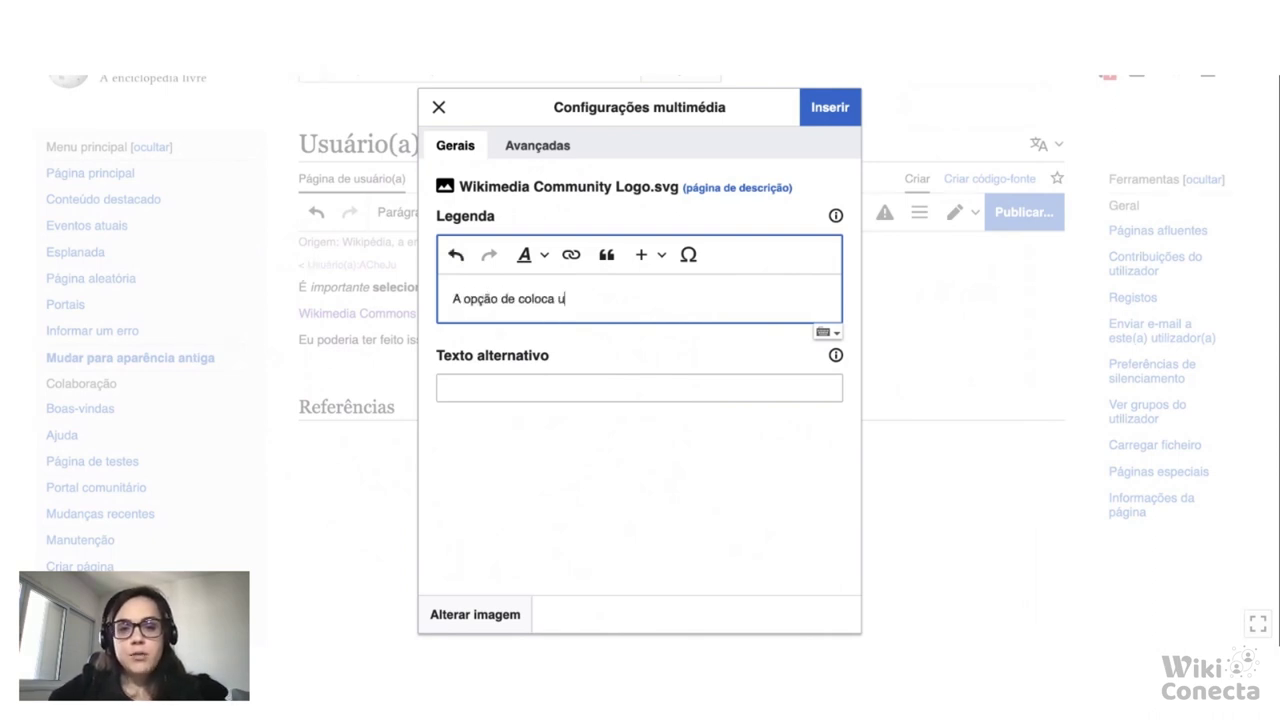
text(o de colocar uma legenda)
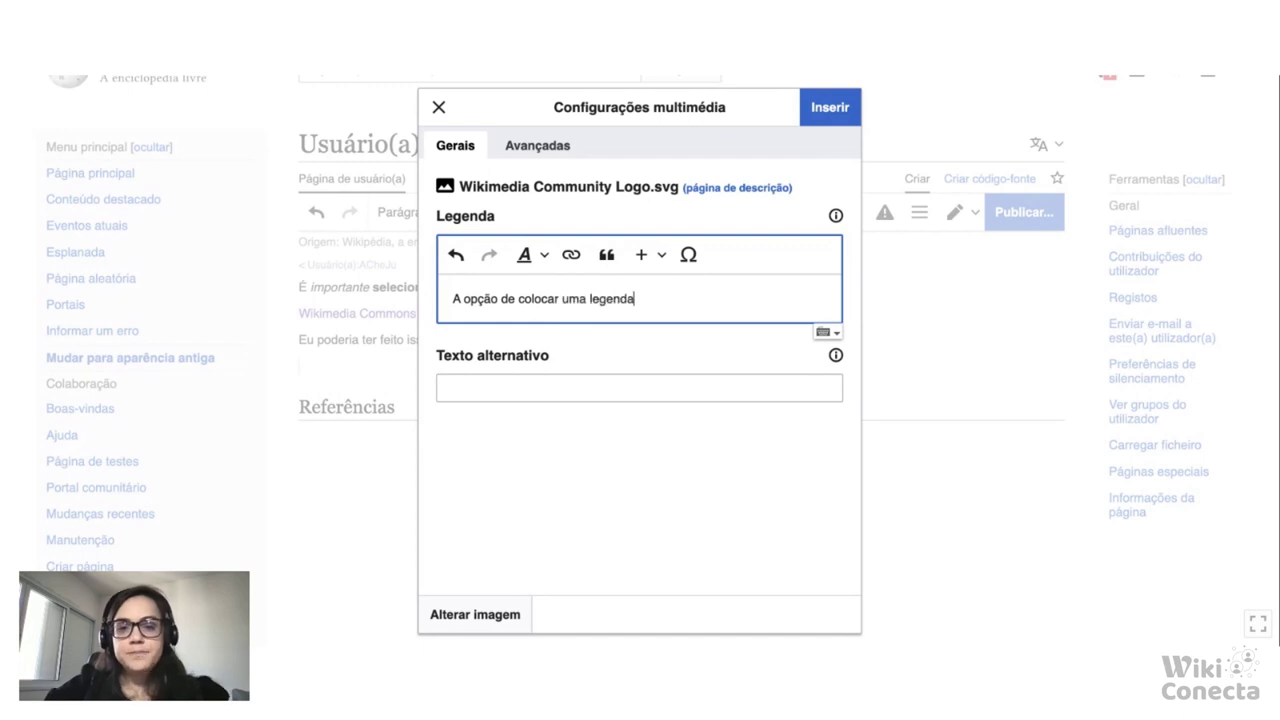
click(540, 146)
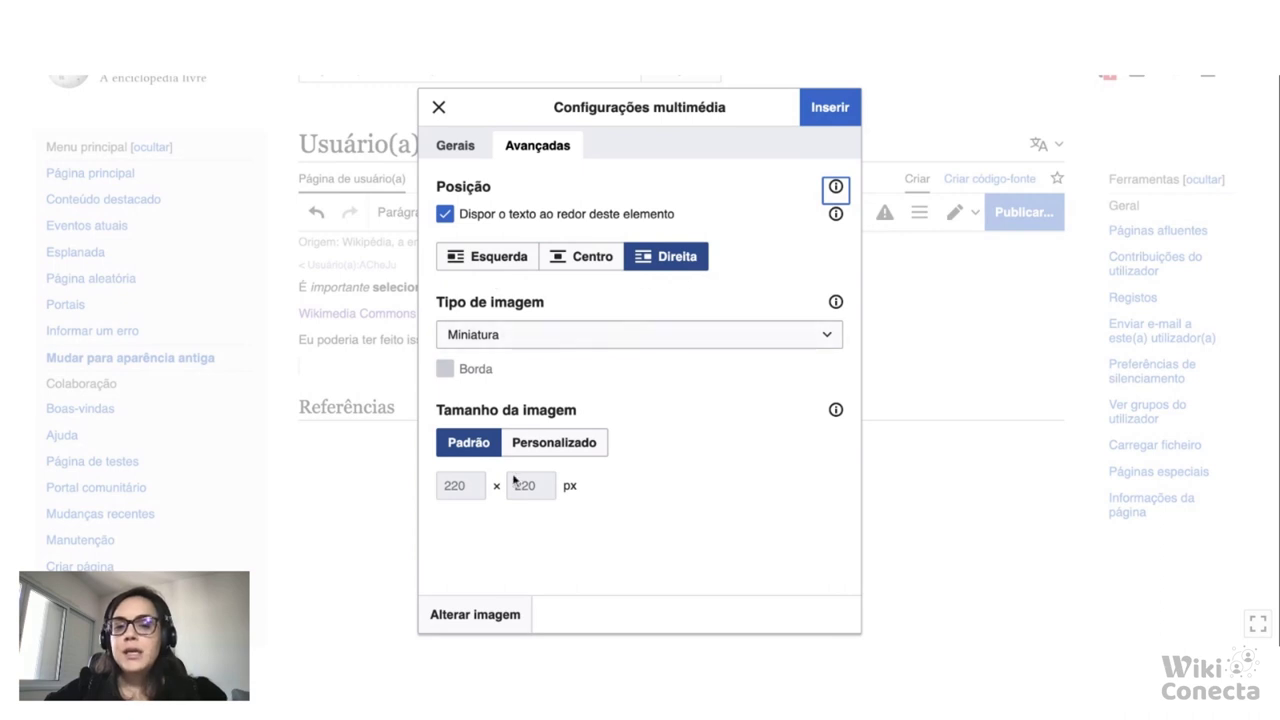
Insert the captioned logo image into the page and move it up beside the first line of text
click(830, 107)
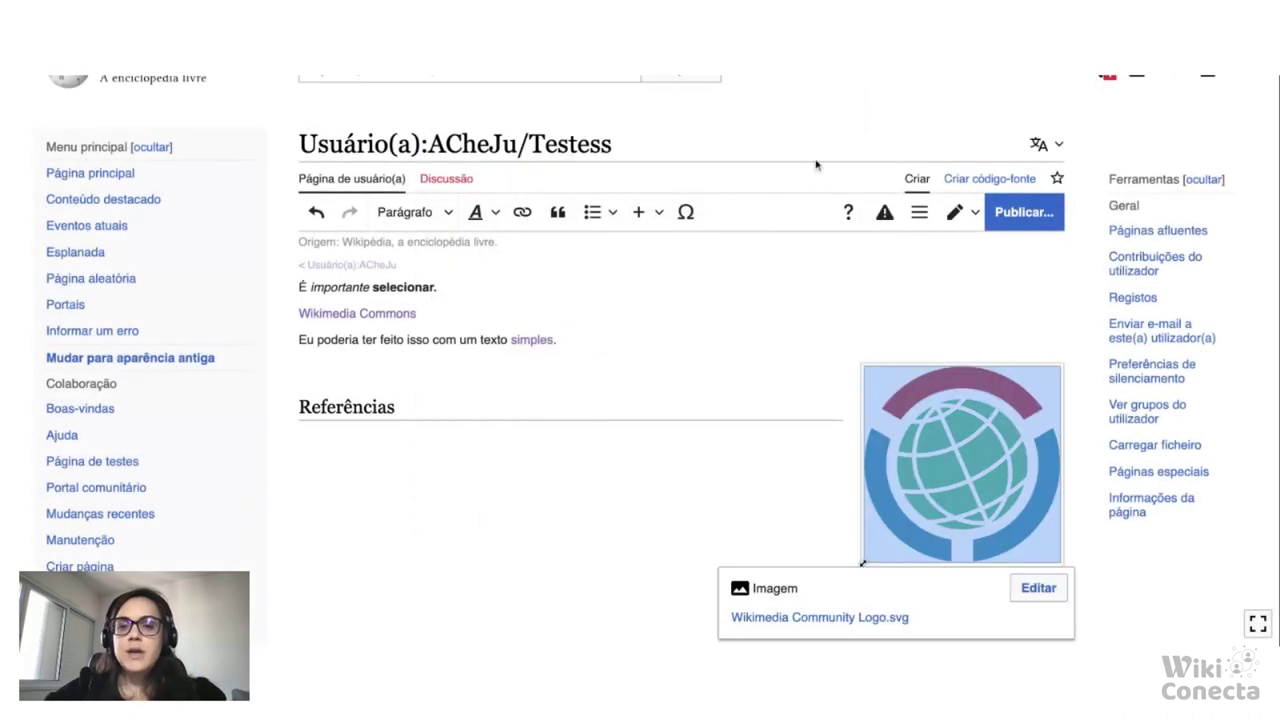
scroll(819, 371, down, 3)
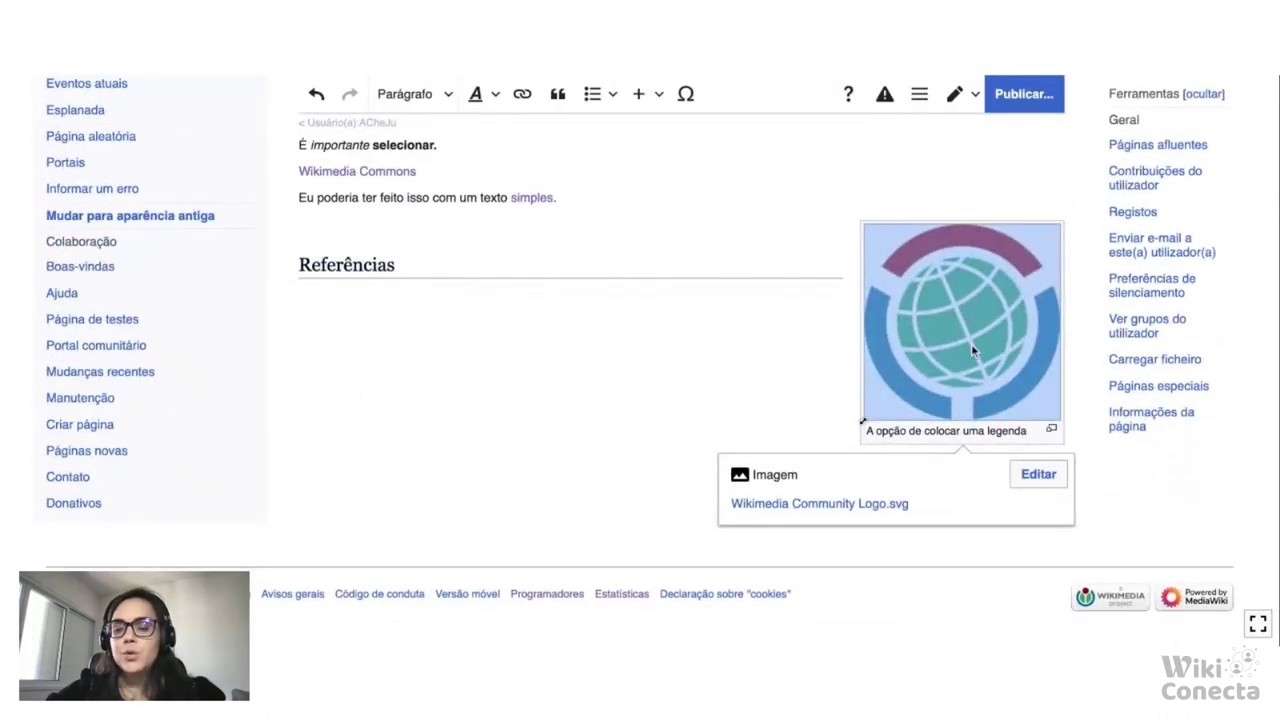
mouse_move(971, 346)
mouse_down()
mouse_move(880, 240)
mouse_move(700, 192)
mouse_move(700, 160)
mouse_up()
drag(971, 243, 975, 247)
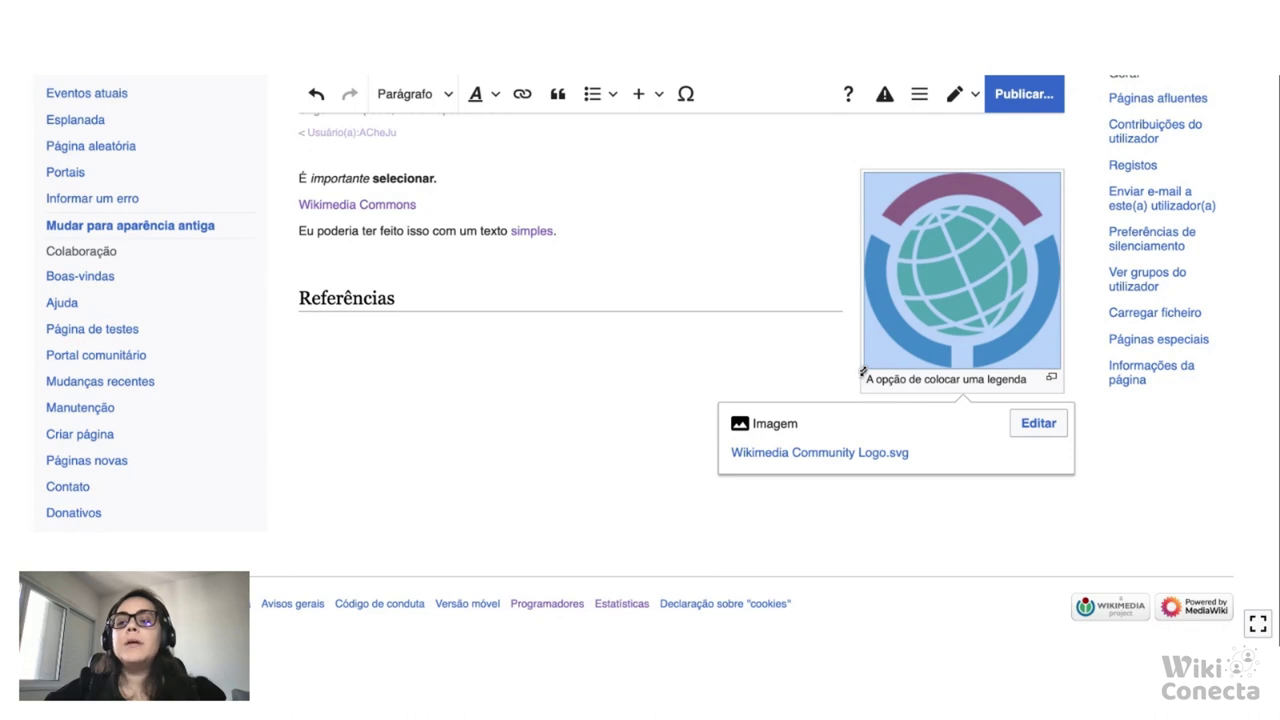
Shrink the logo image proportionally and place the cursor on the empty line below the last paragraph
drag(862, 372, 918, 314)
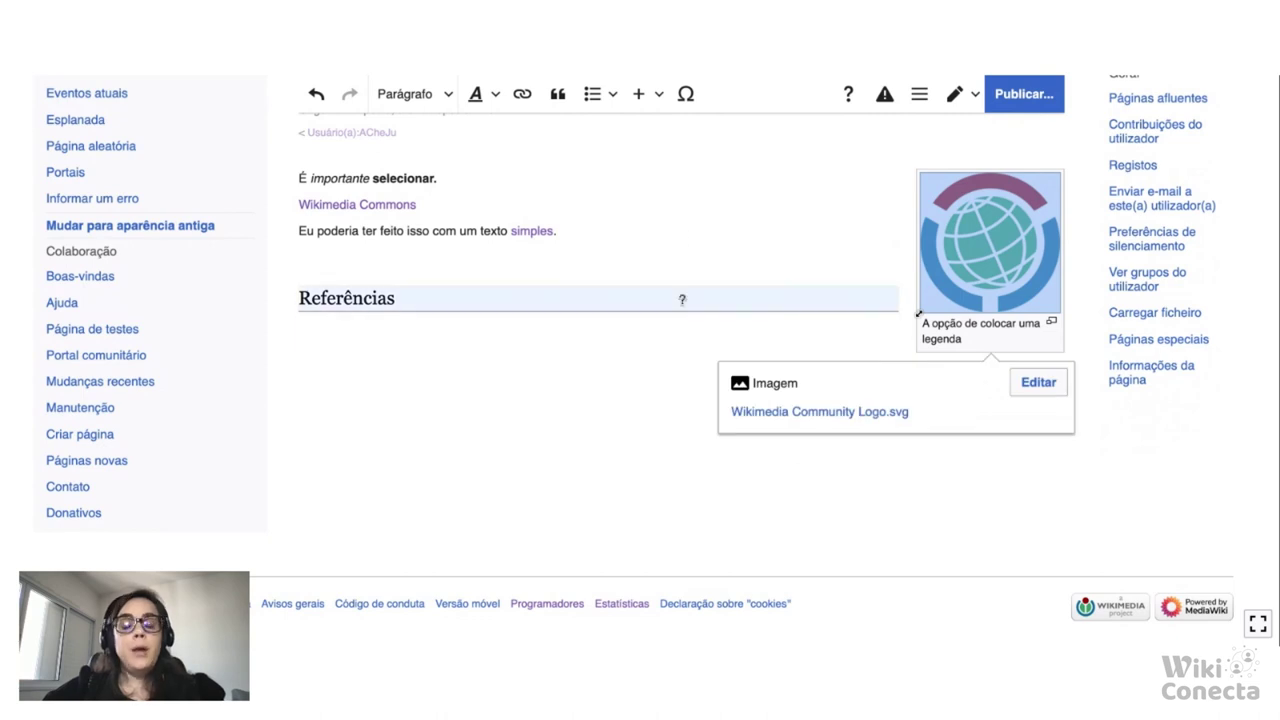
click(639, 257)
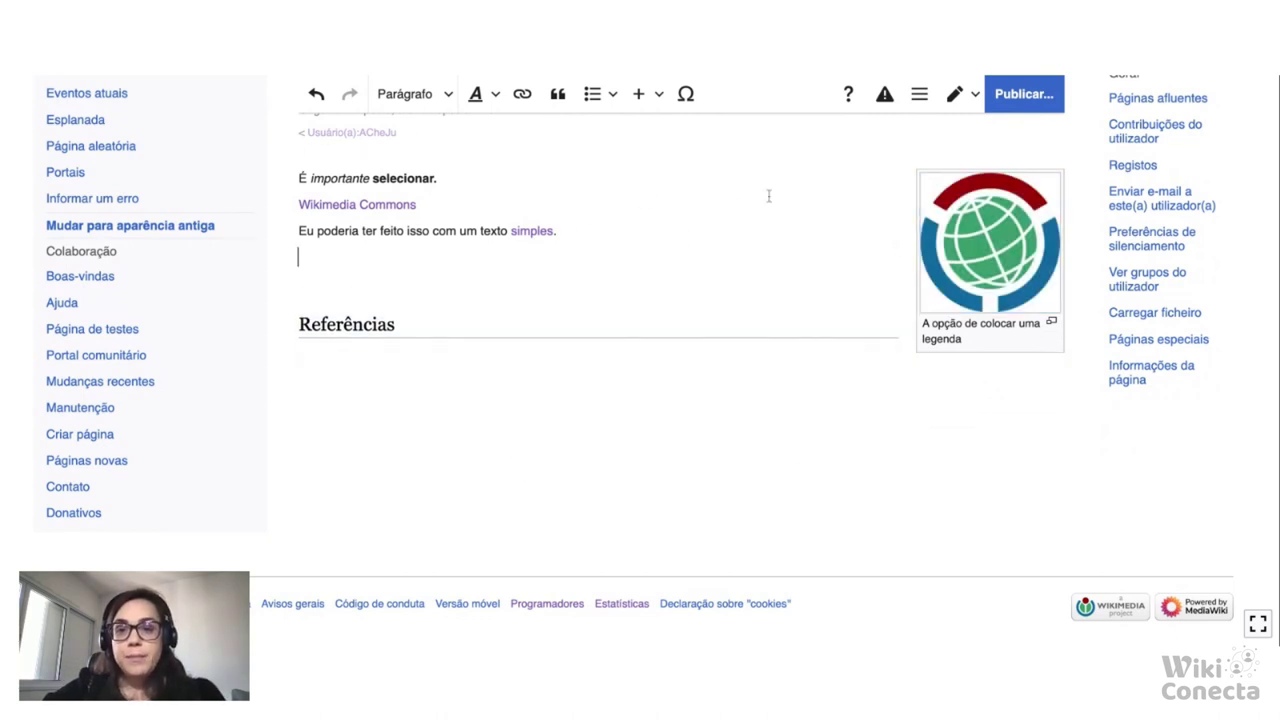
Browse the special characters available for insertion, examining the Latim, Símbolos, Cirílico and Árabe sets, and close them without inserting any
click(685, 110)
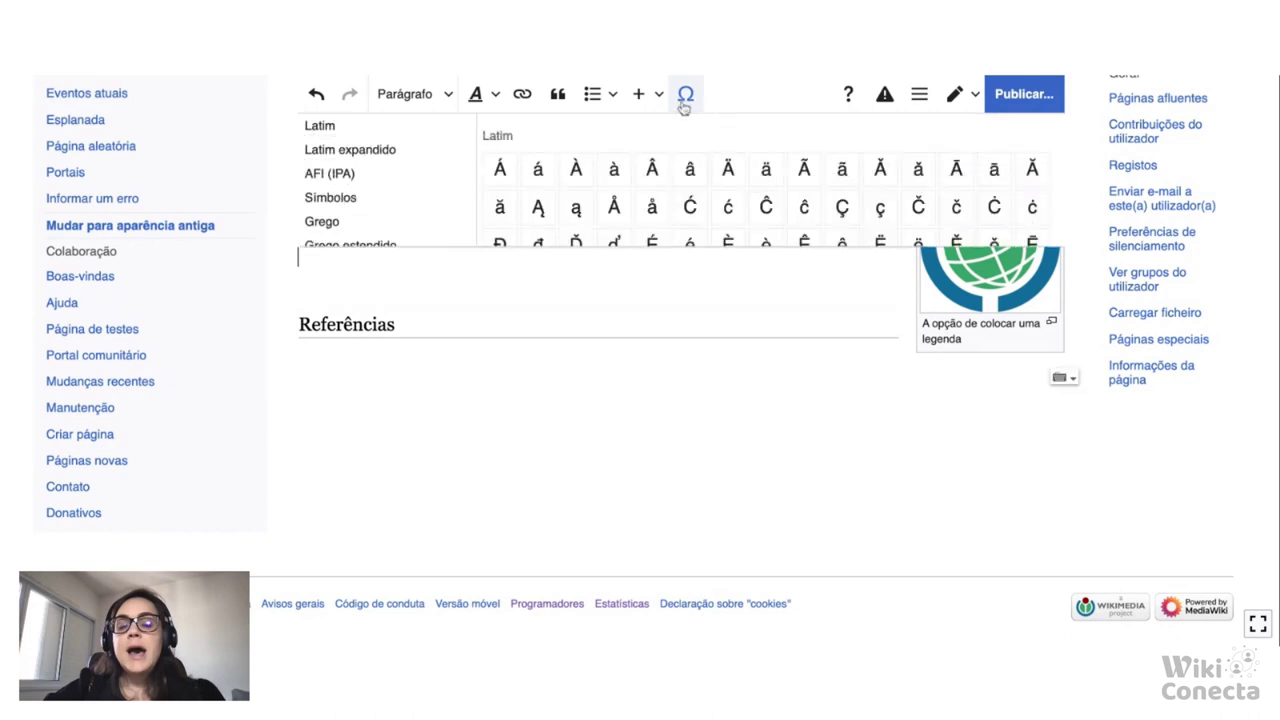
scroll(698, 215, down, 2)
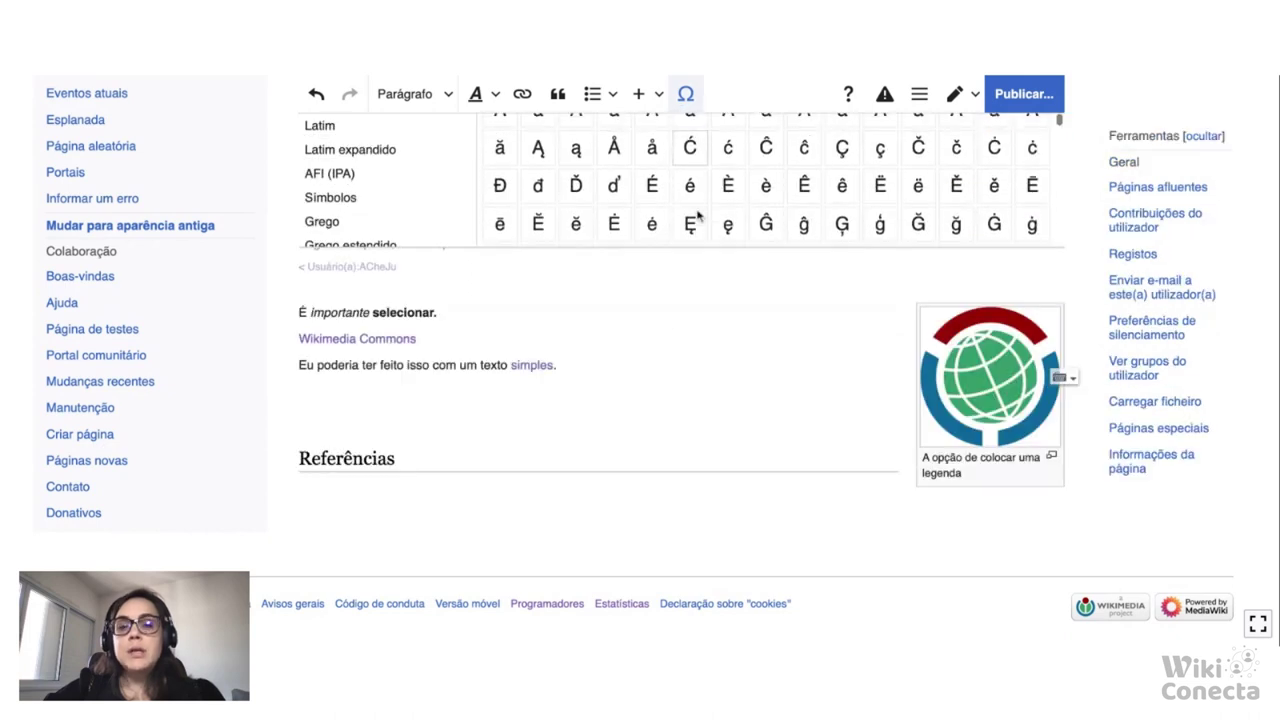
scroll(694, 209, up, 3)
scroll(386, 209, down, 1)
scroll(386, 209, up, 1)
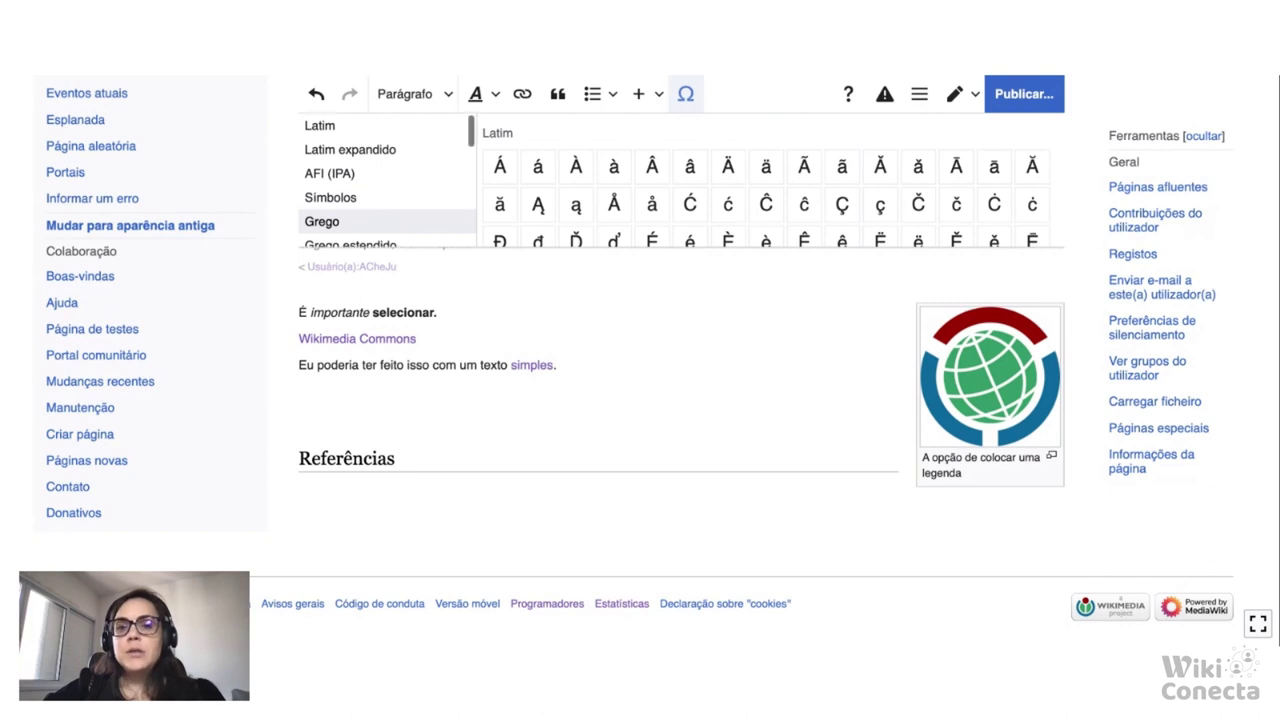
scroll(463, 353, up, 3)
scroll(463, 353, down, 1)
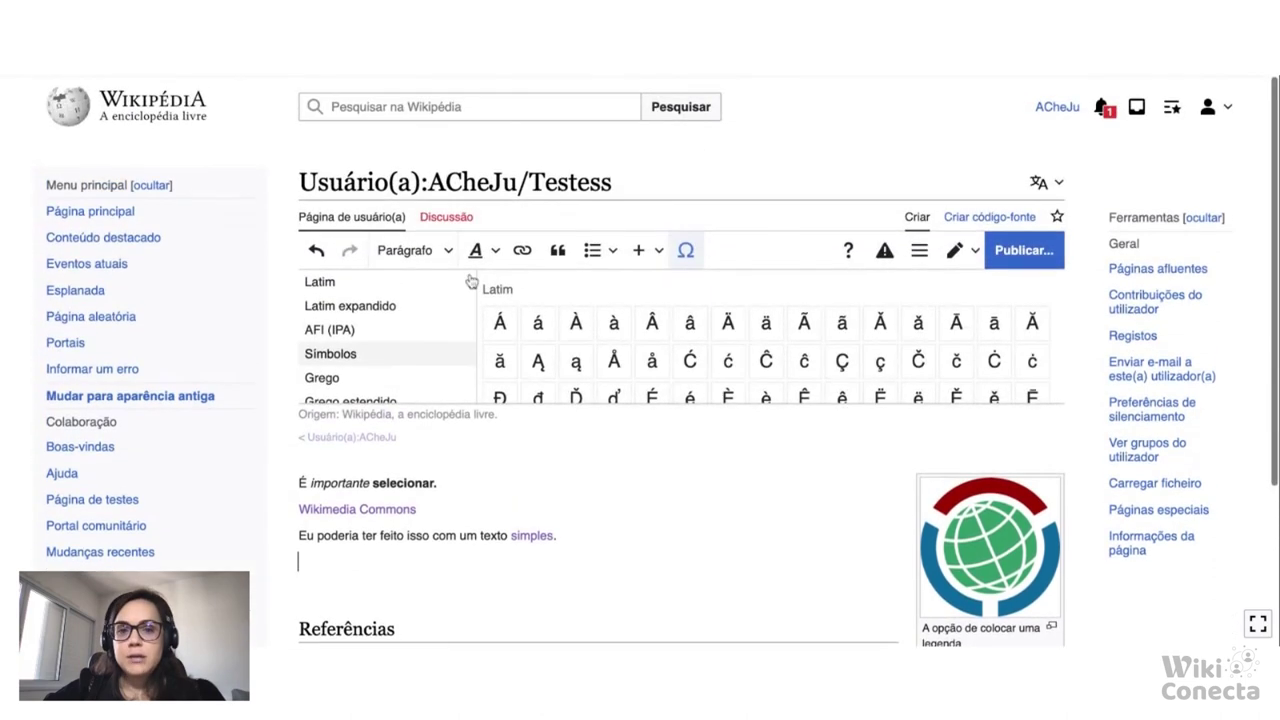
click(428, 350)
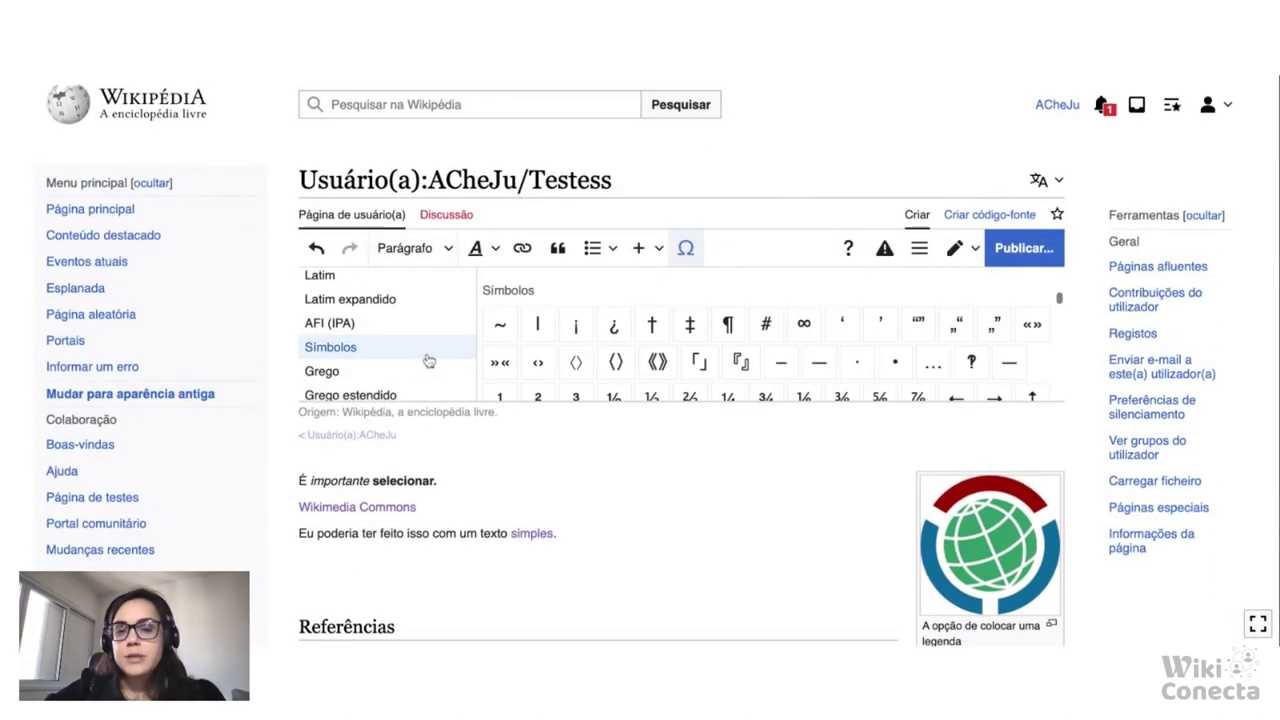
scroll(440, 374, down, 1)
scroll(440, 374, down, 2)
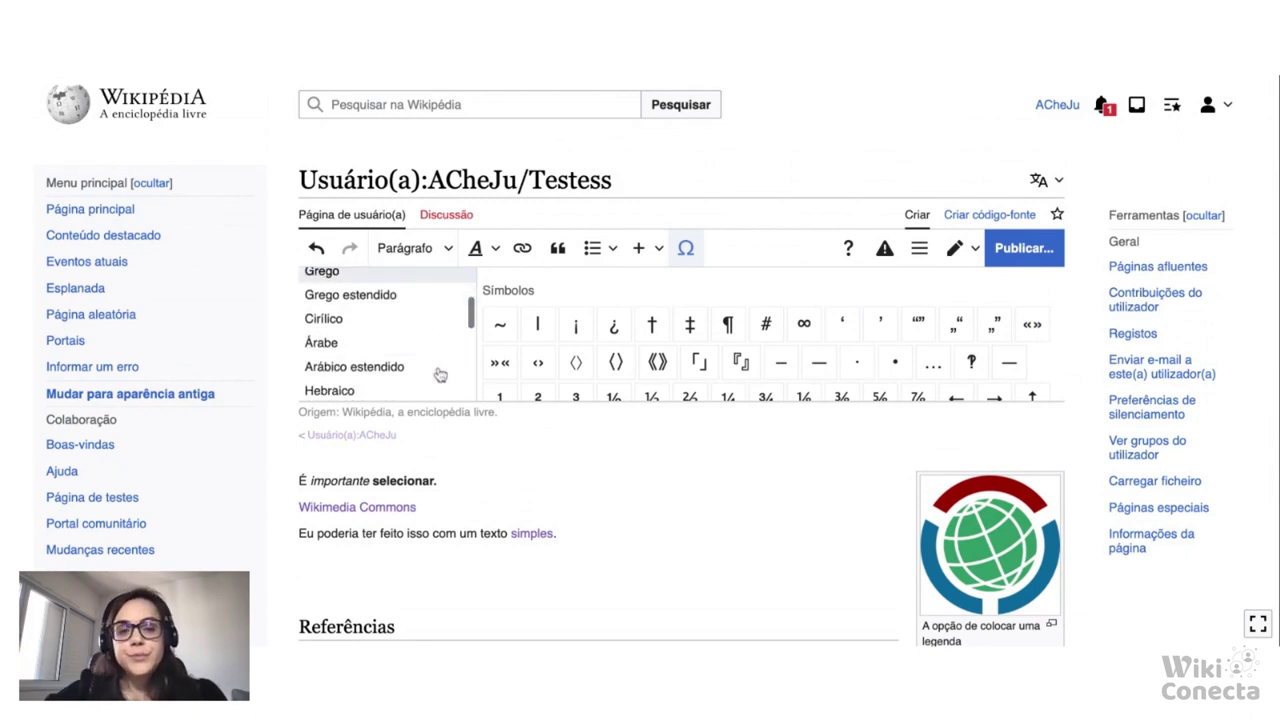
click(426, 321)
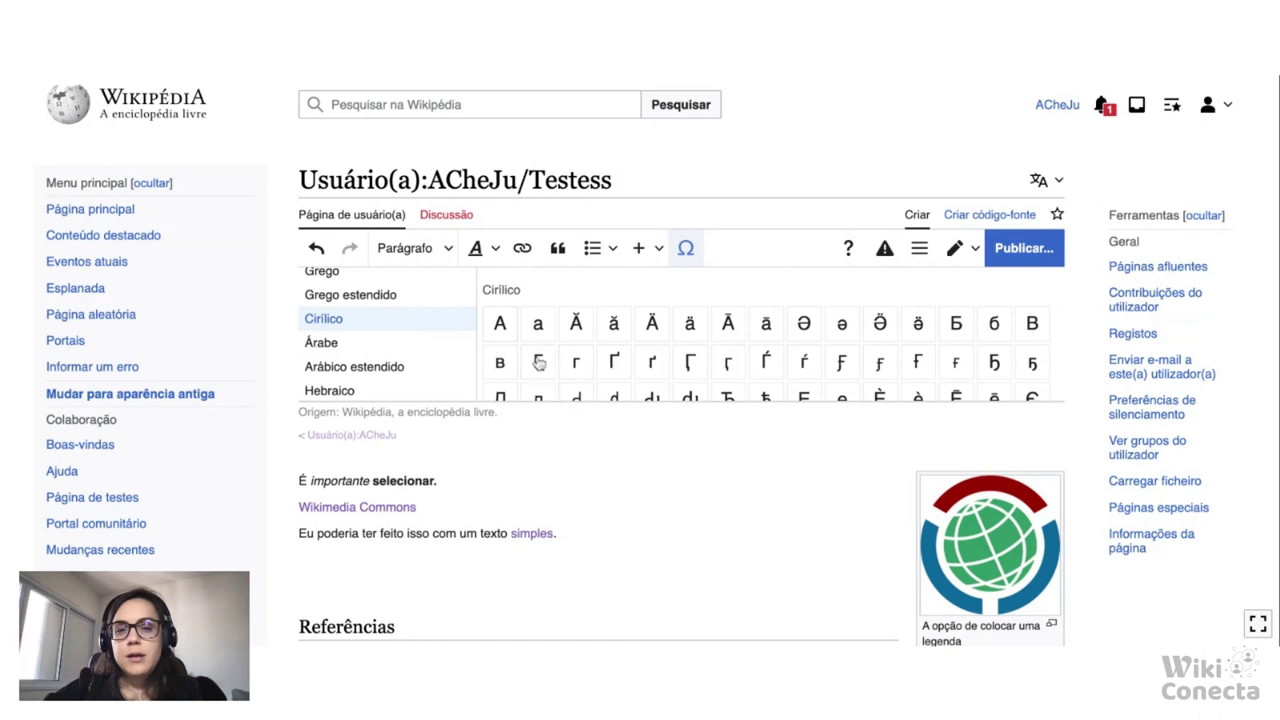
click(423, 343)
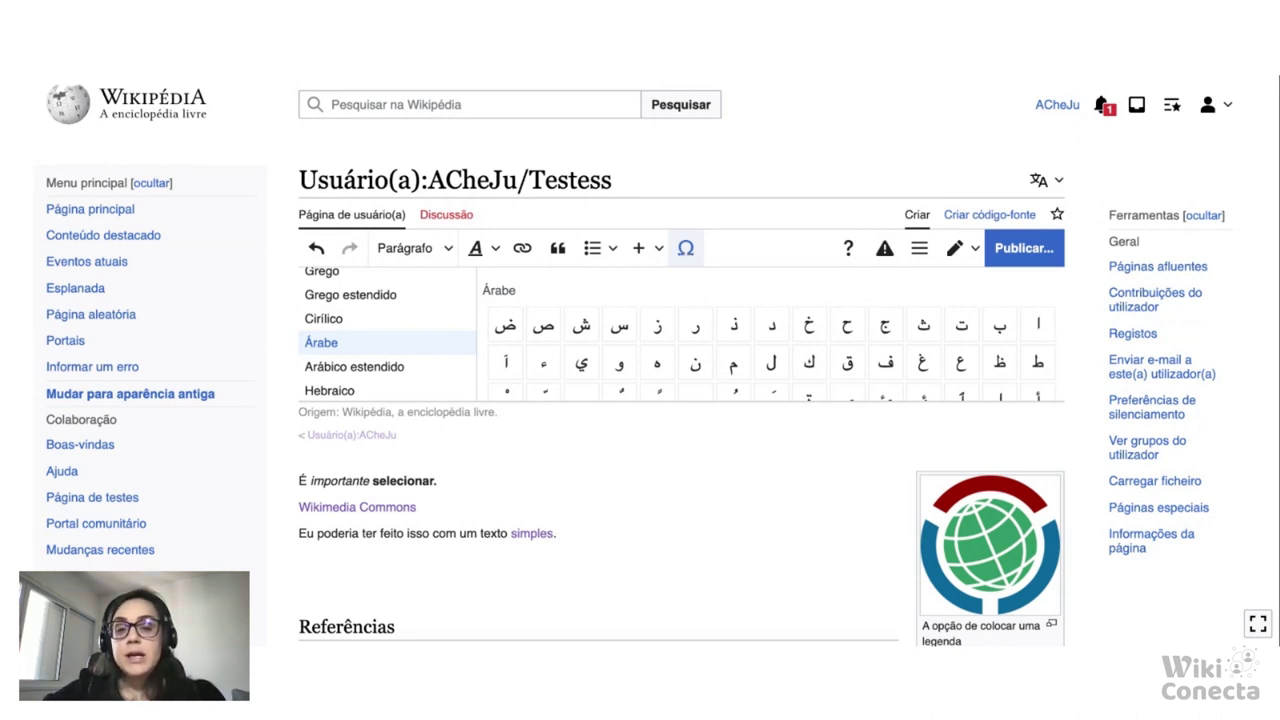
click(685, 248)
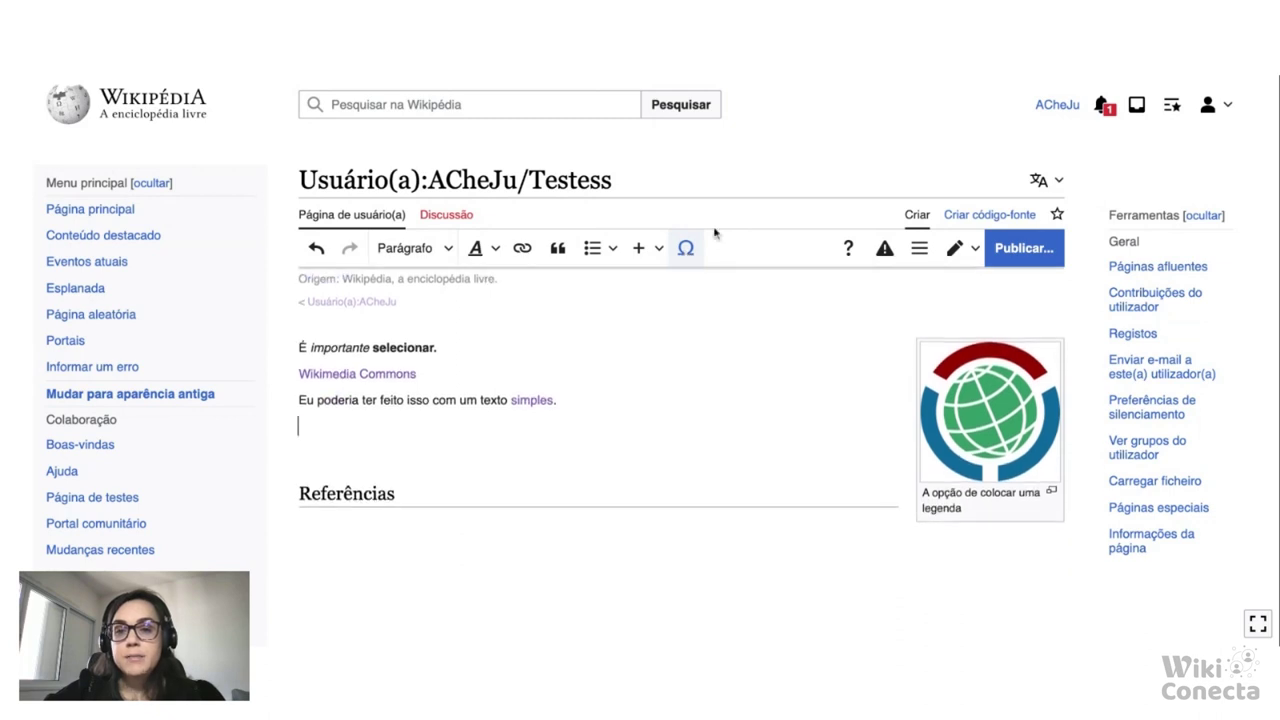
Review the editor's help options and read the page notices, then close them
click(848, 250)
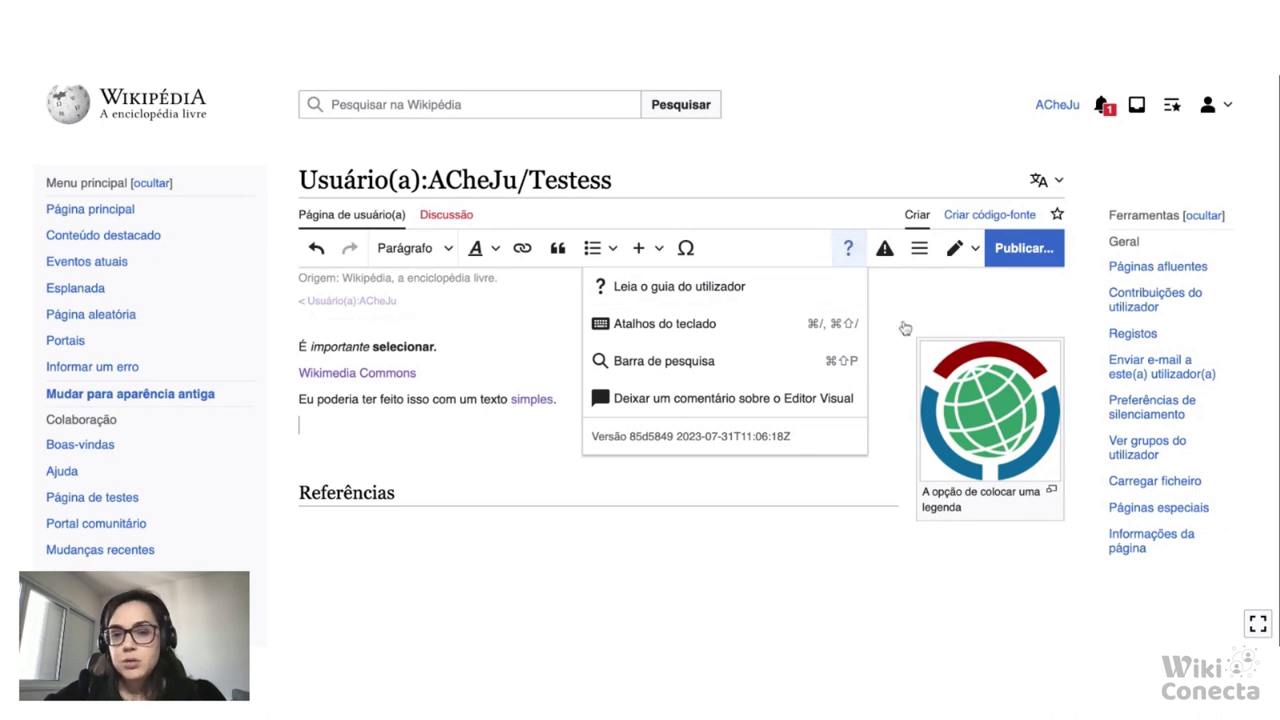
click(893, 257)
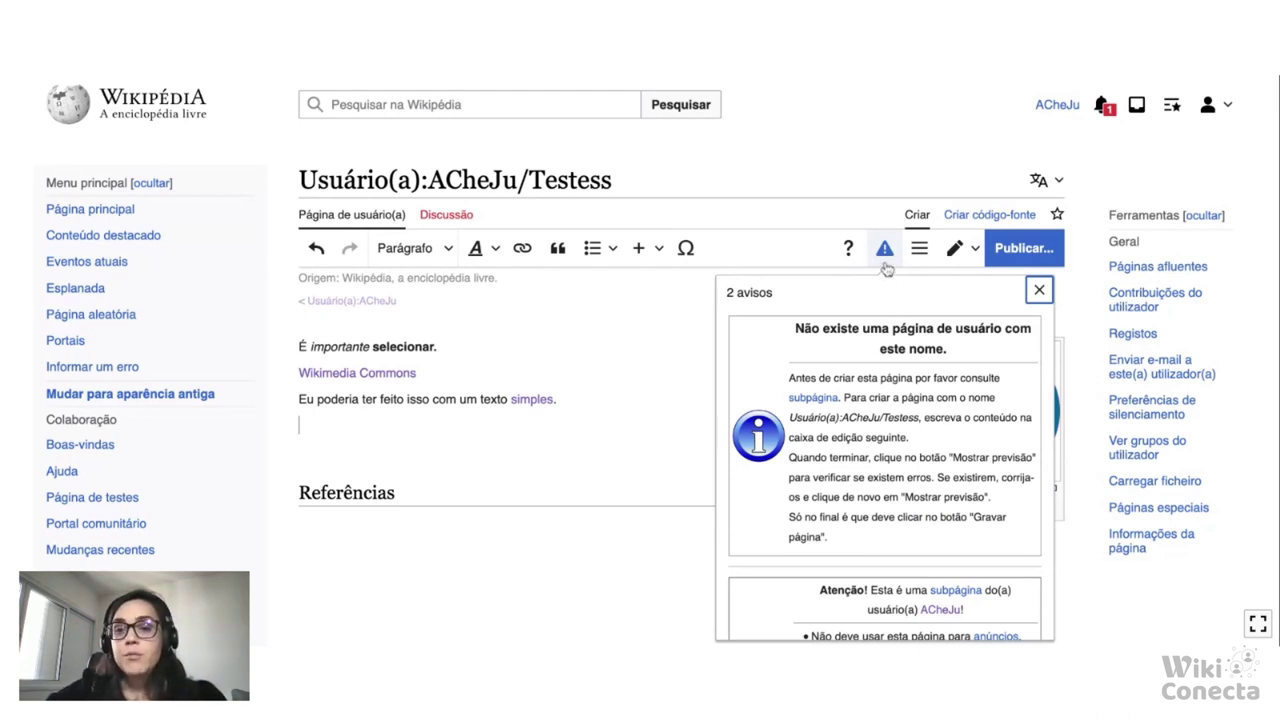
click(1039, 290)
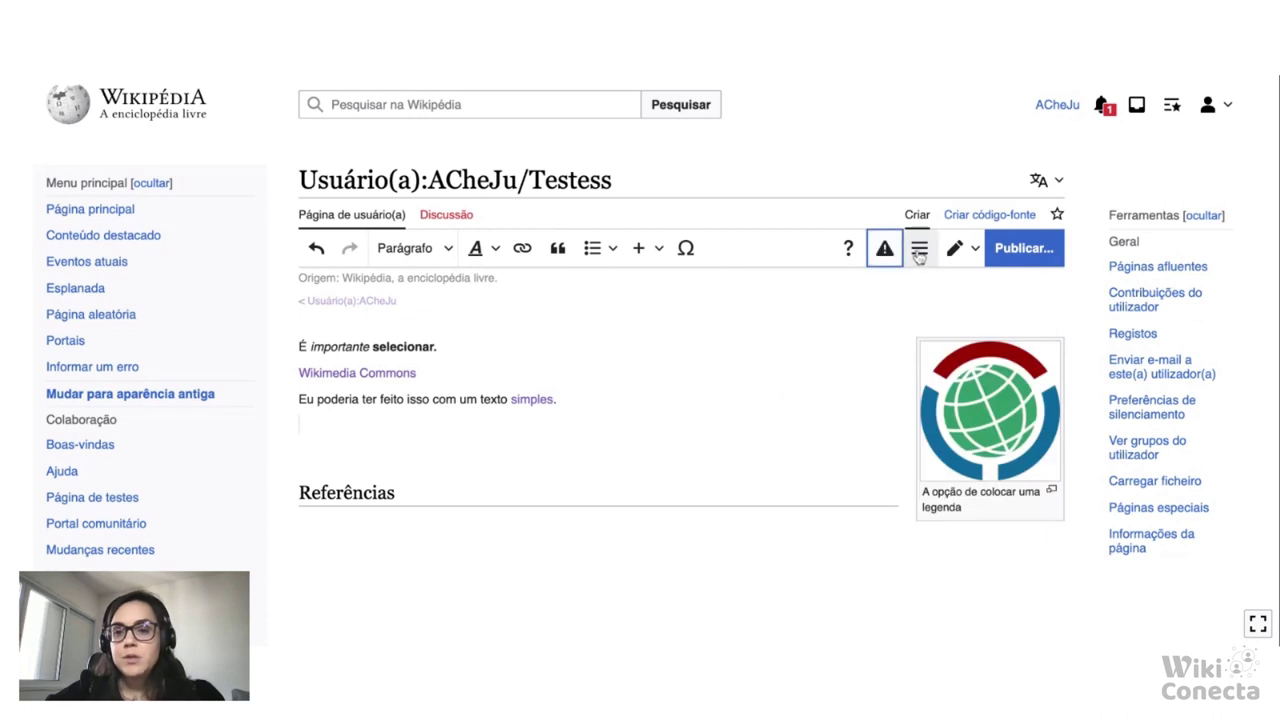
Add the categories "Brasil" and "Brasileiros de ascendência argelina" to the page and apply the changes
click(920, 252)
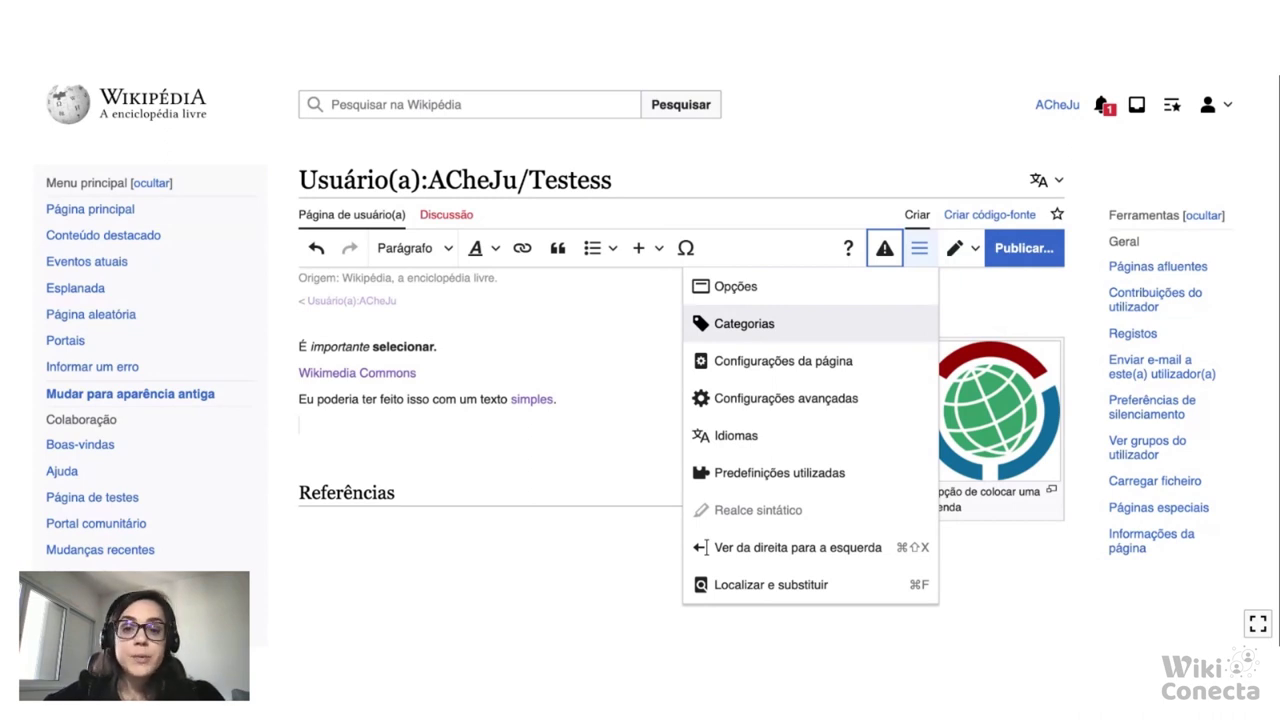
click(744, 323)
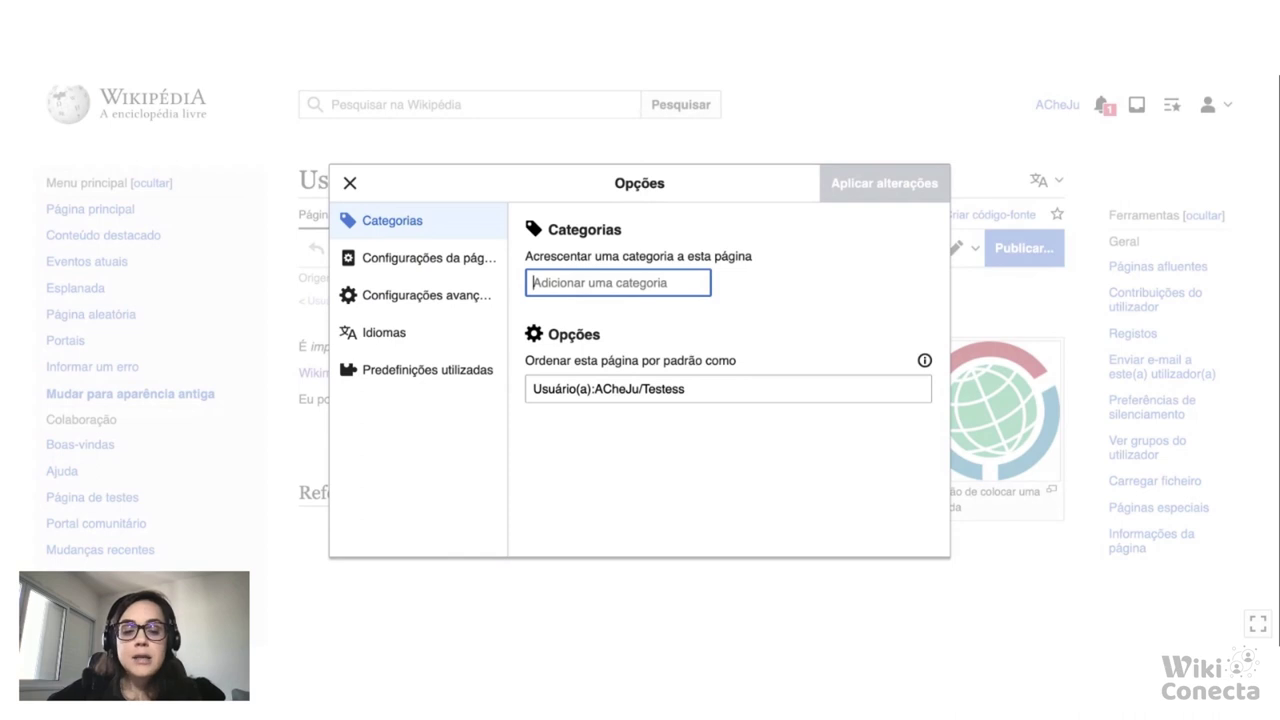
text(Brasil)
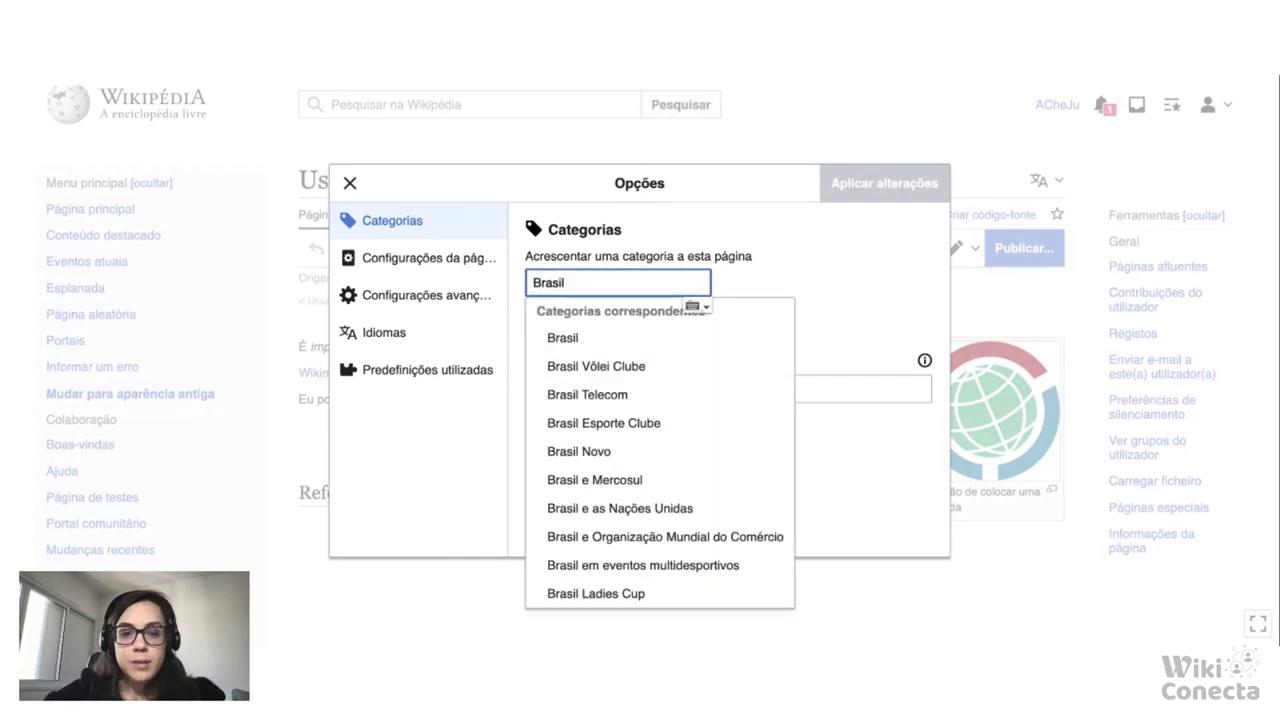
click(729, 346)
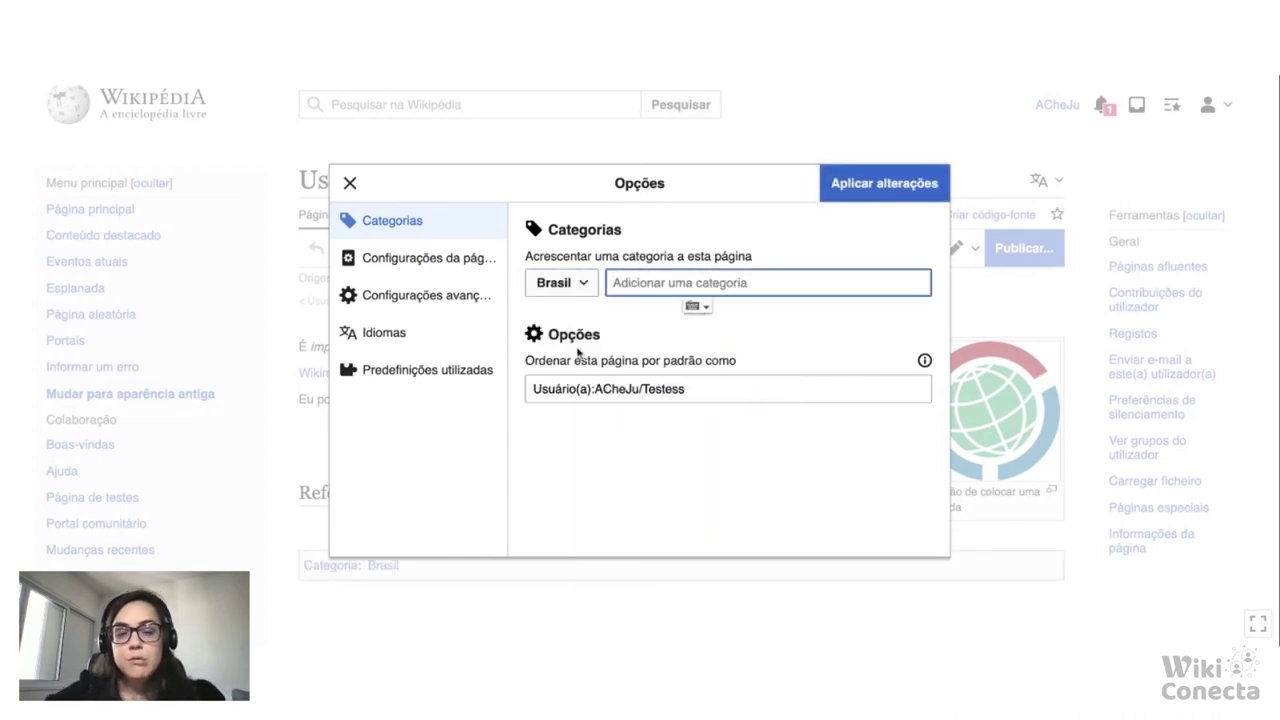
text(Brasileiros)
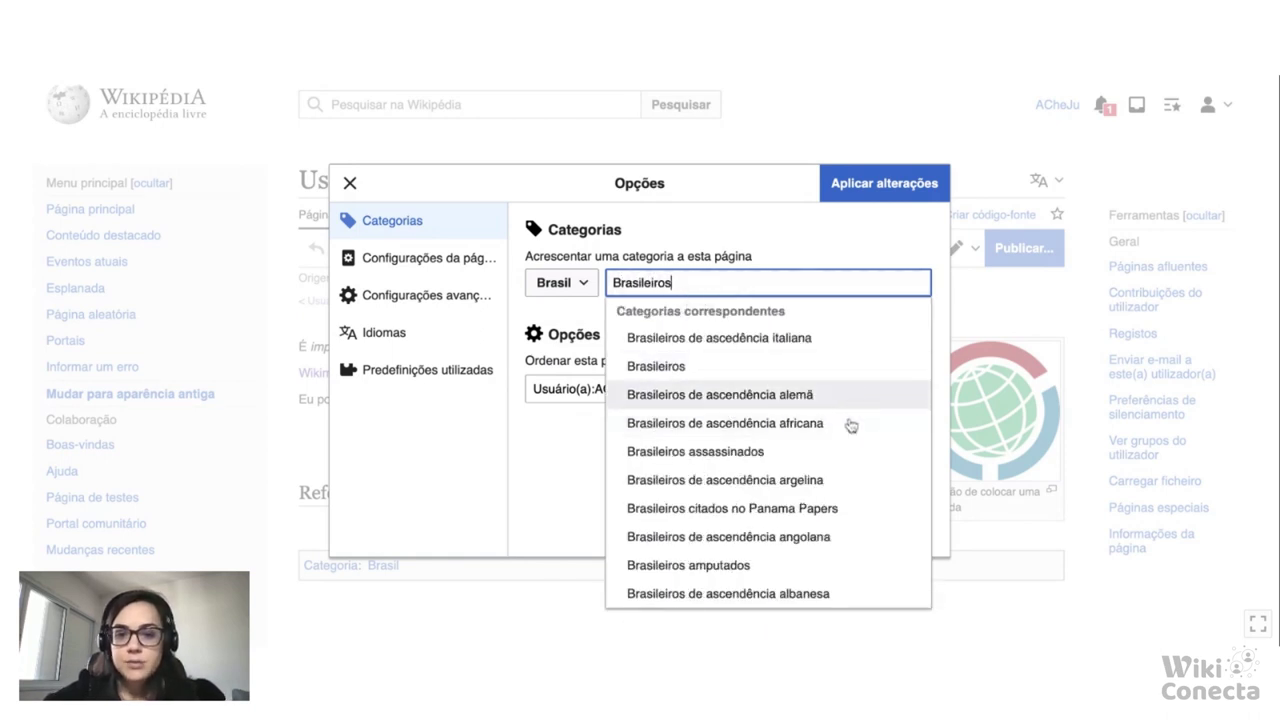
click(883, 490)
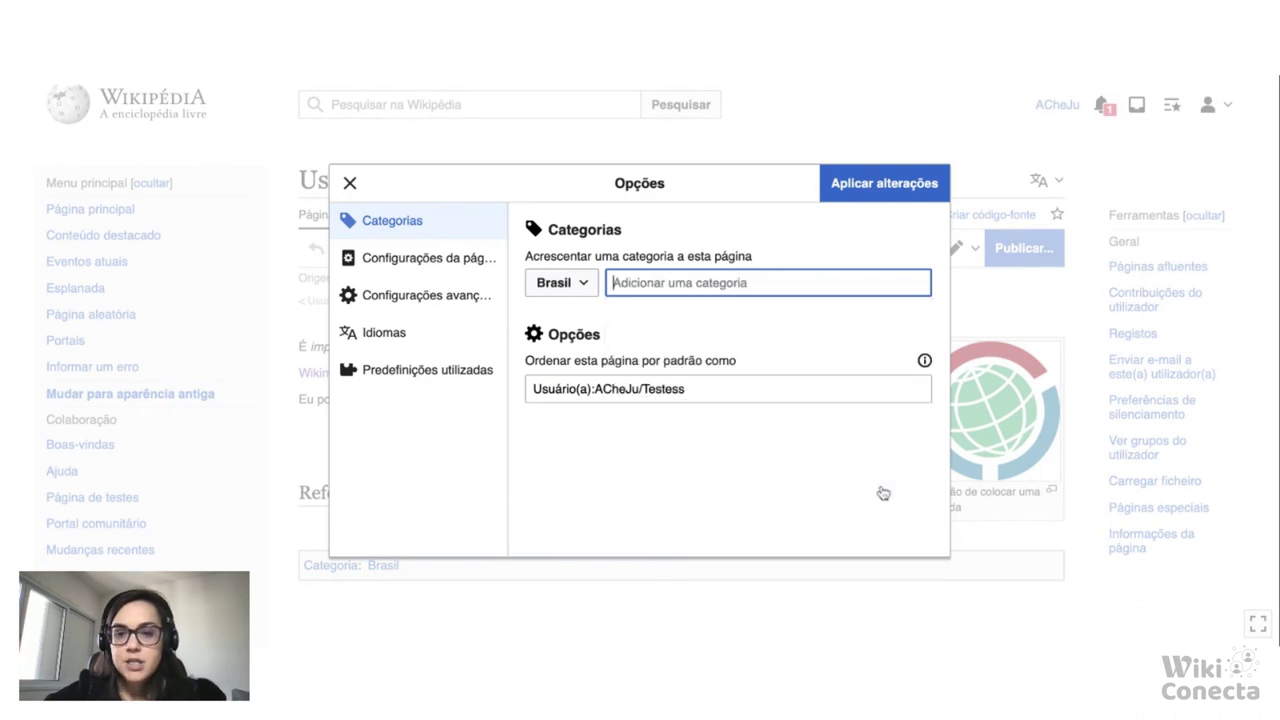
click(865, 190)
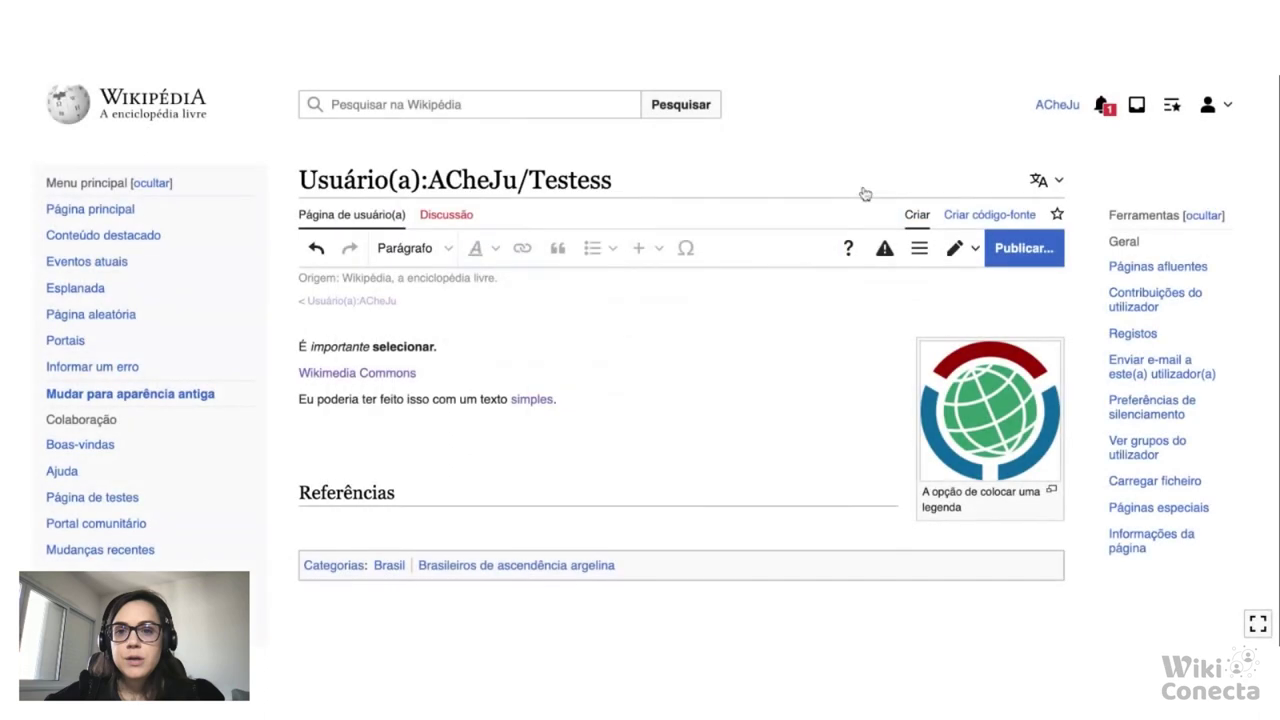
Check the available editing modes, Editor Visual and Edição de código-fonte, and stay in the visual editor
scroll(487, 503, down, 1)
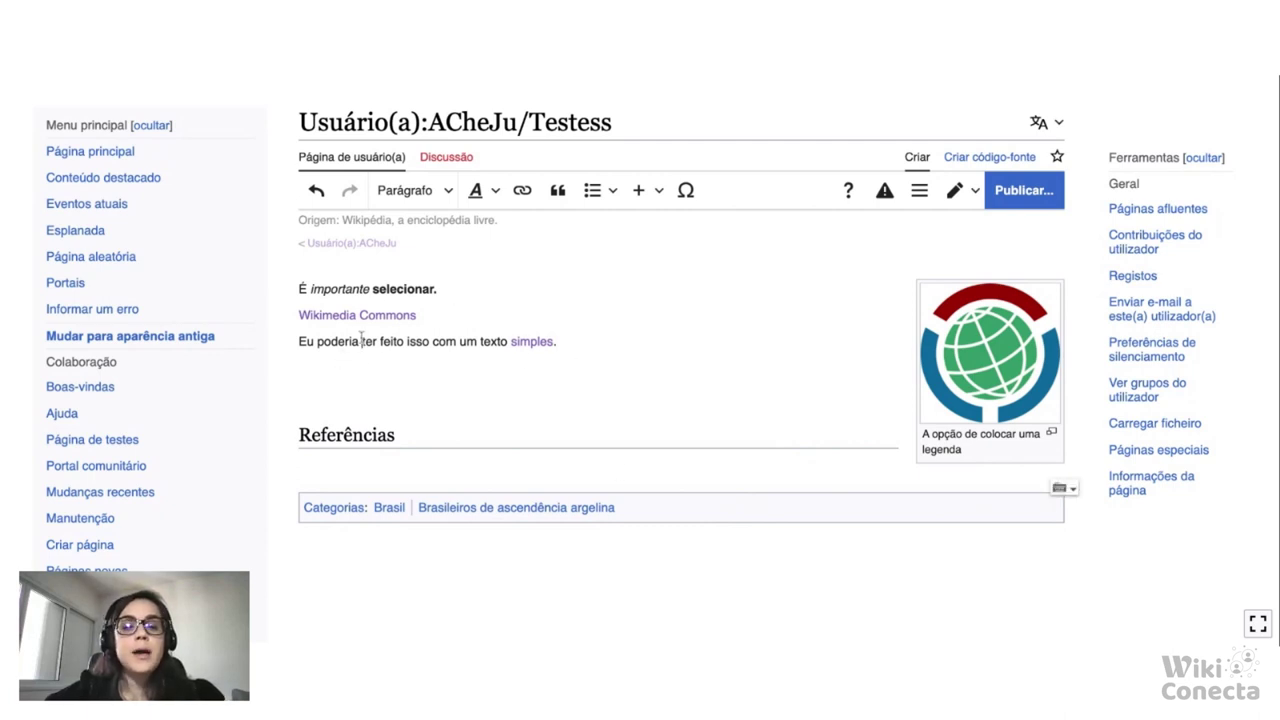
click(361, 340)
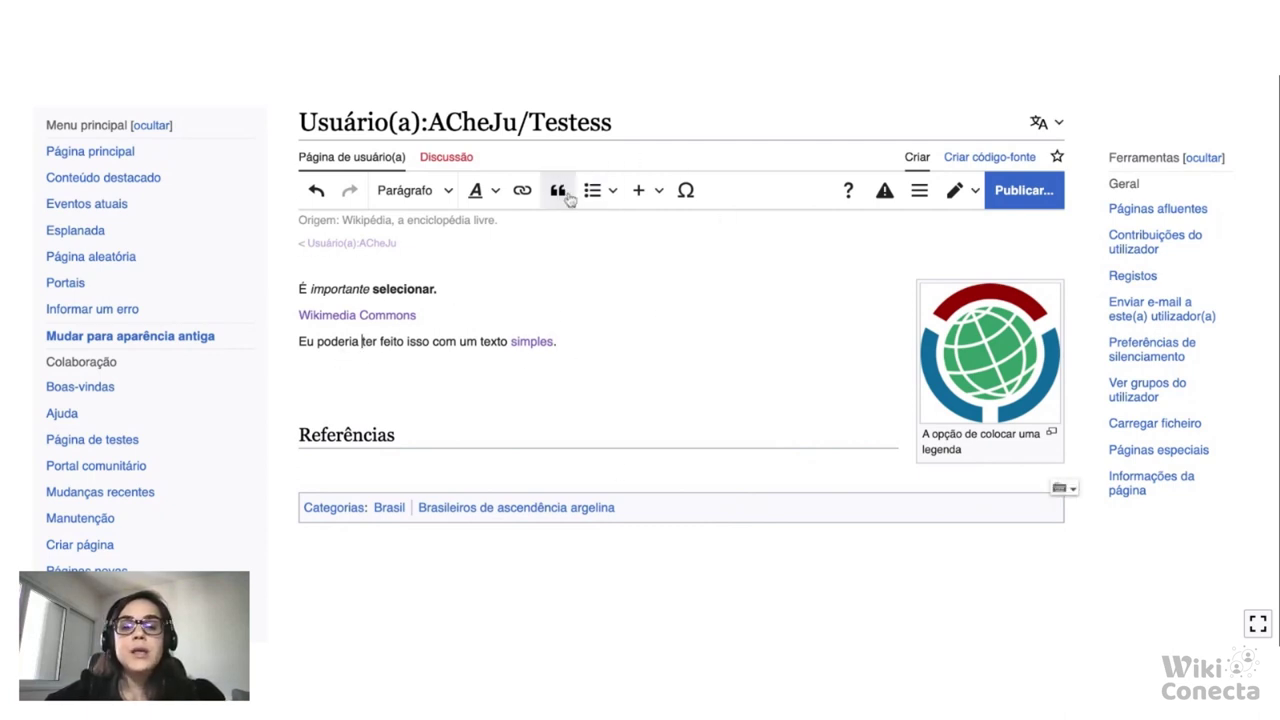
click(963, 199)
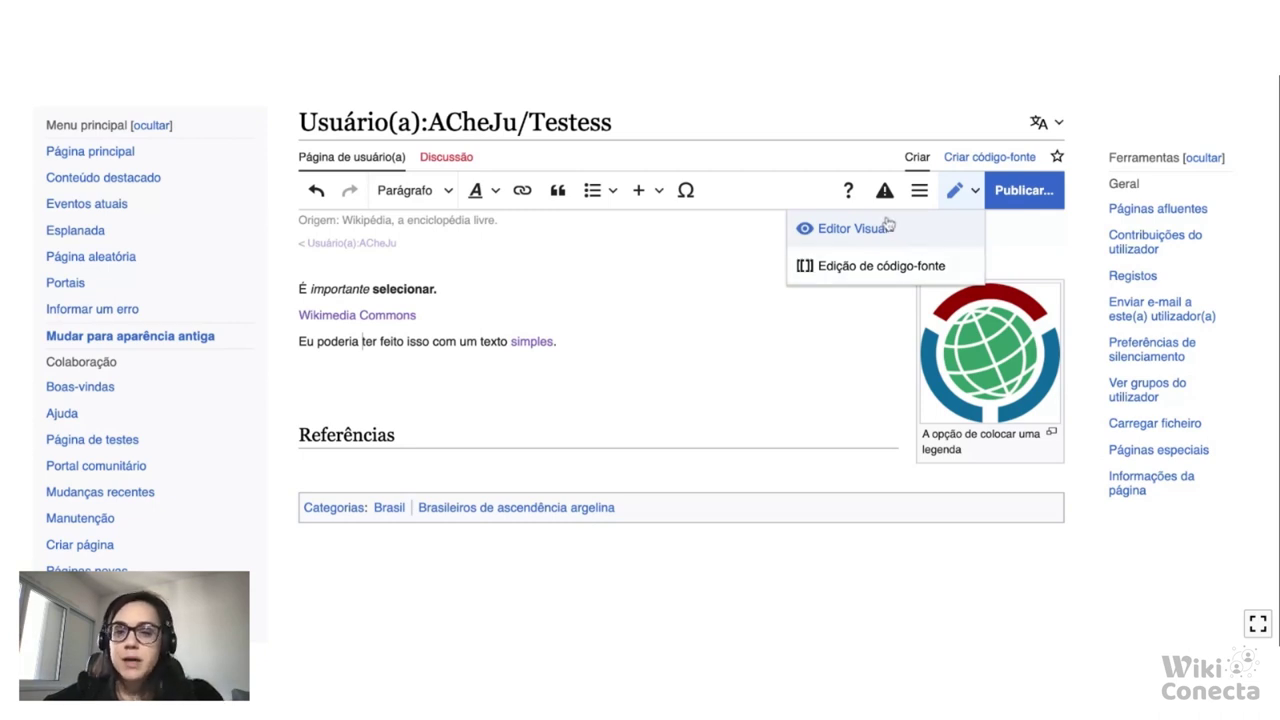
click(830, 231)
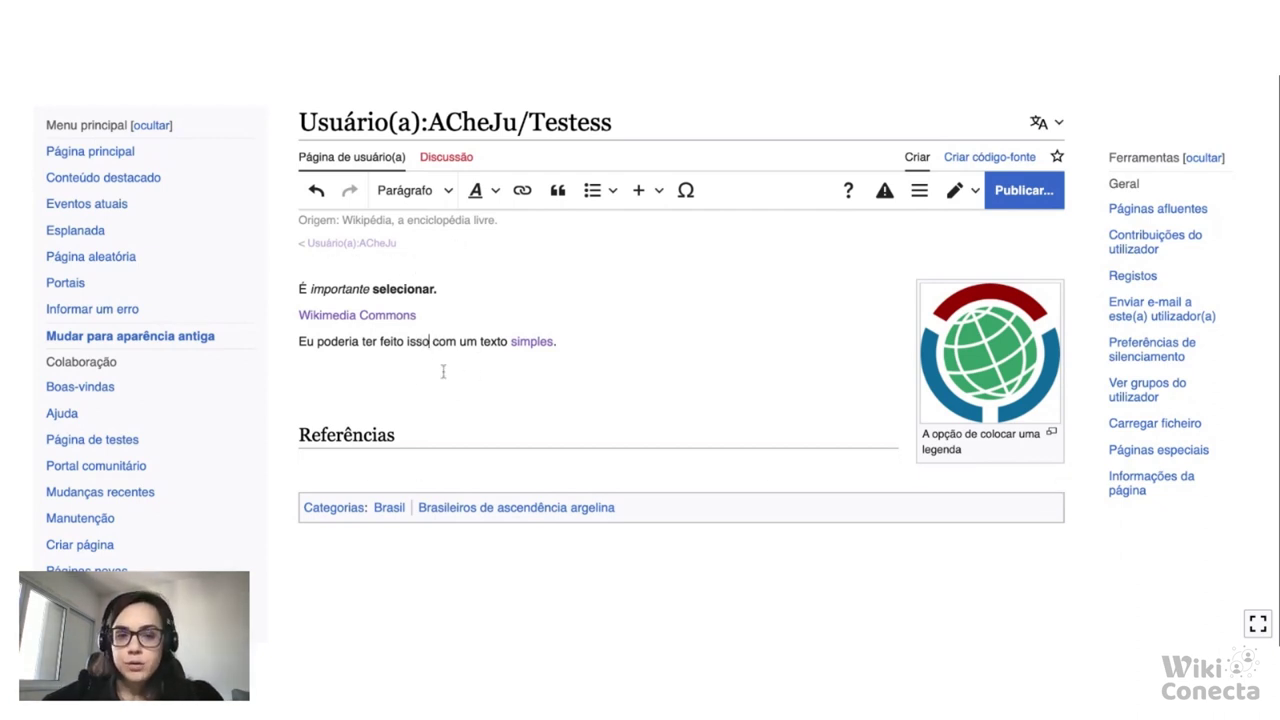
Generate an automatic citation after "isso" in the last paragraph from the pasted PUC-SP article URL ending in galaxia/article/view/34208
click(558, 192)
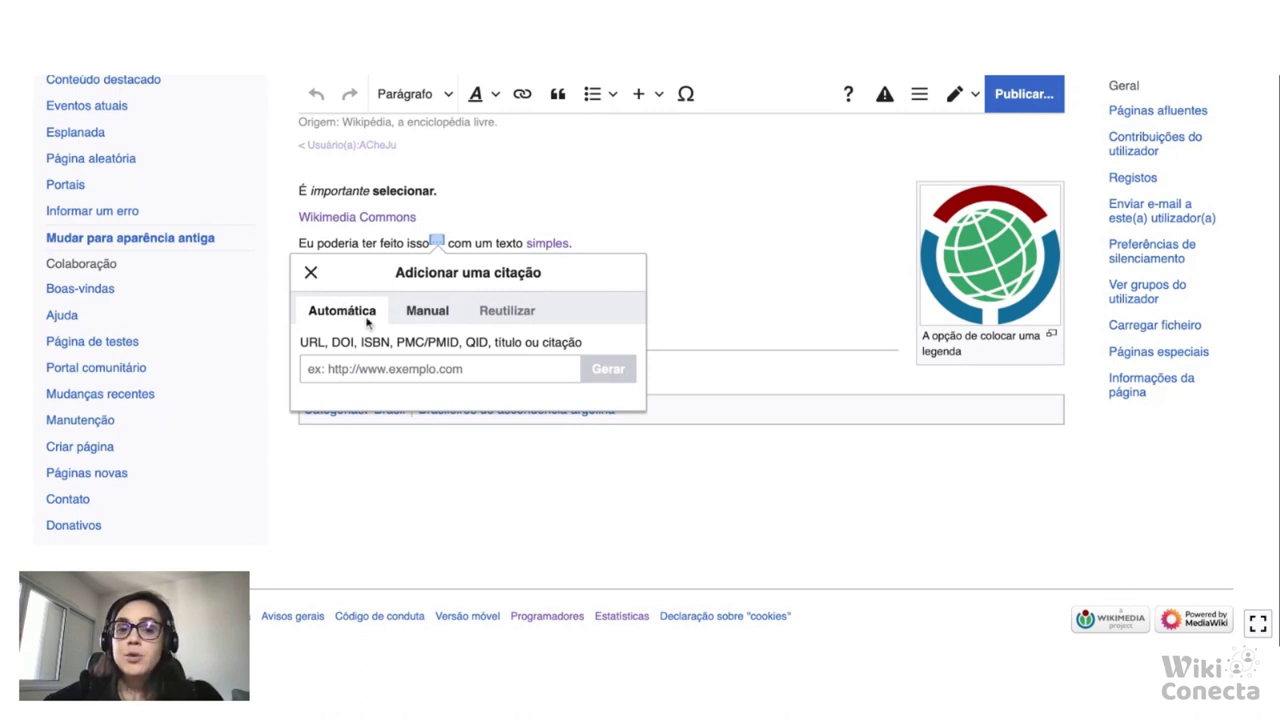
drag(302, 344, 312, 344)
click(310, 345)
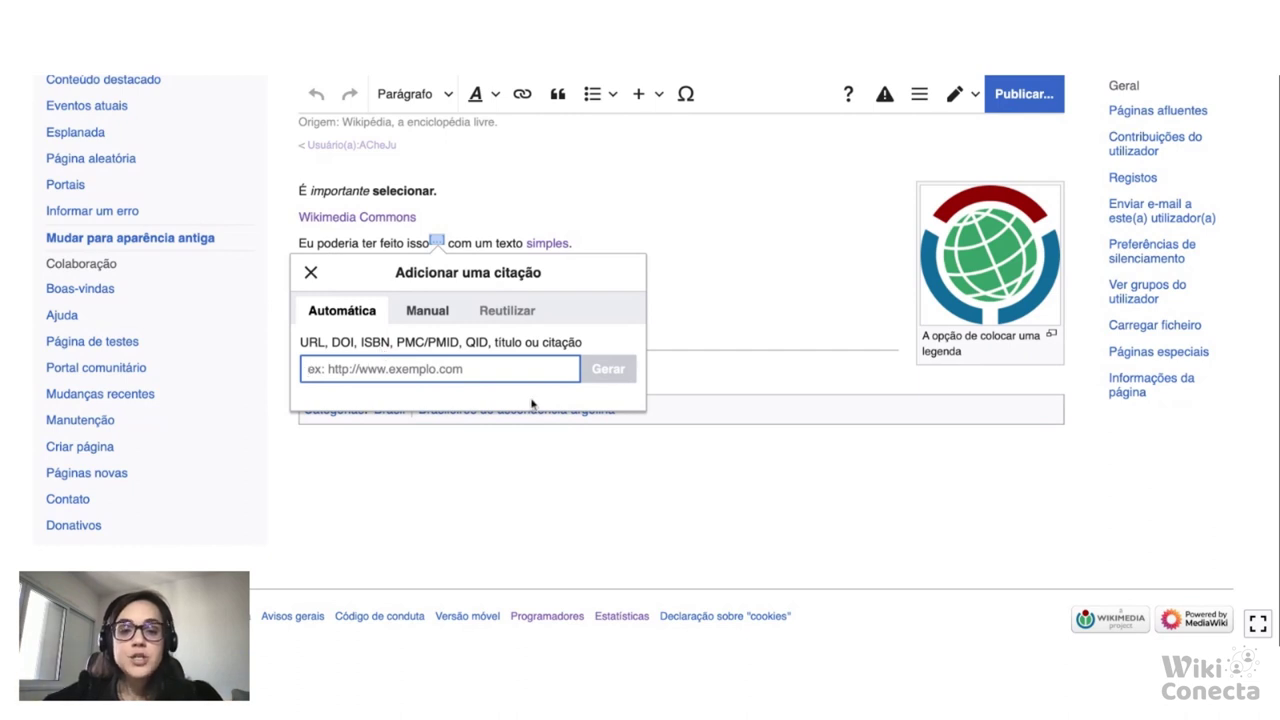
drag(478, 345, 467, 344)
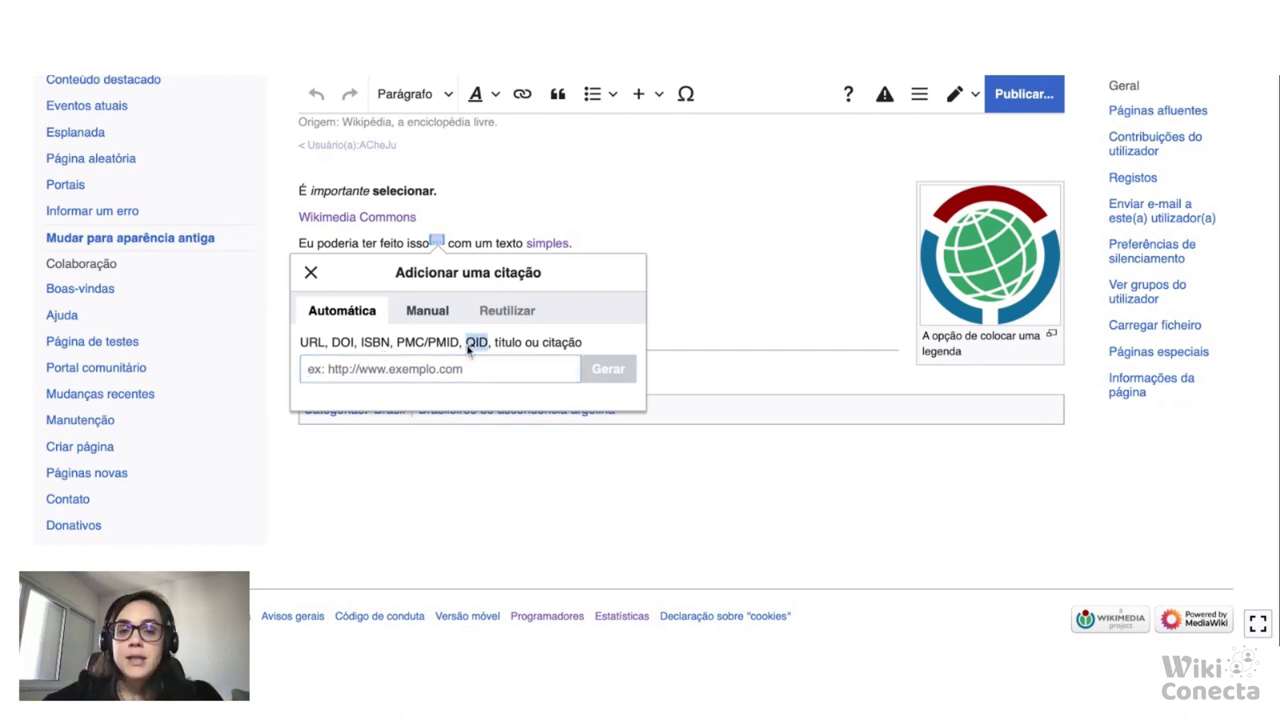
double_click(481, 349)
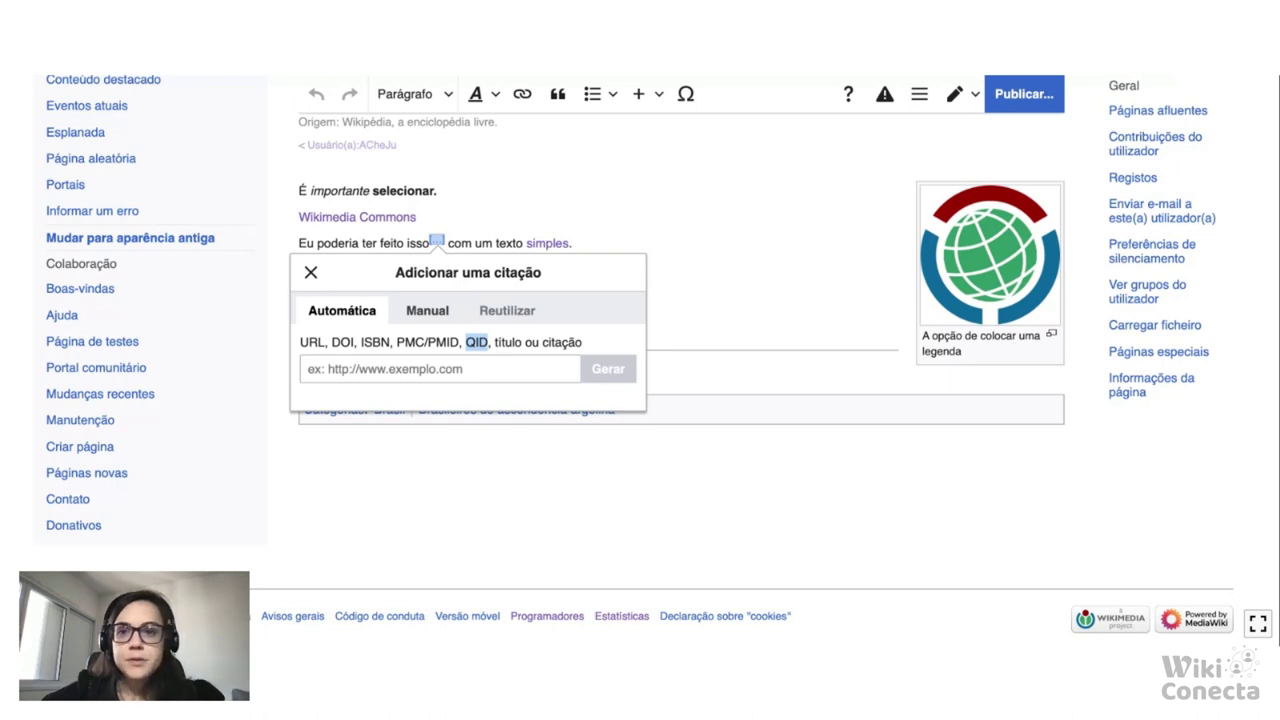
click(468, 372)
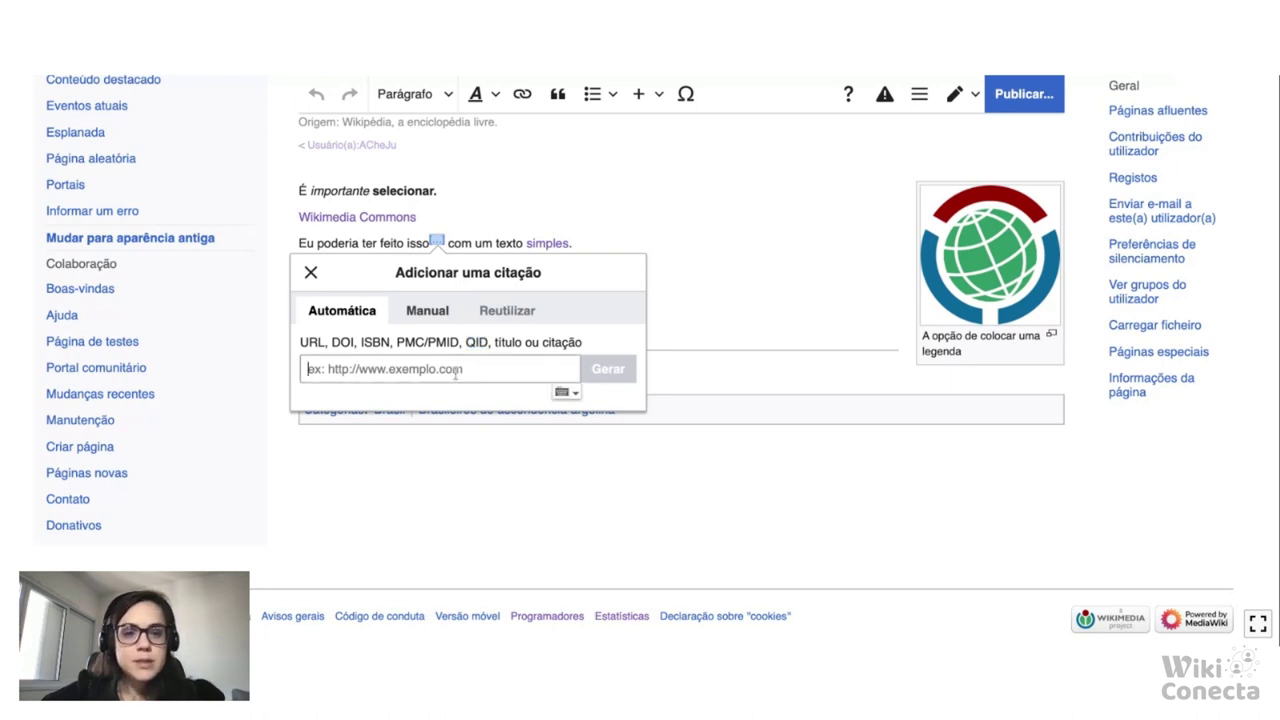
key(ctrl+v)
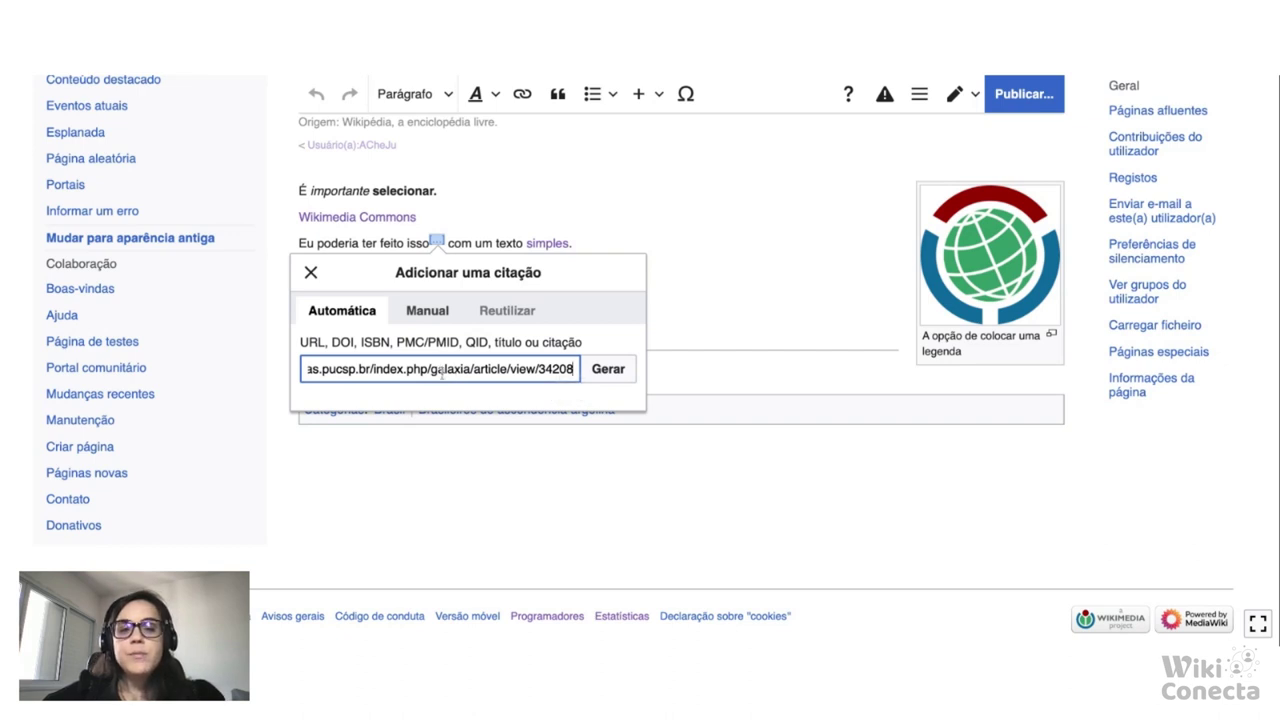
click(620, 382)
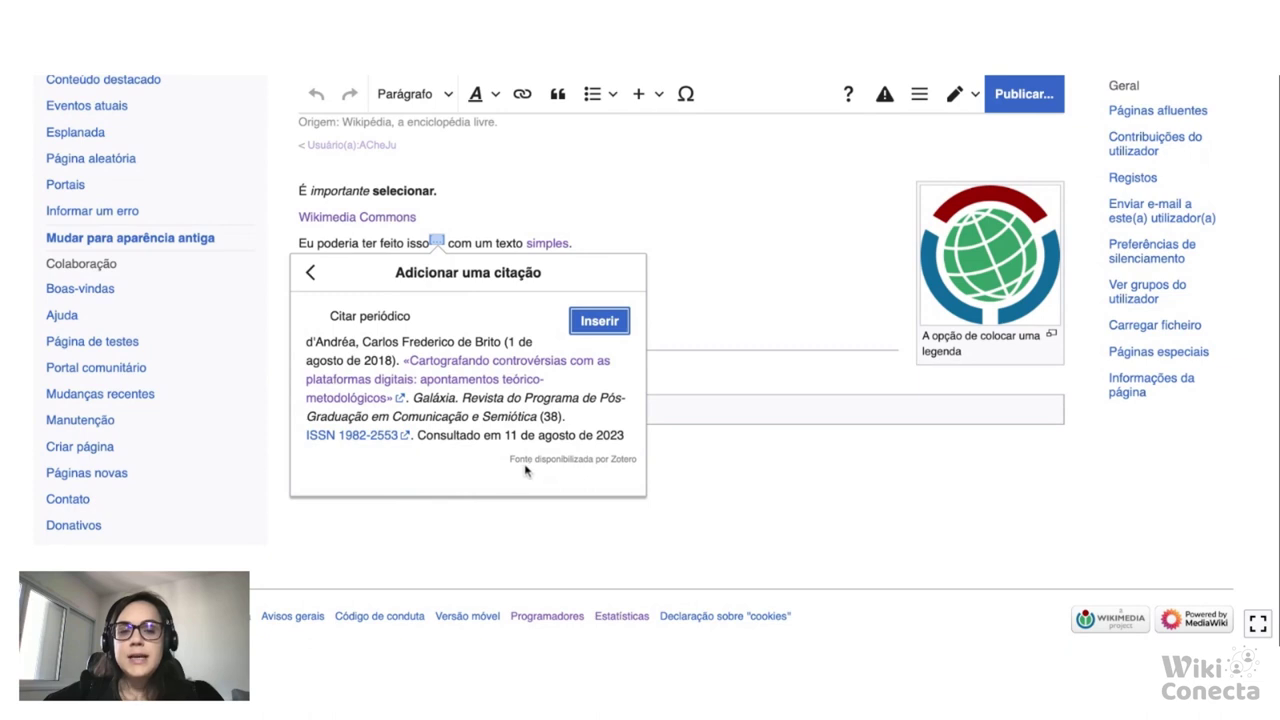
click(310, 272)
key(BackSpace)
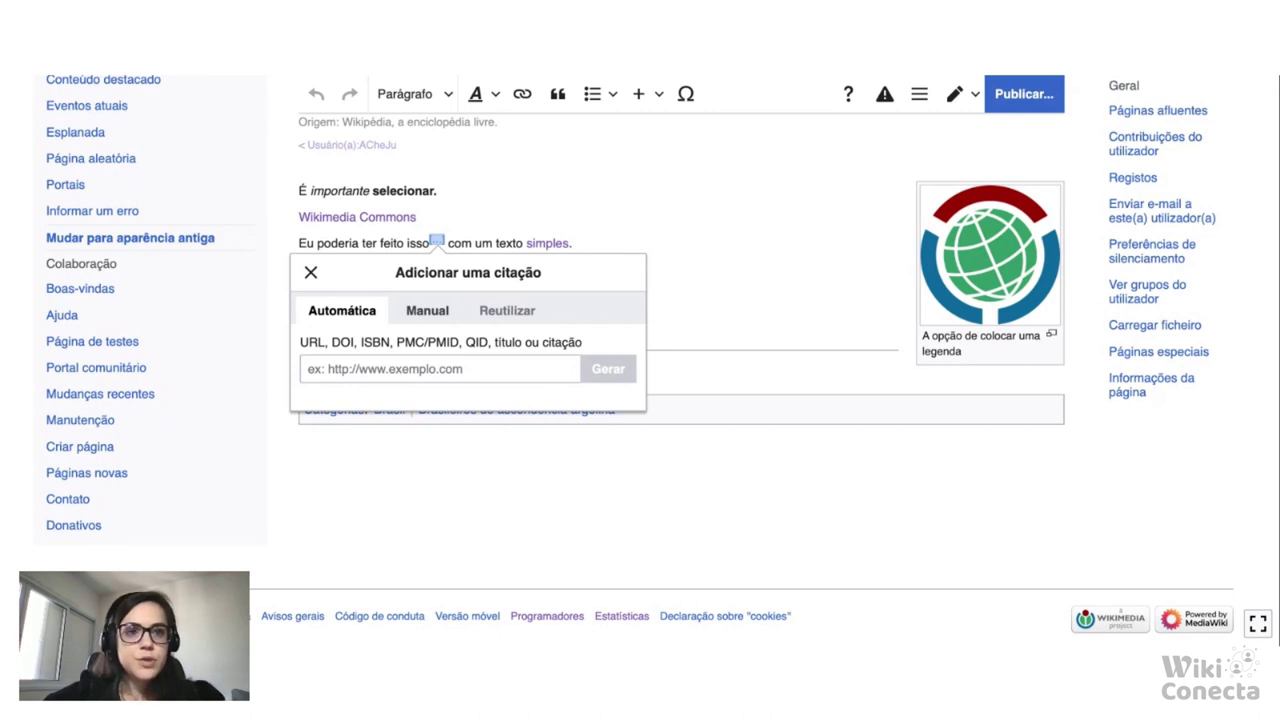
click(560, 370)
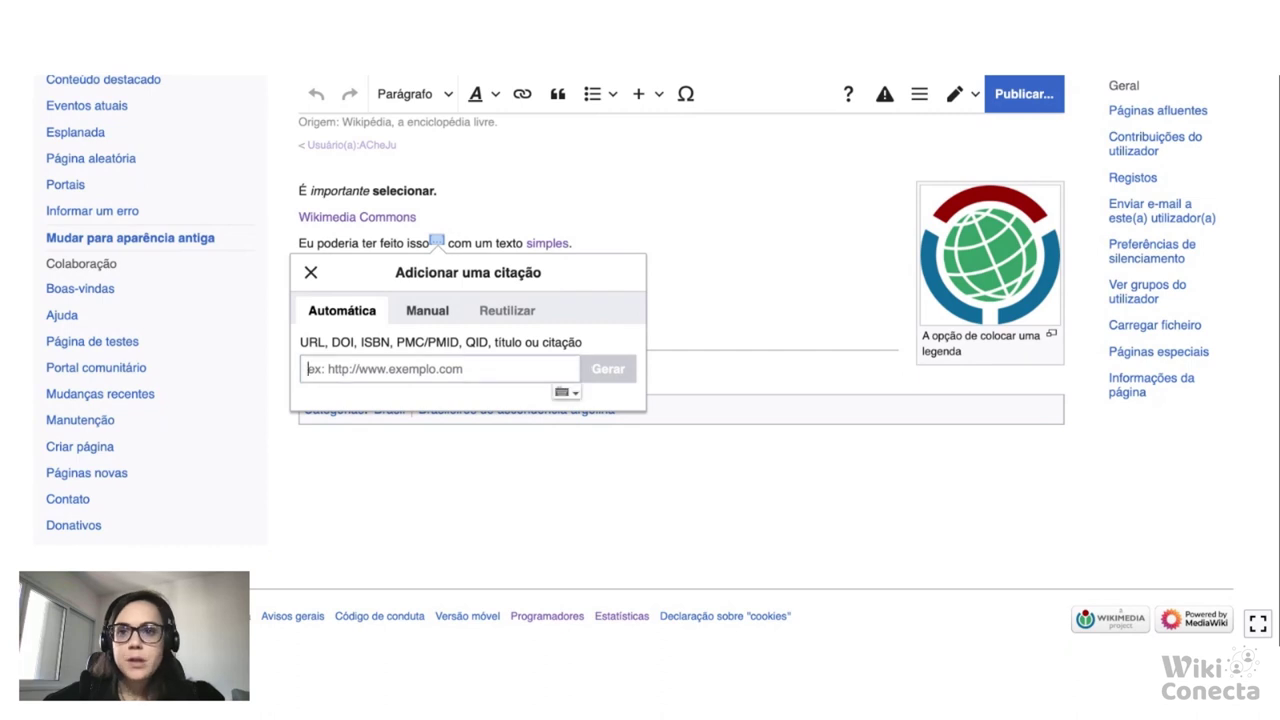
key(ctrl+v)
click(618, 371)
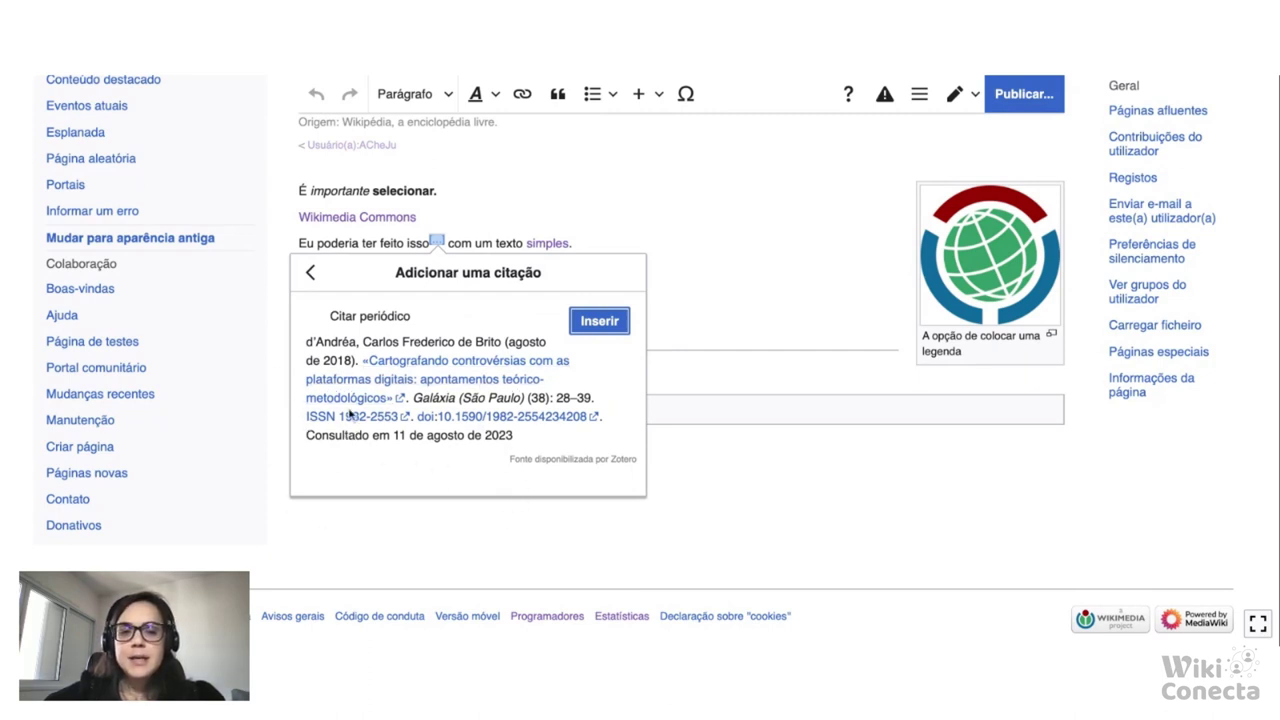
Generate the automatic citation from the QID Q121359924 instead and insert it after "isso" in the last paragraph
click(310, 272)
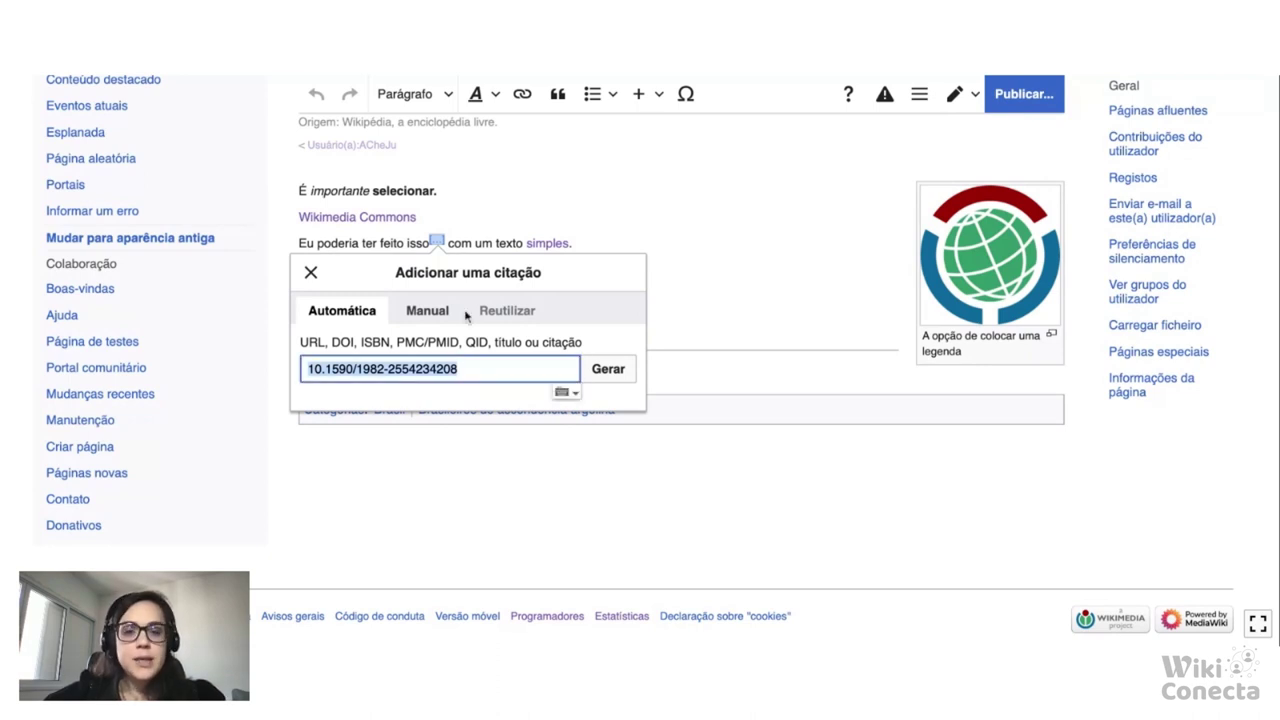
key(BackSpace)
text(Q121359924)
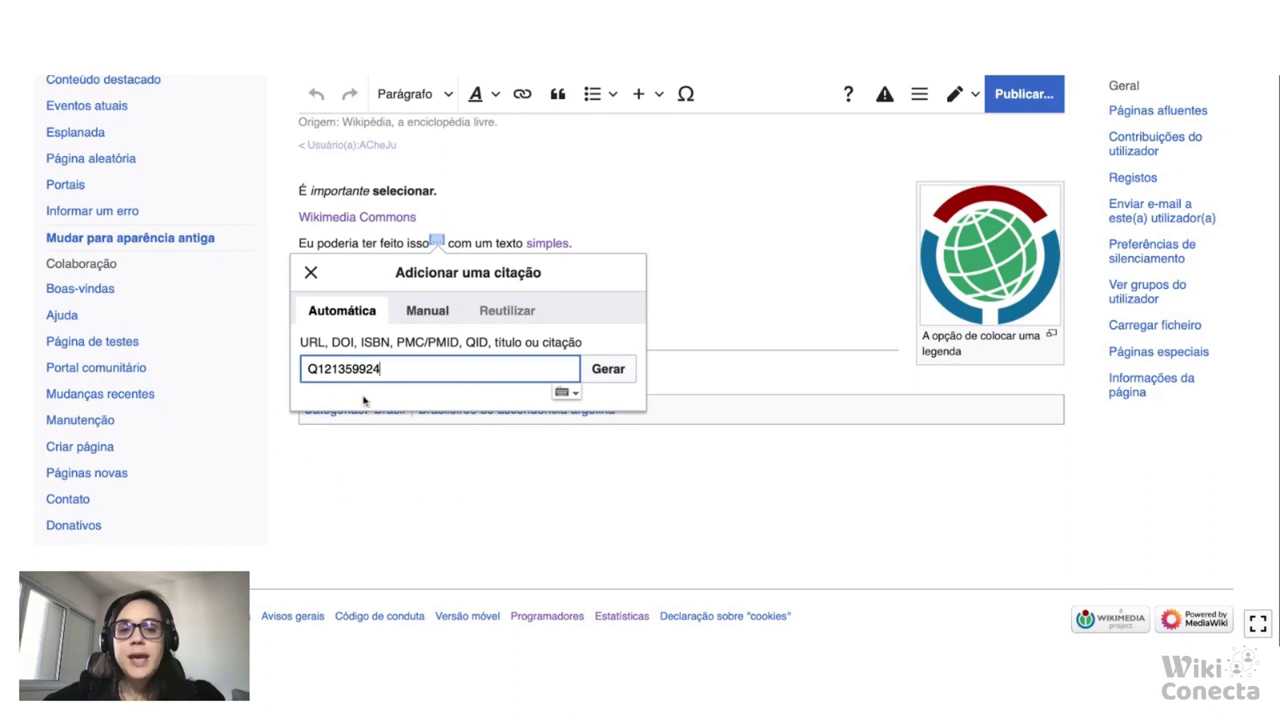
click(608, 370)
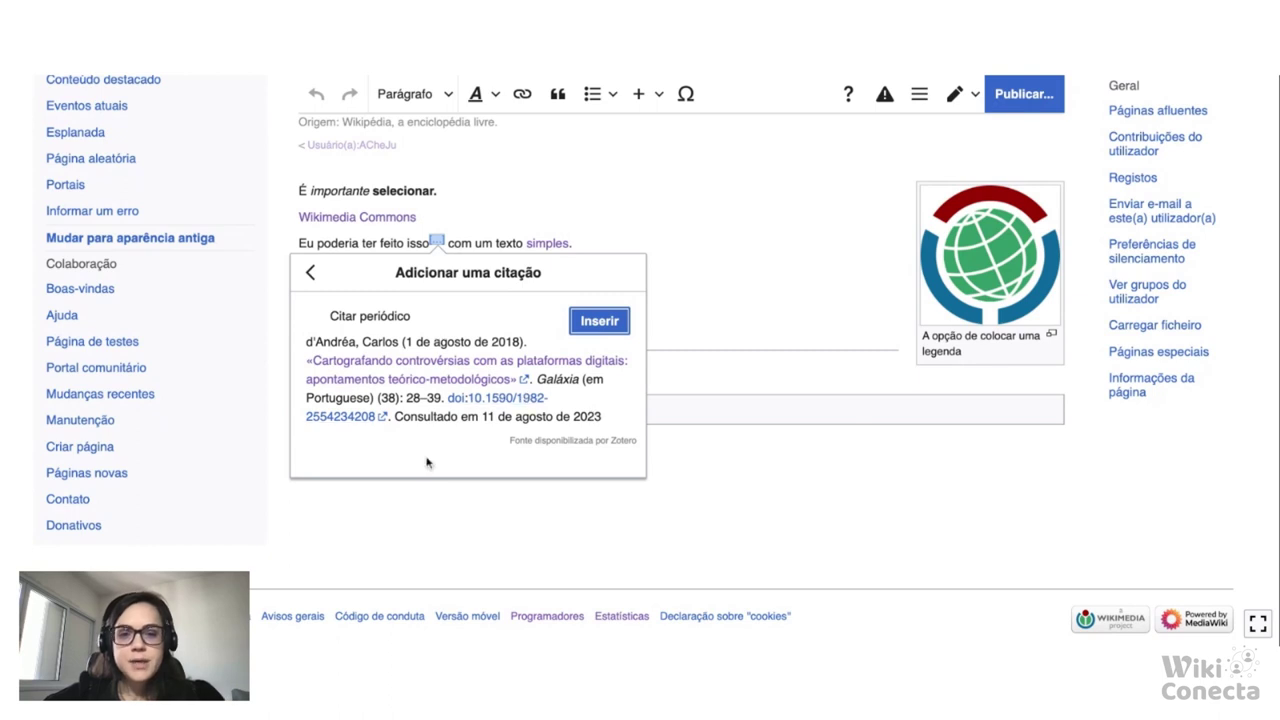
click(599, 321)
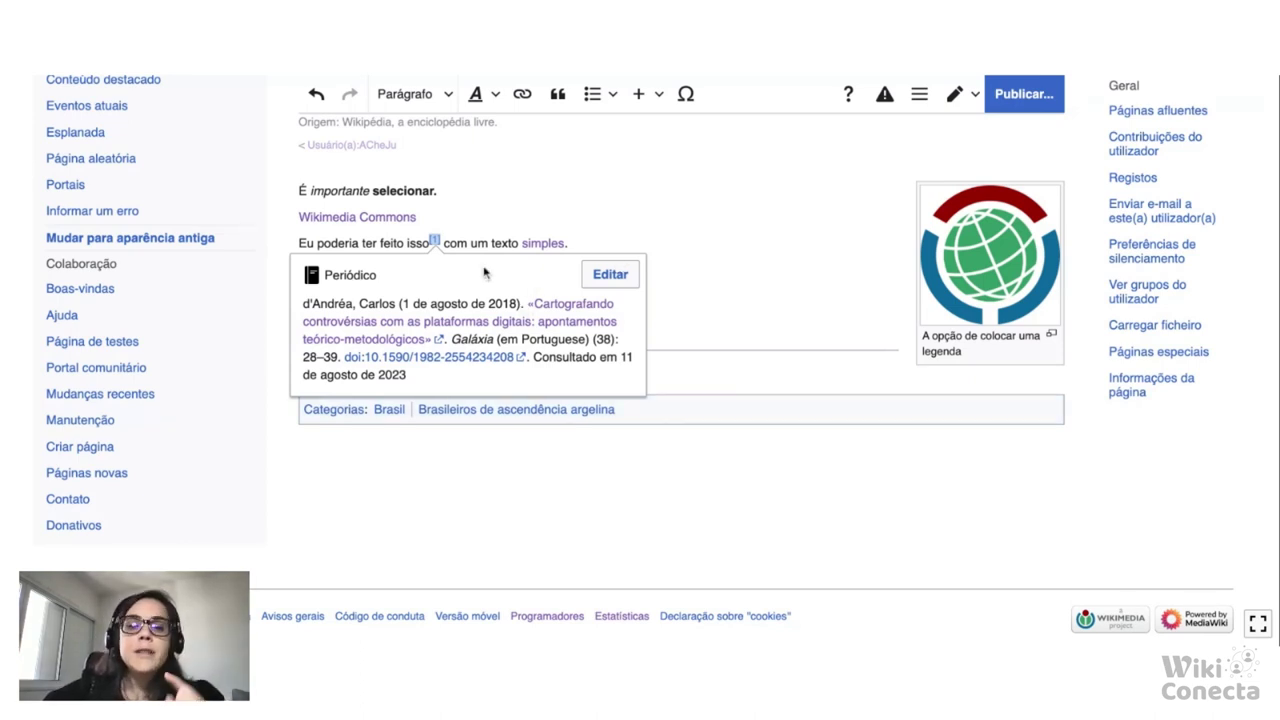
click(587, 242)
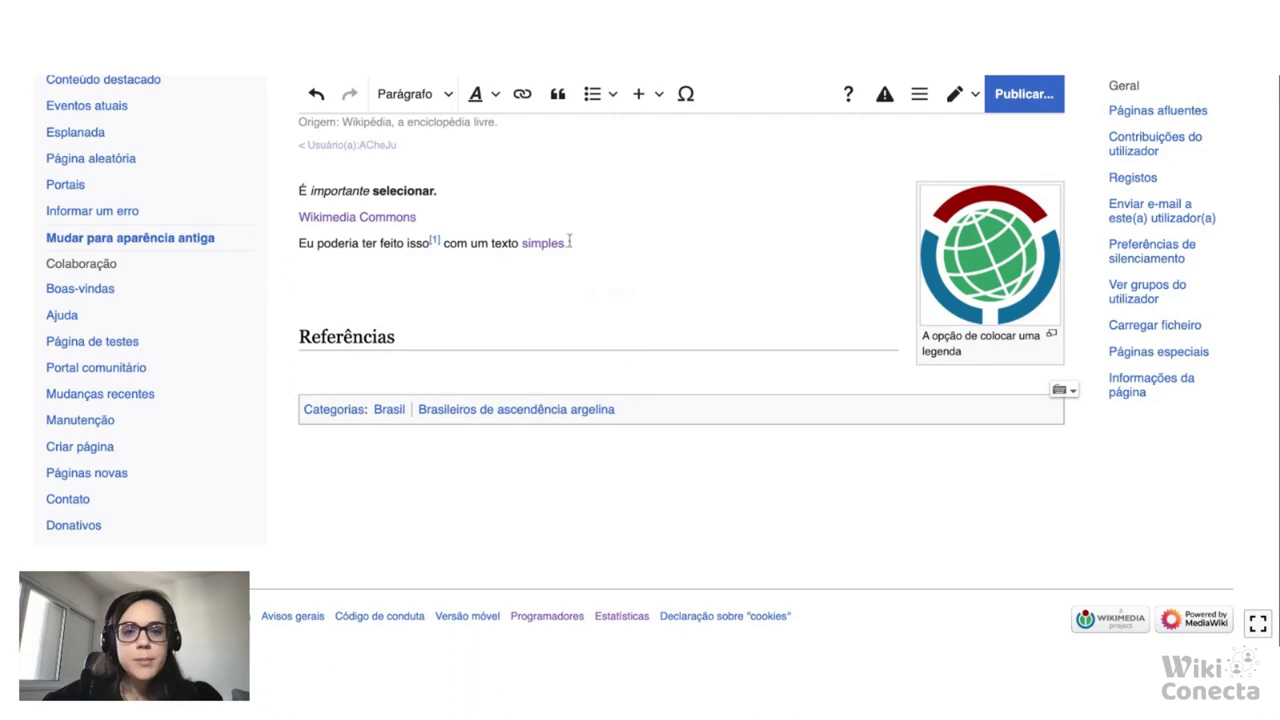
Edit the journal citation after "isso", set its Página field to 29, and apply the changes
click(434, 243)
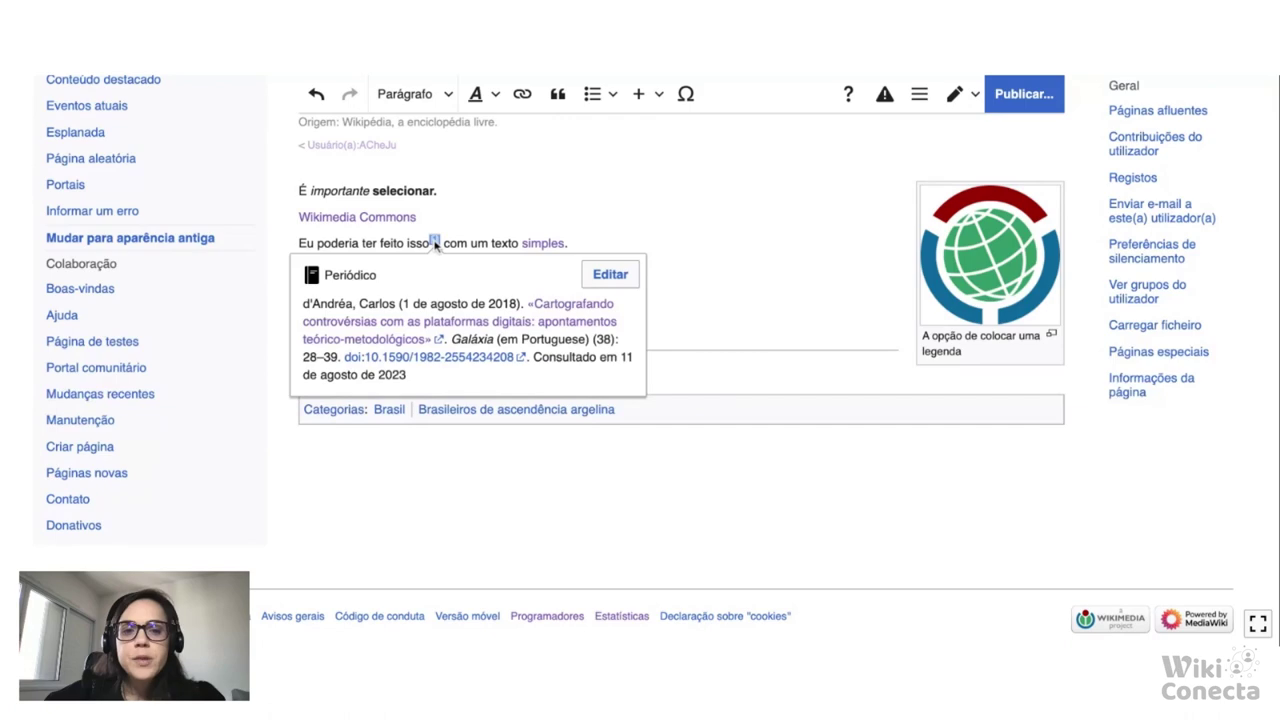
click(618, 278)
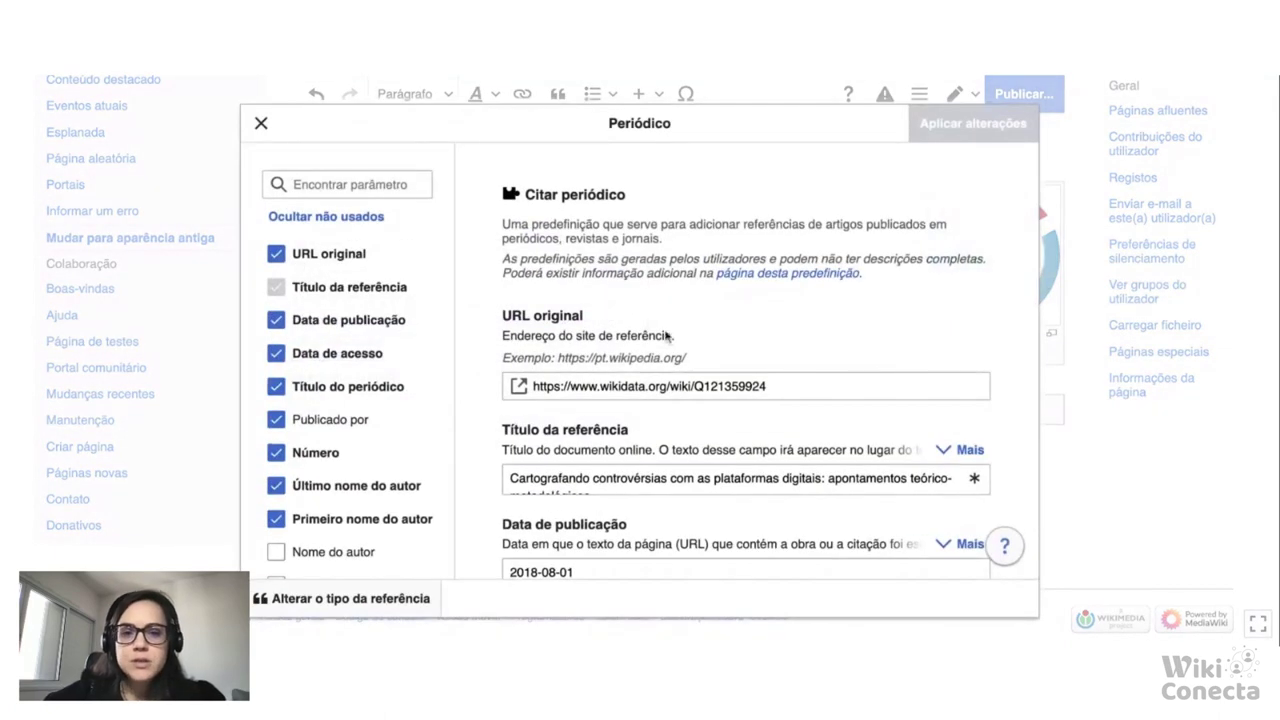
scroll(690, 378, down, 3)
scroll(690, 378, down, 4)
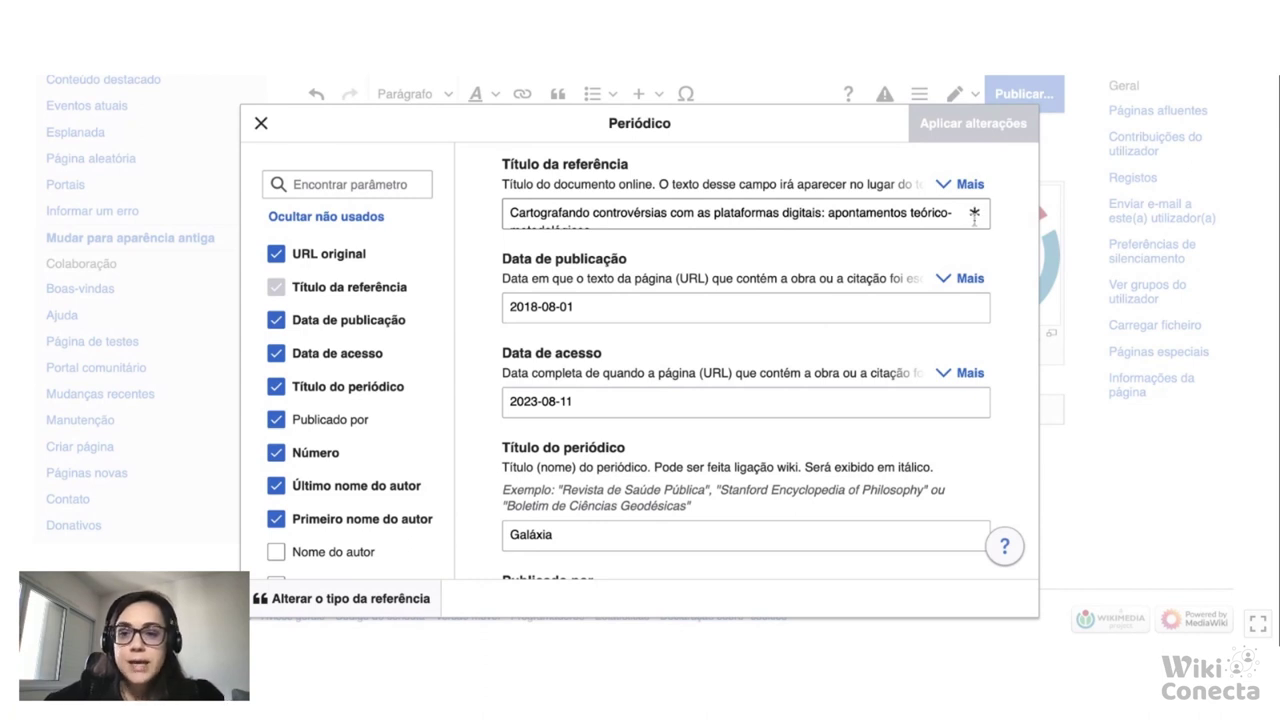
scroll(974, 213, down, 4)
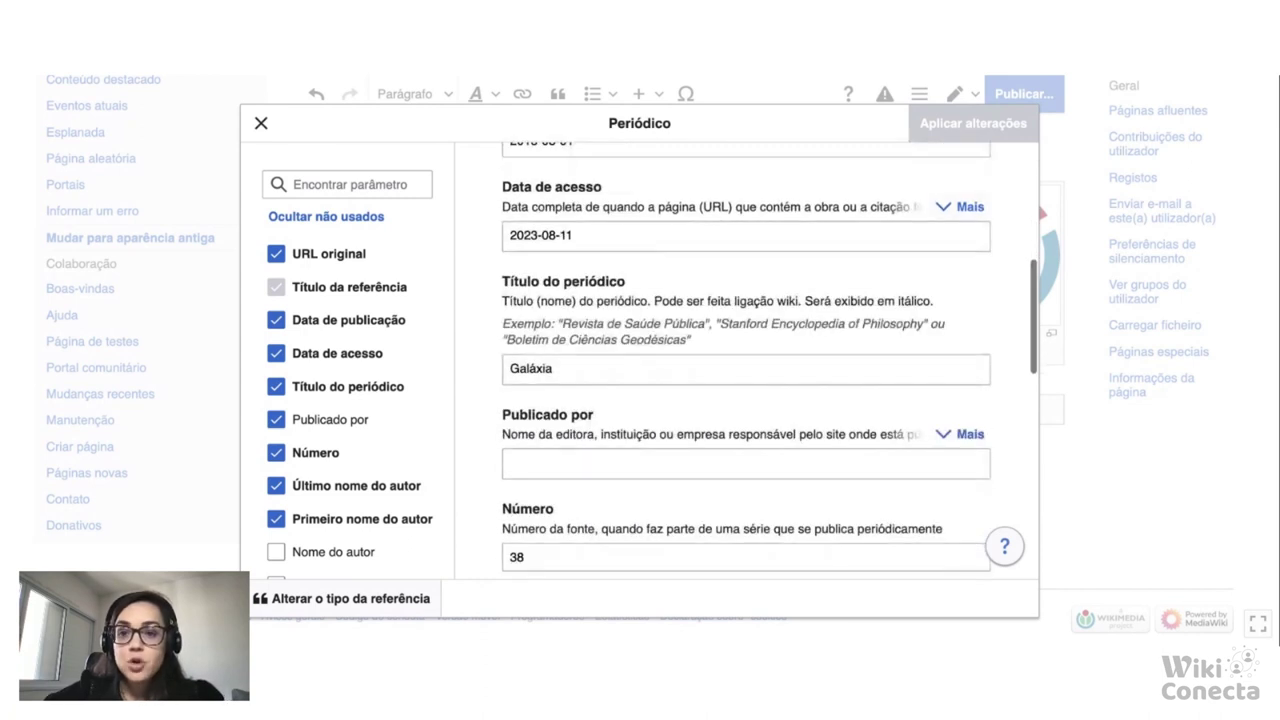
scroll(769, 361, down, 4)
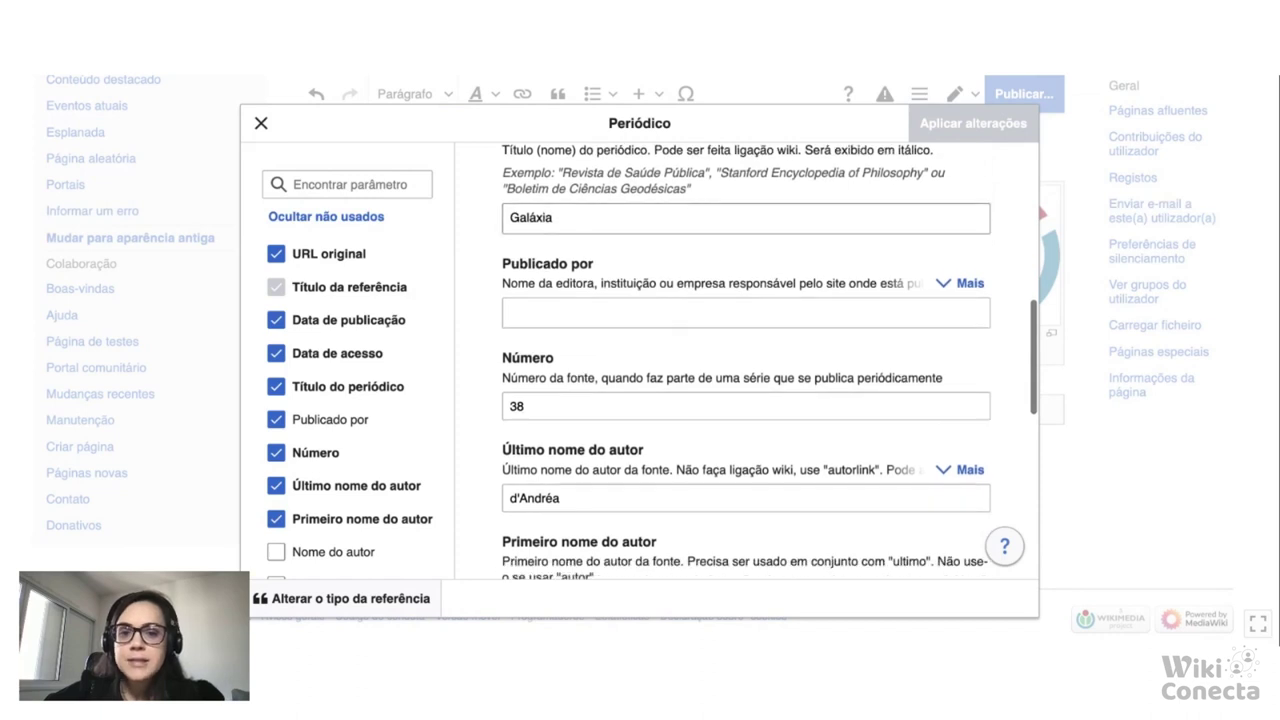
scroll(745, 360, down, 6)
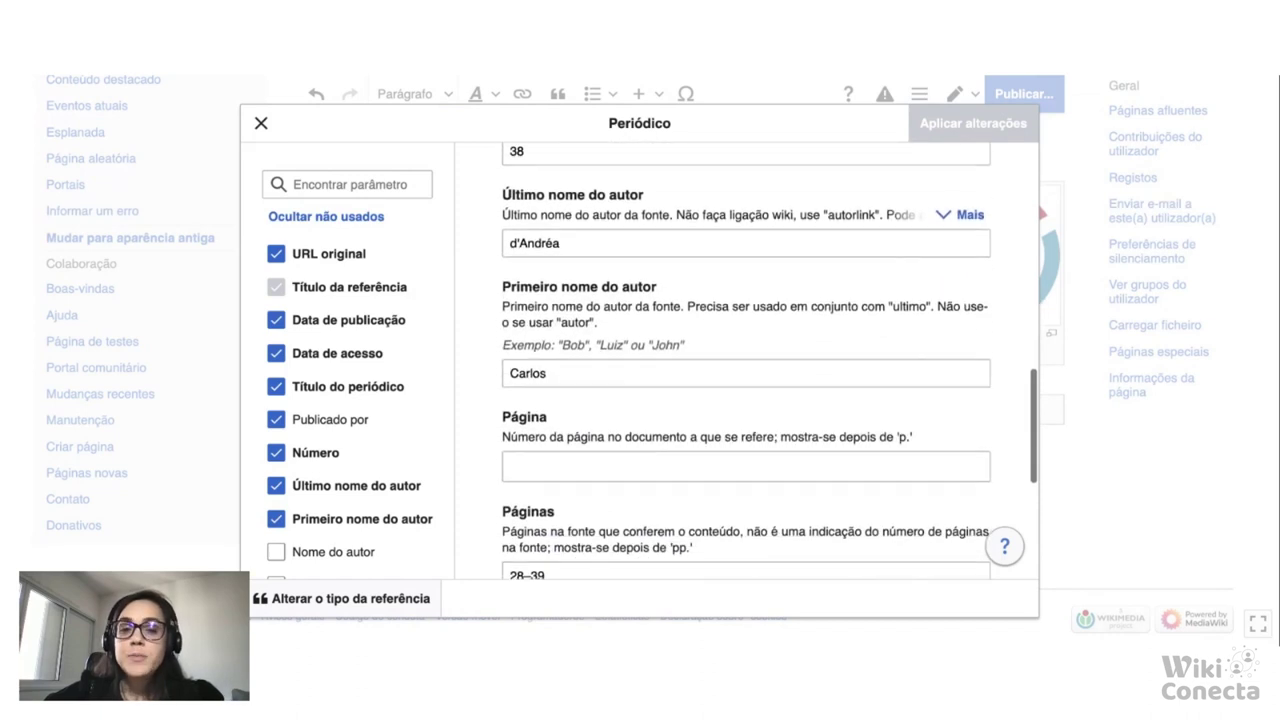
scroll(760, 340, down, 3)
click(759, 337)
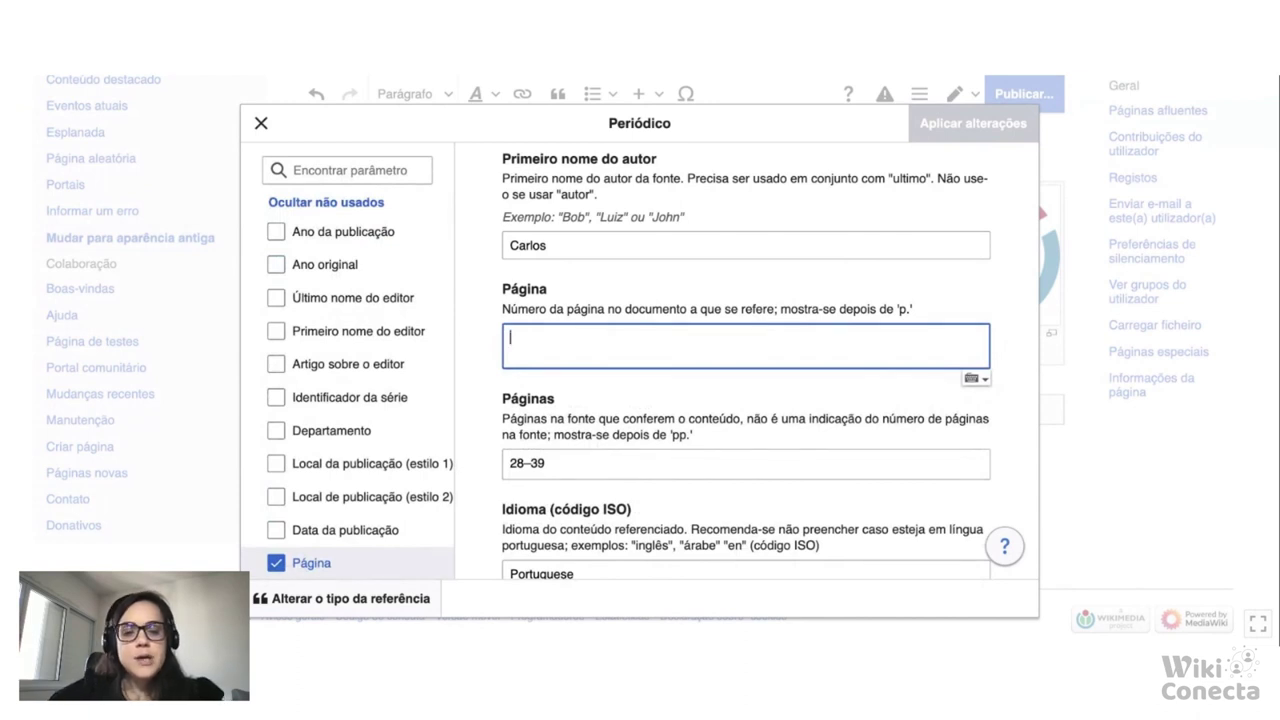
text(29)
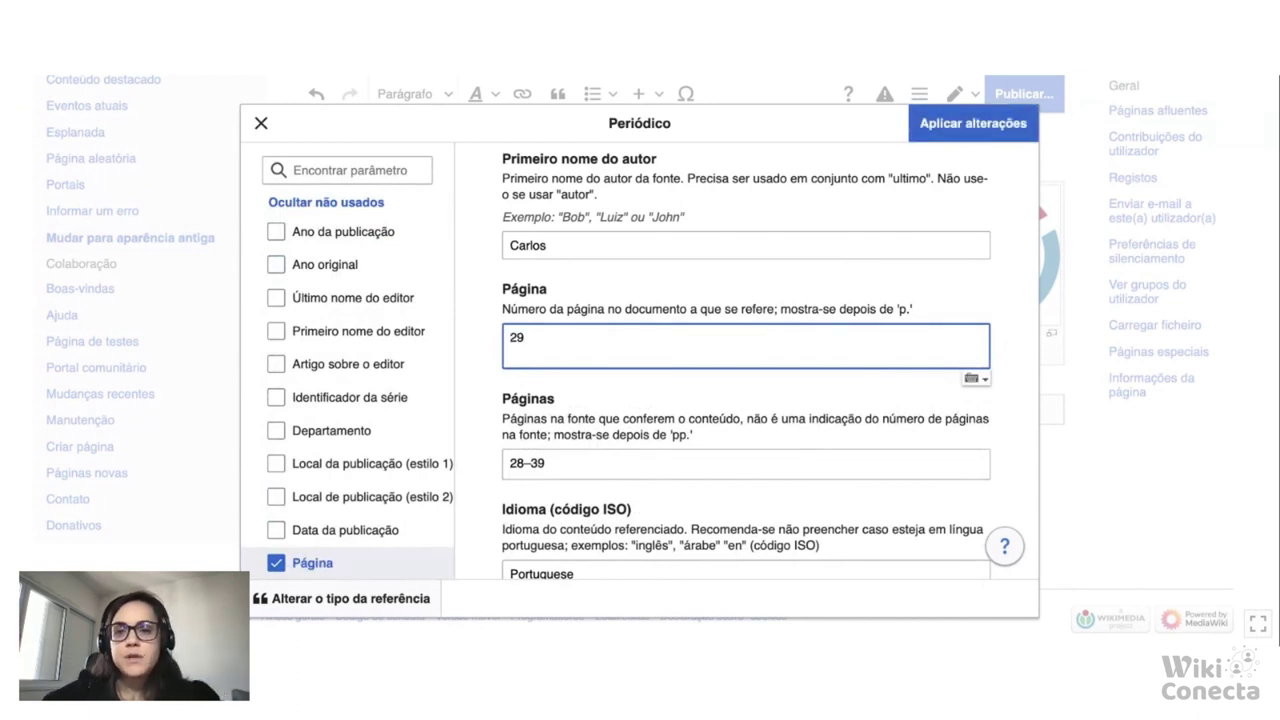
click(945, 138)
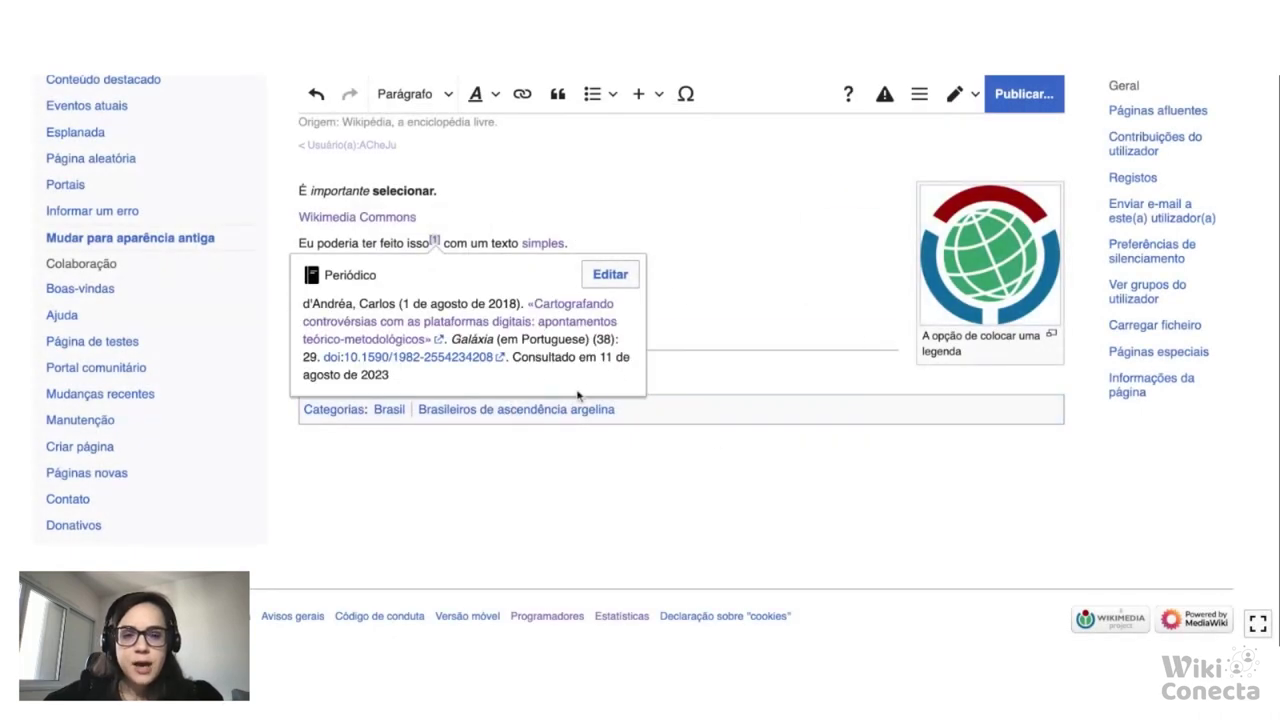
click(670, 279)
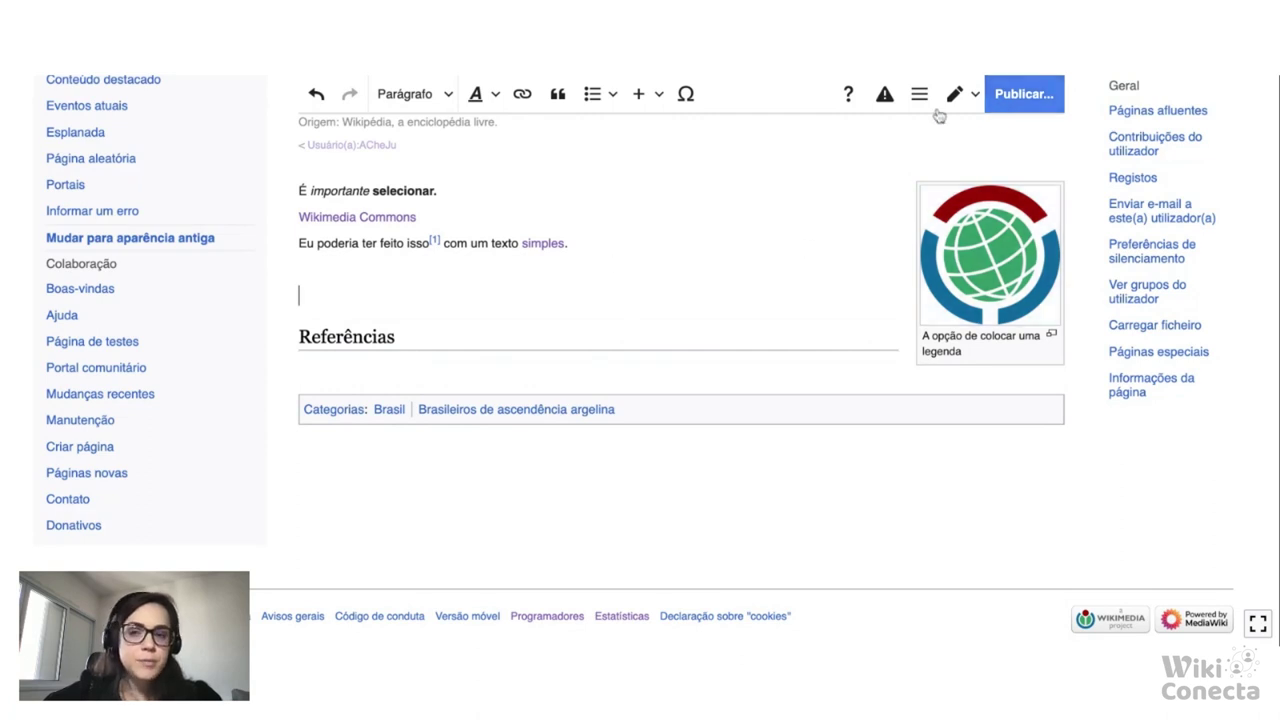
Insert an automatic citation after "texto" from the DOI 10.15448/1980-3729.2012.3.12893 and check the paragraph's two citation markers
scroll(838, 352, up, 3)
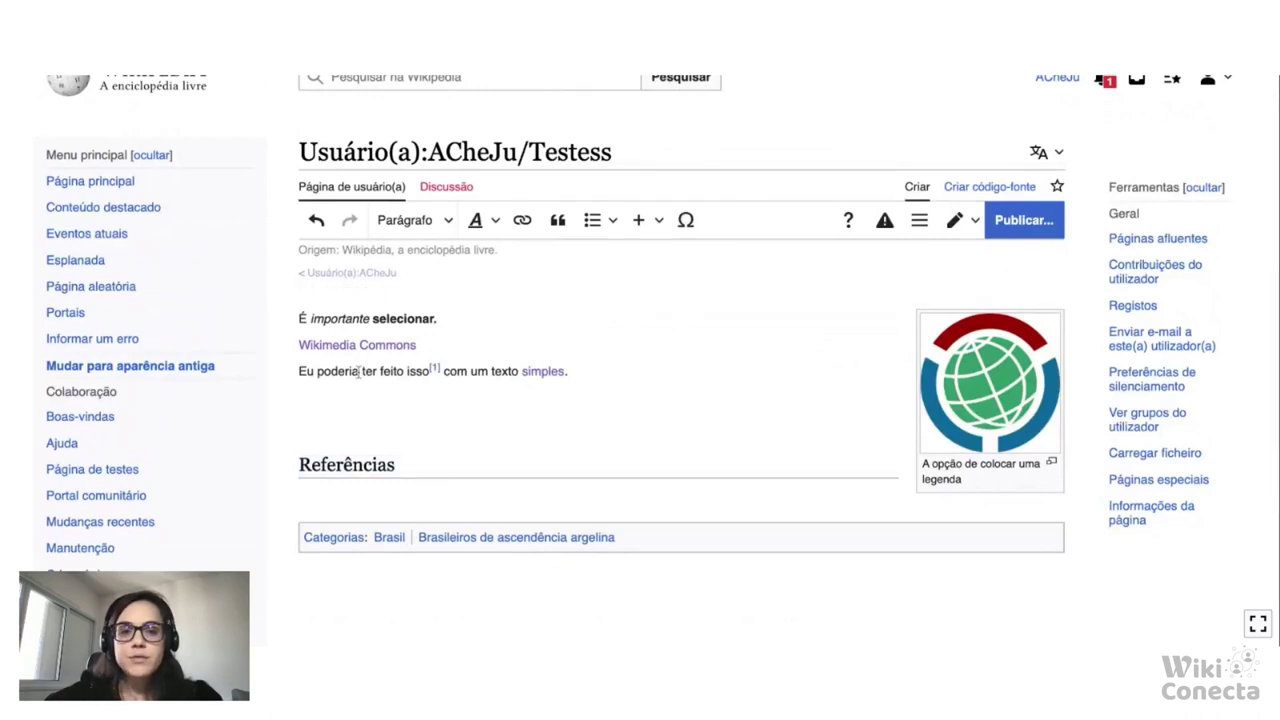
click(519, 371)
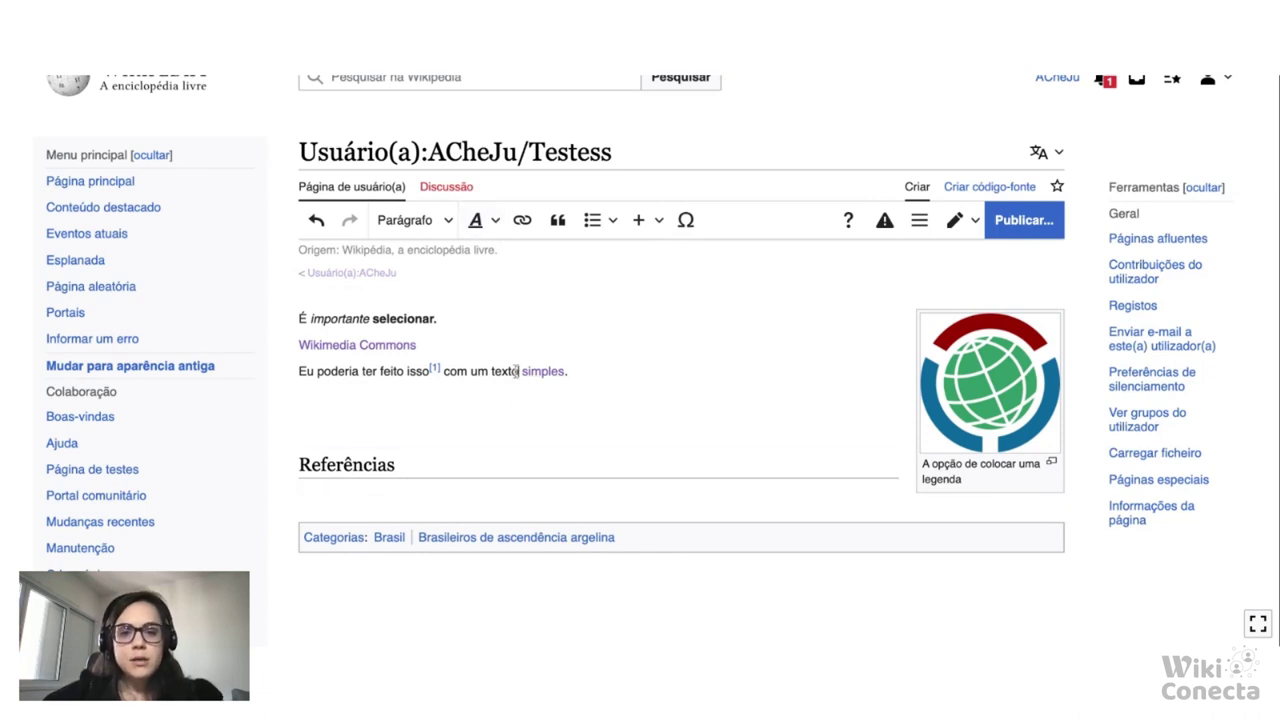
click(557, 221)
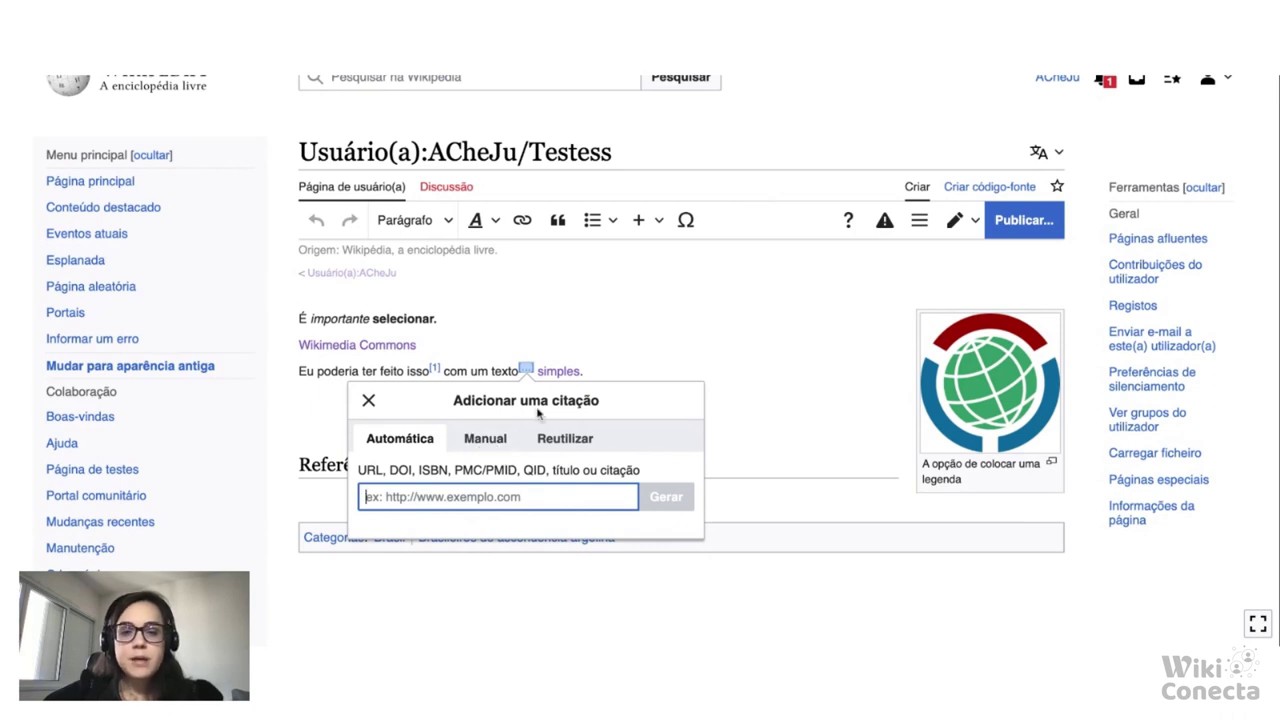
click(876, 76)
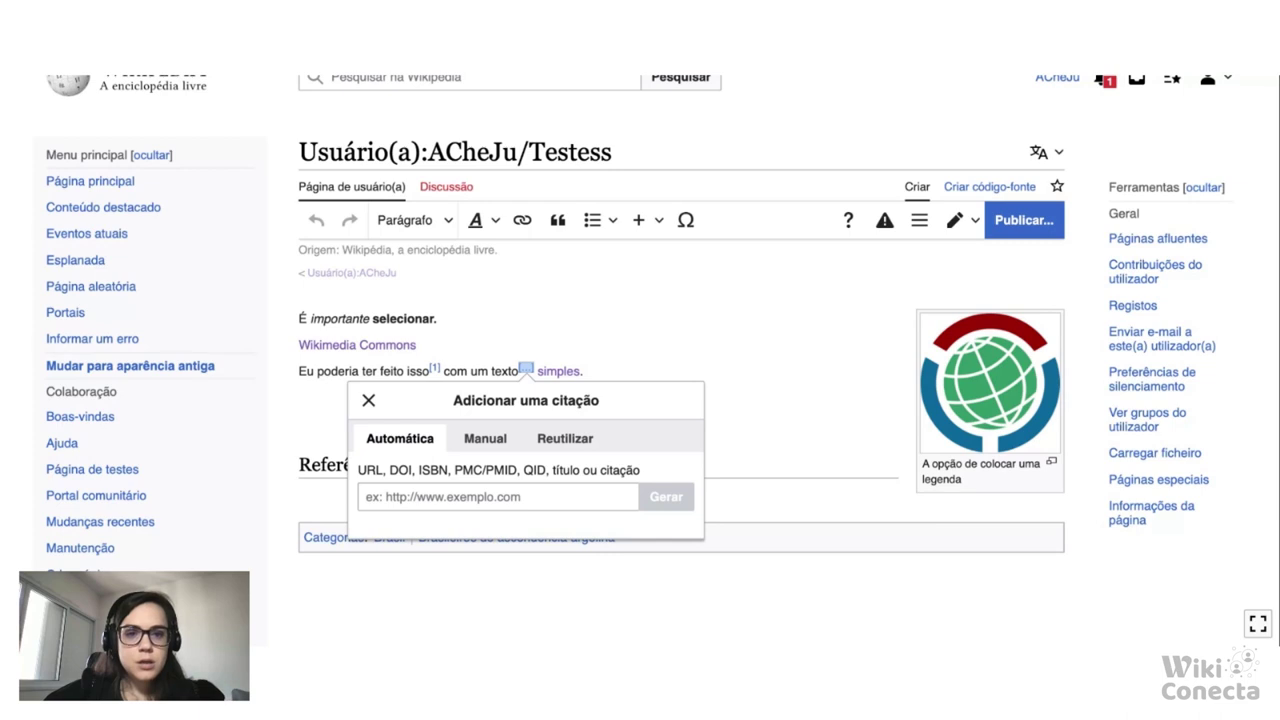
click(440, 496)
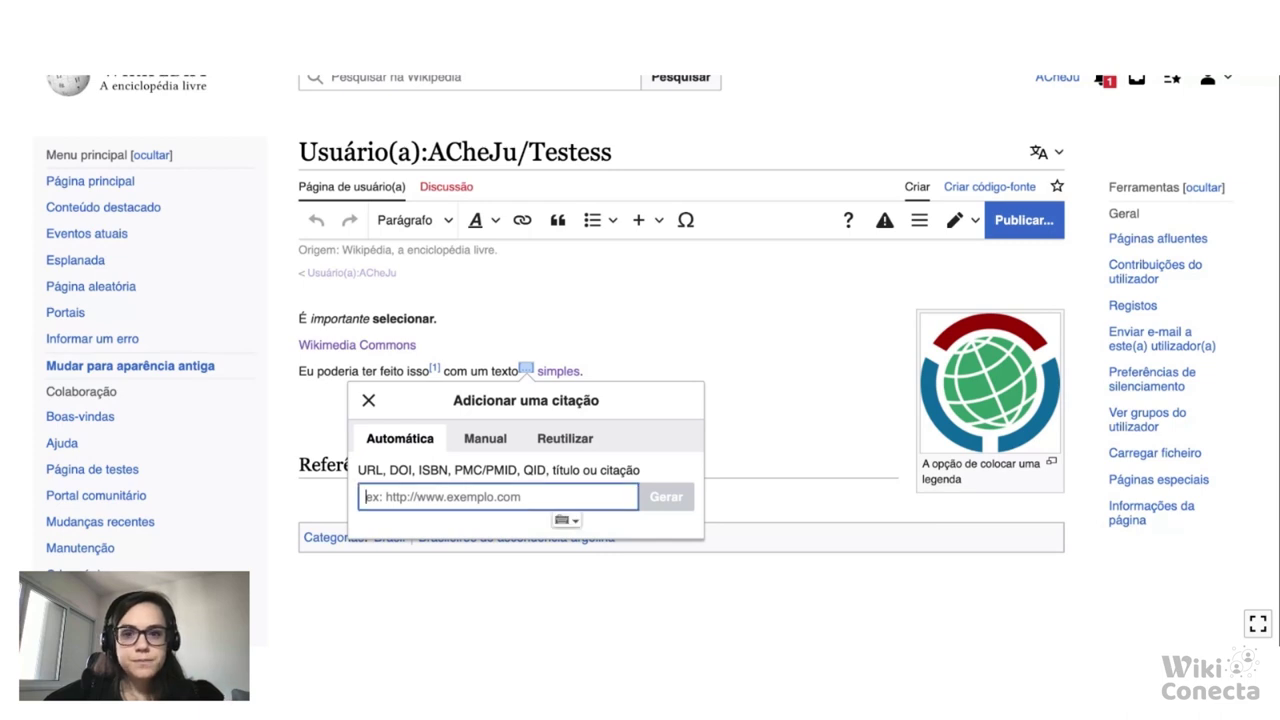
text(10.15448/1980-3729.2012.3.12893)
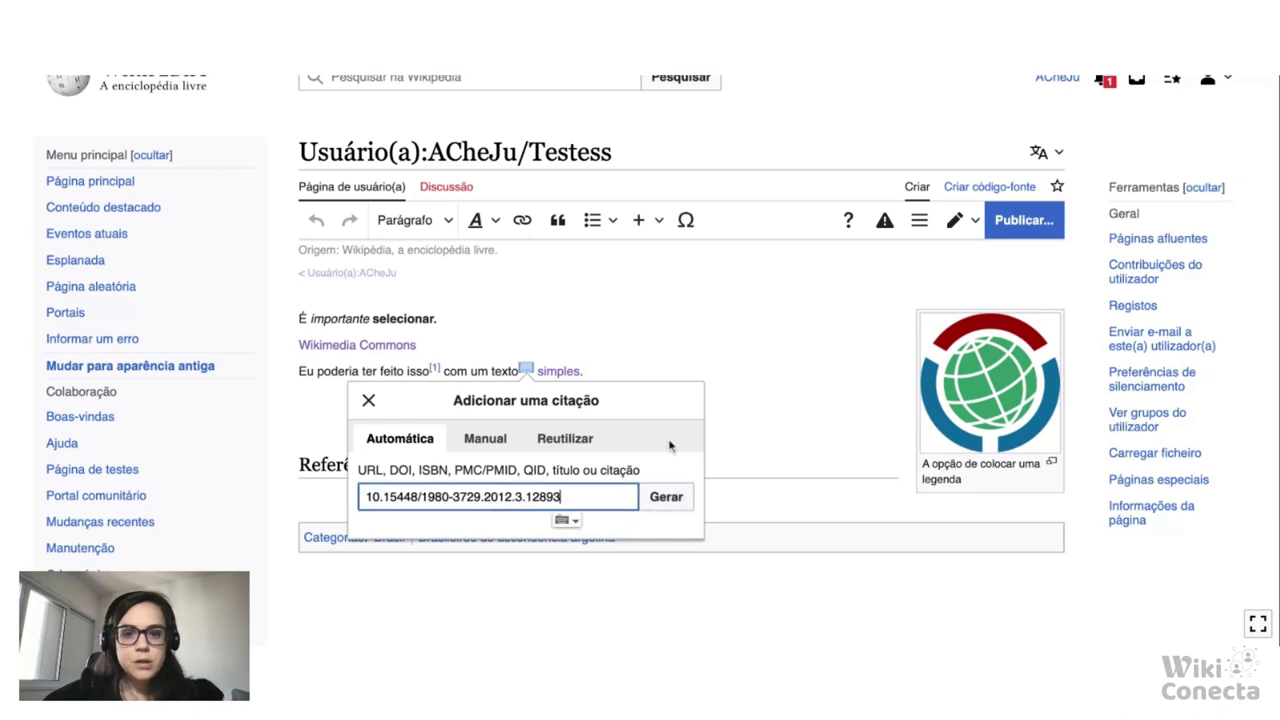
click(668, 507)
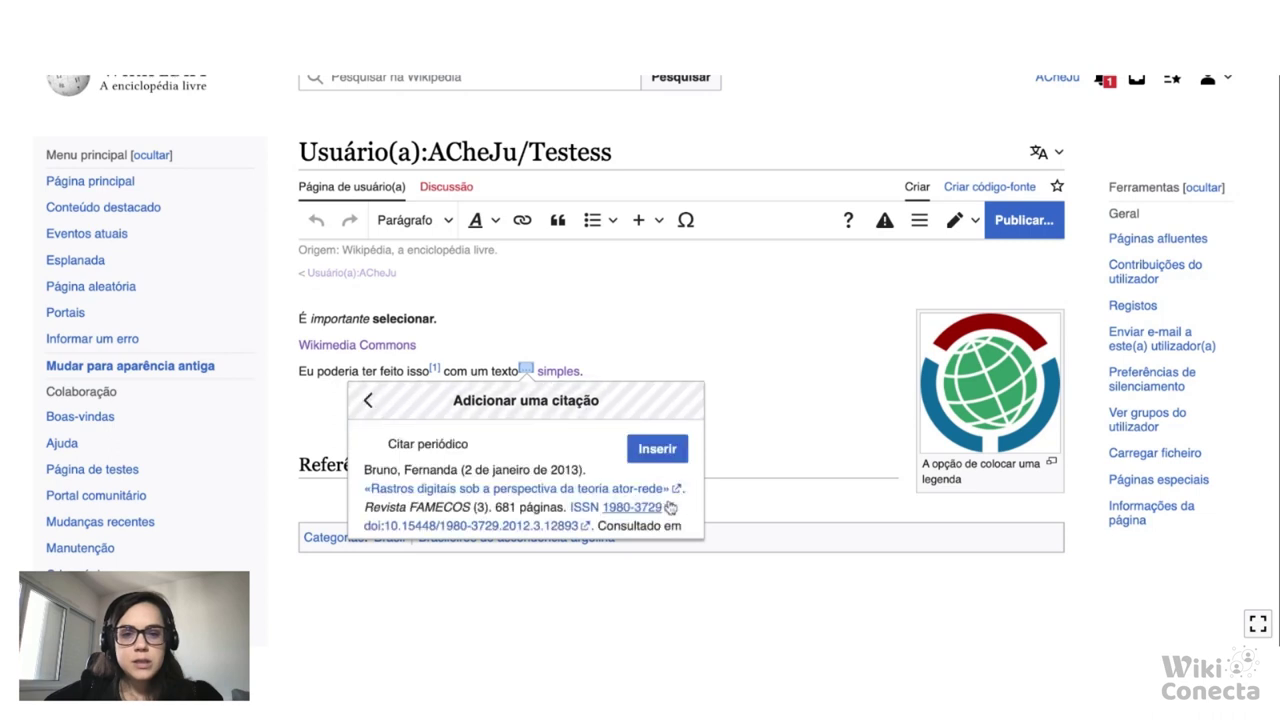
click(657, 449)
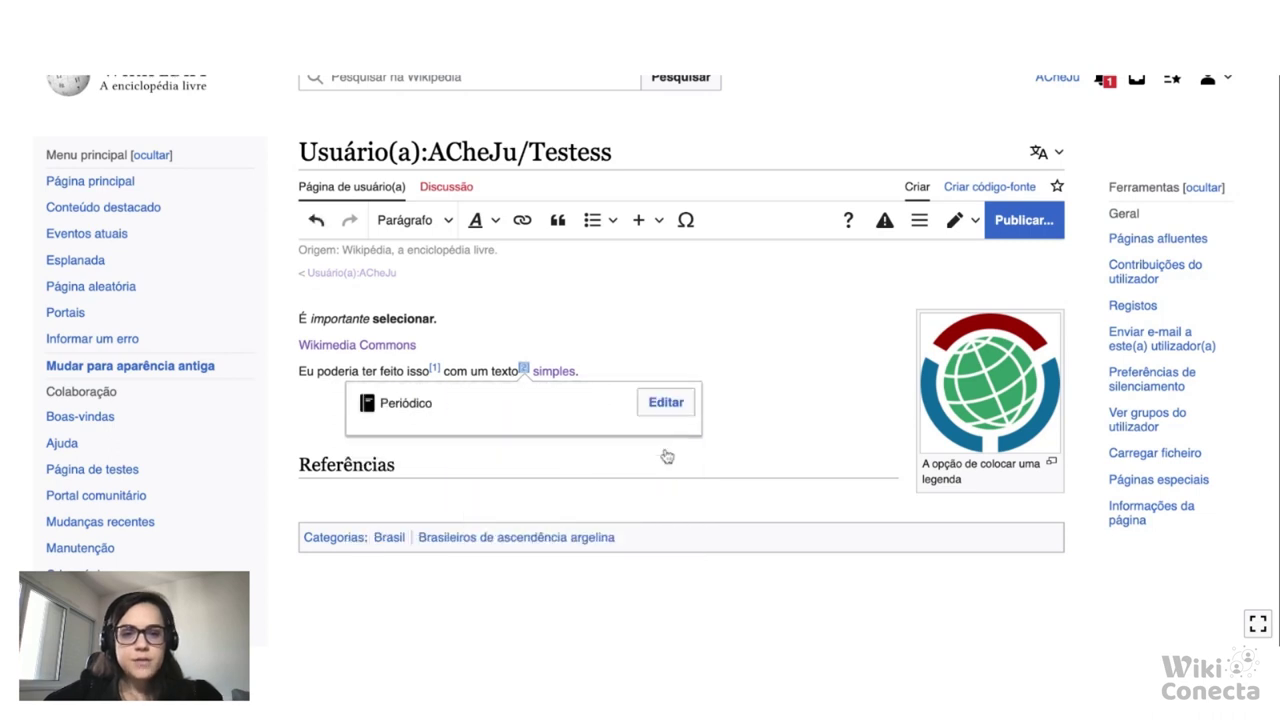
click(588, 371)
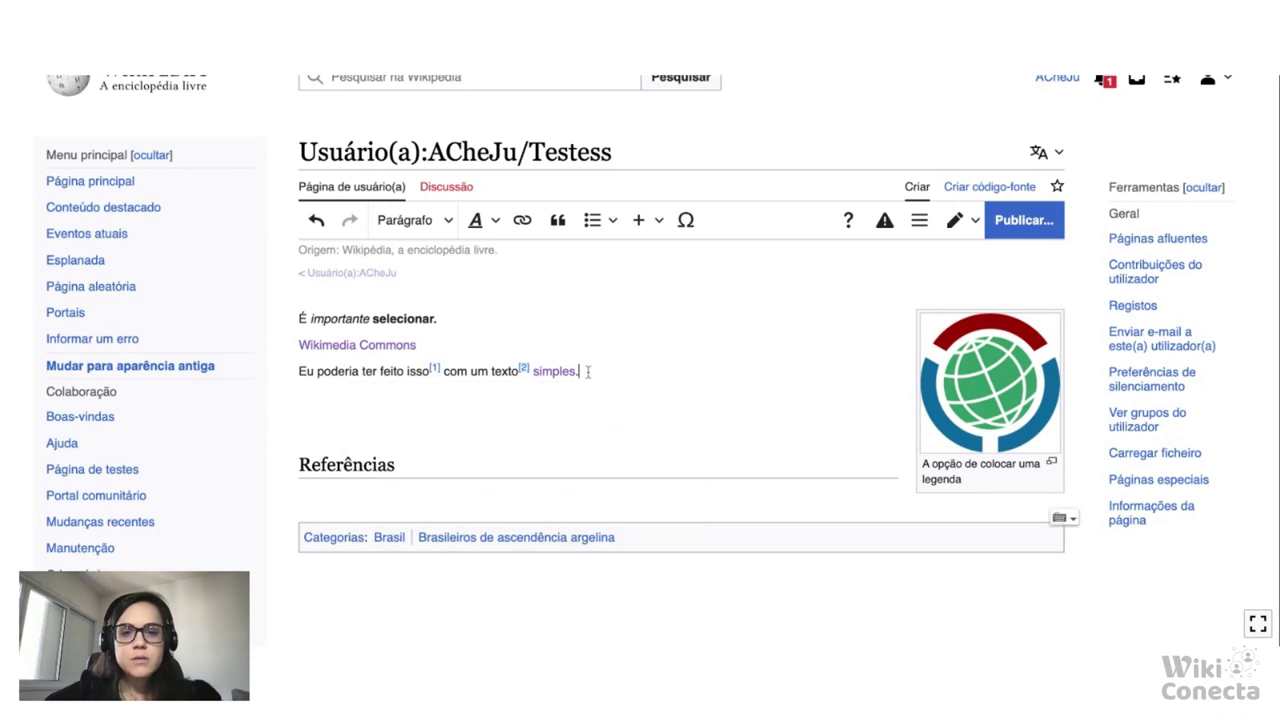
click(522, 370)
click(434, 370)
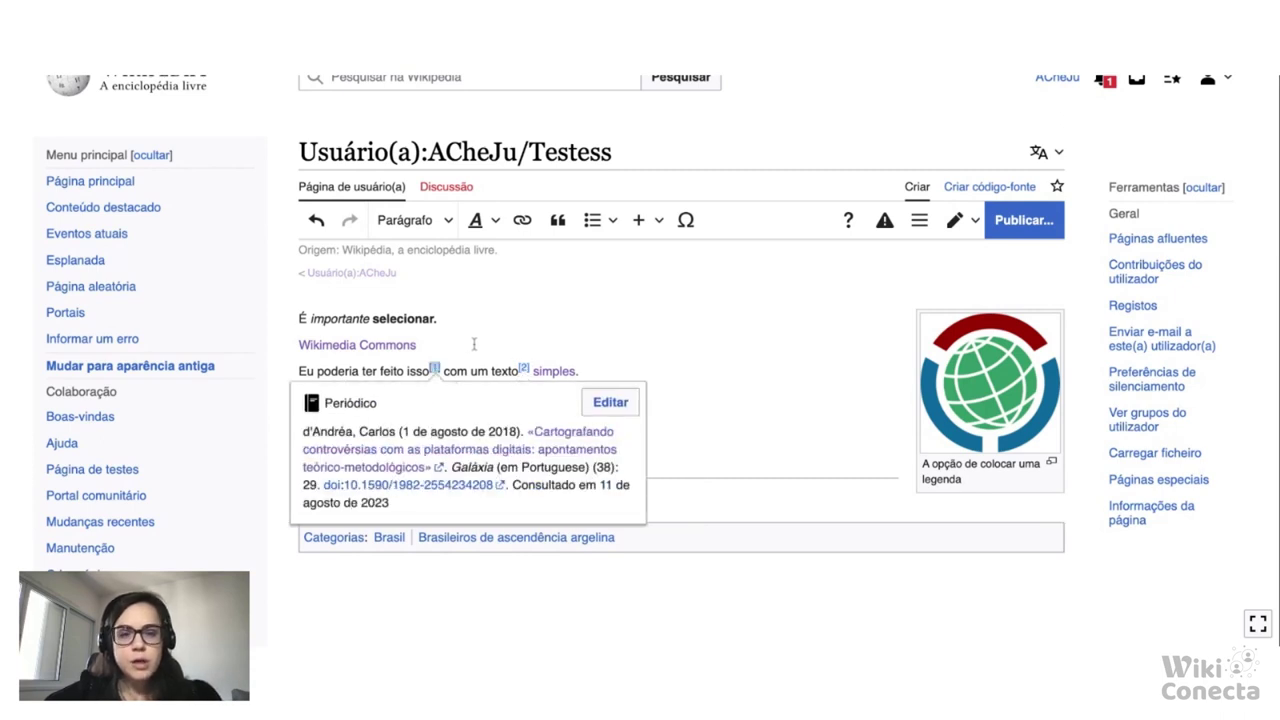
Examine the fields of a manual Site da Internet citation after "poderia", try adding the Publicado por field, and close the form without inserting
click(470, 372)
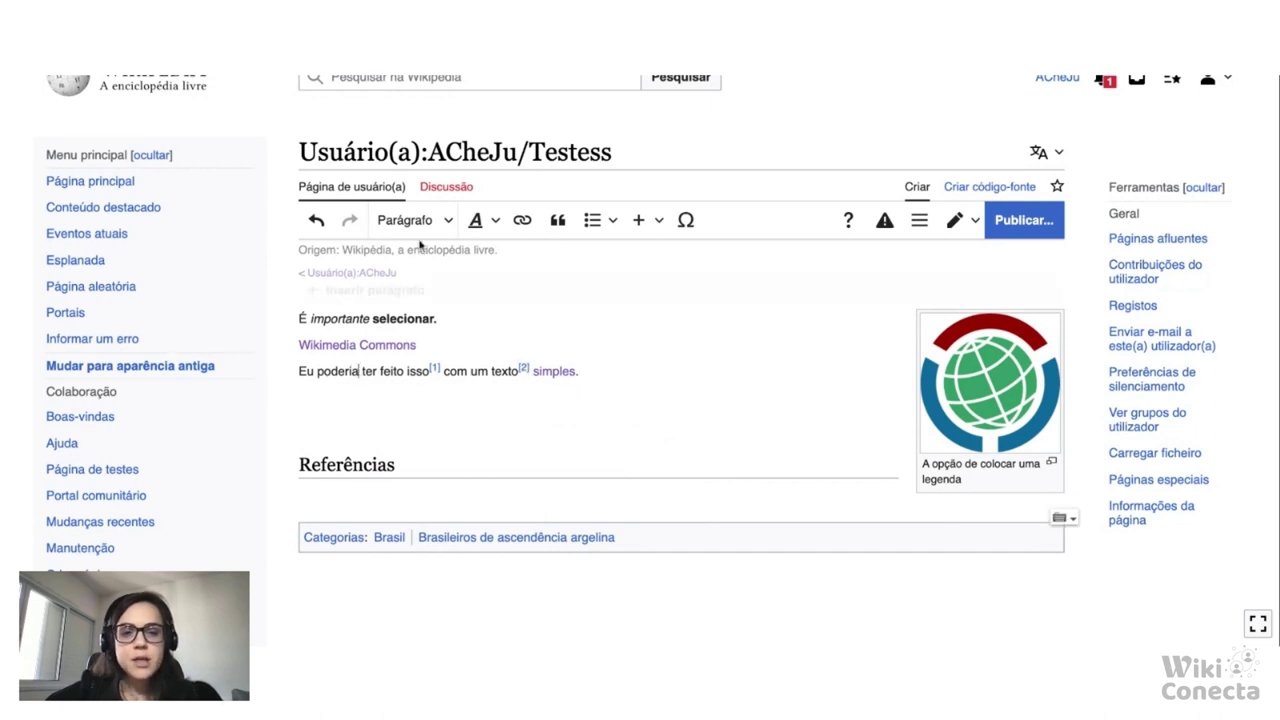
click(563, 230)
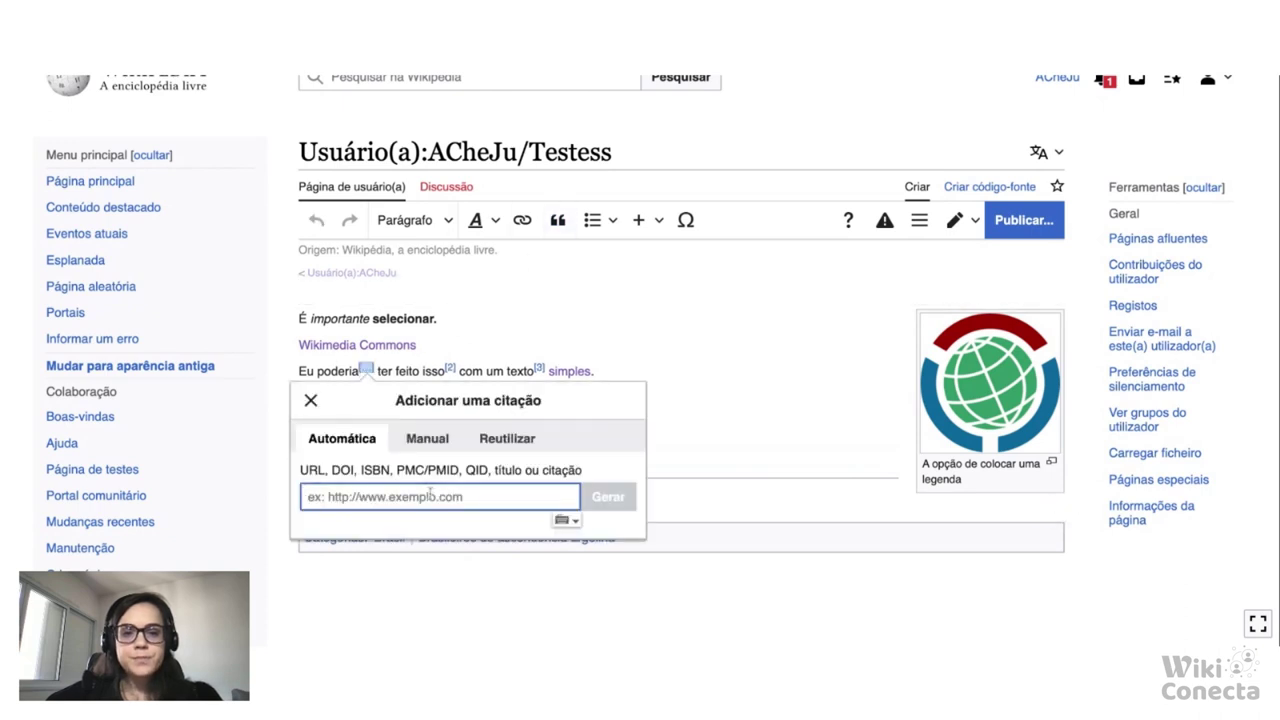
click(428, 443)
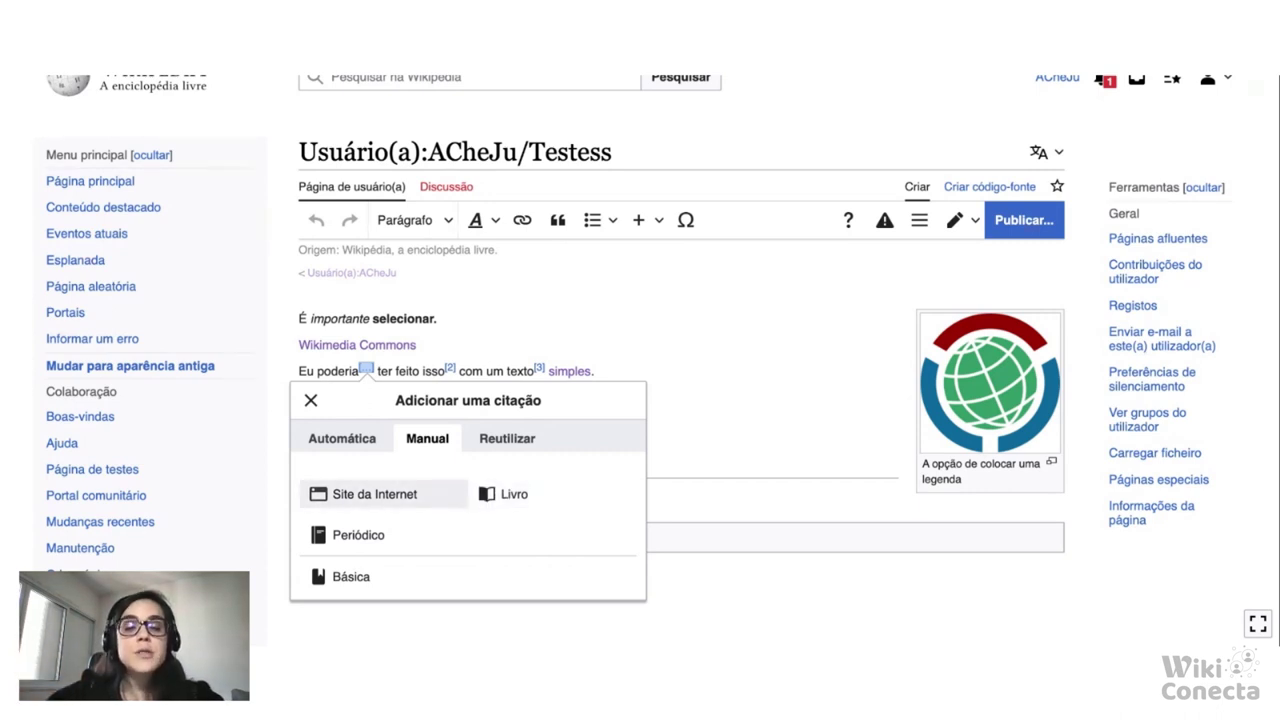
click(375, 494)
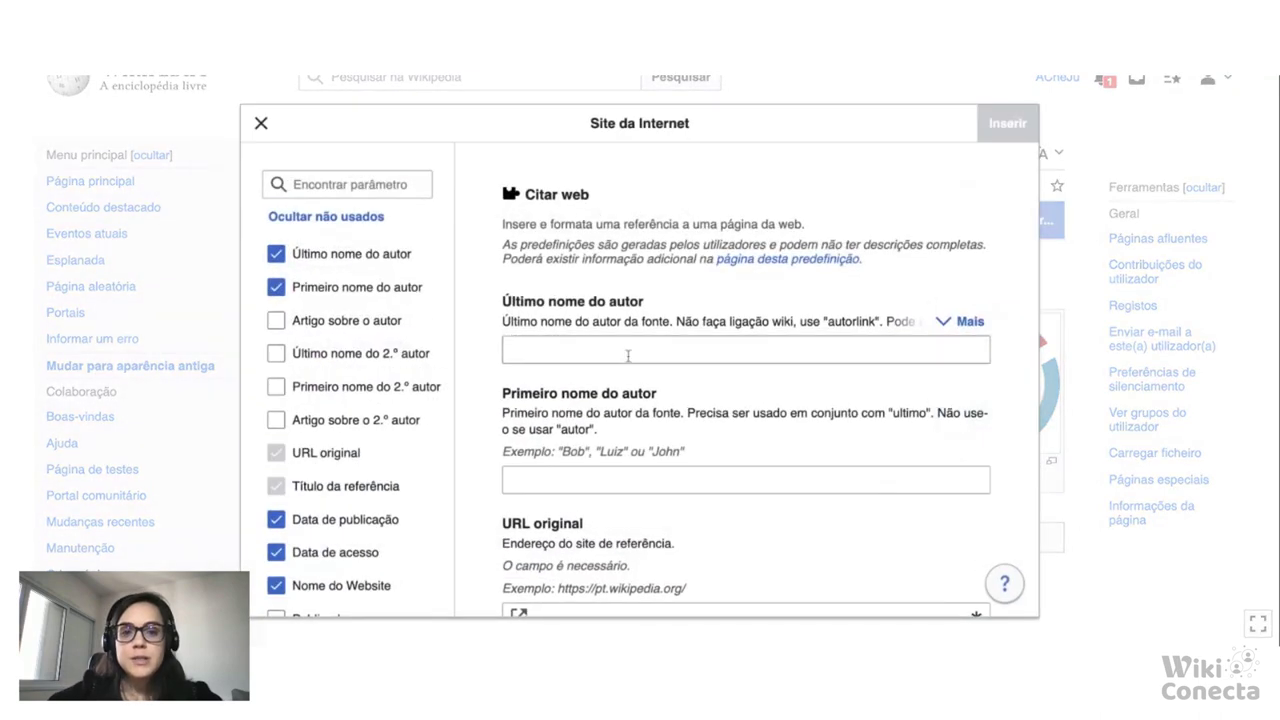
scroll(620, 342, down, 2)
scroll(620, 342, down, 3)
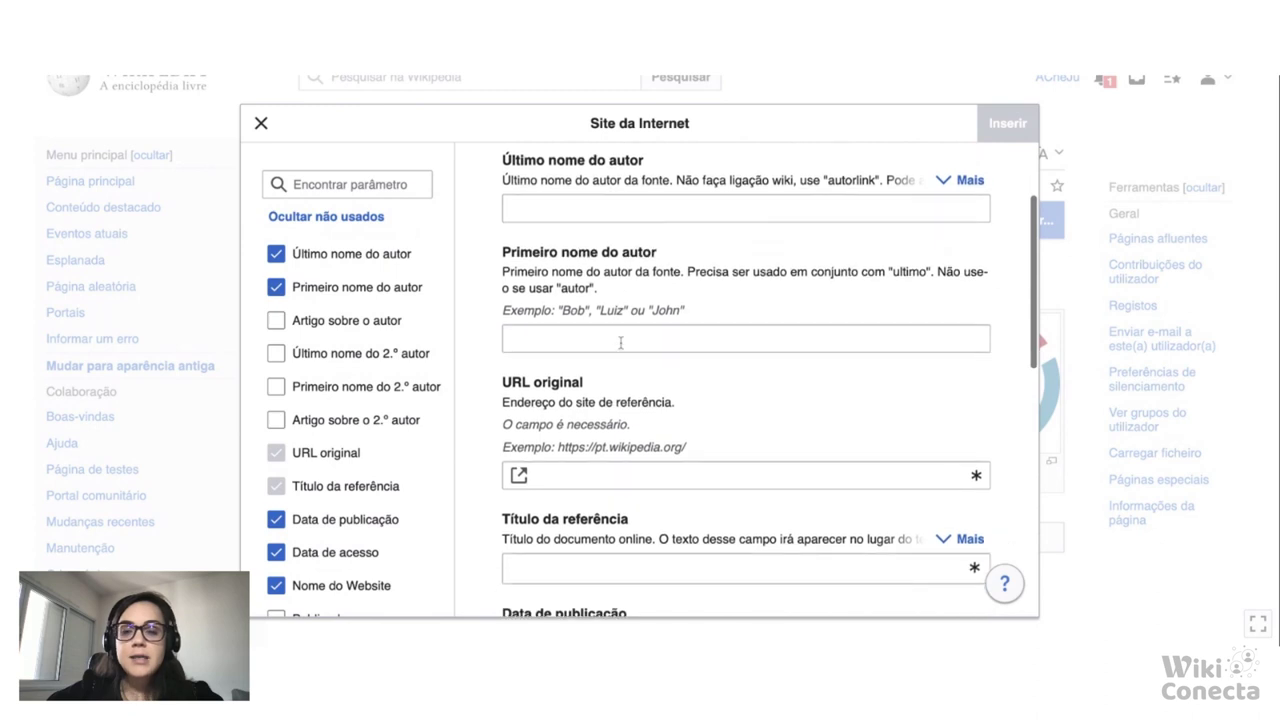
scroll(648, 533, down, 7)
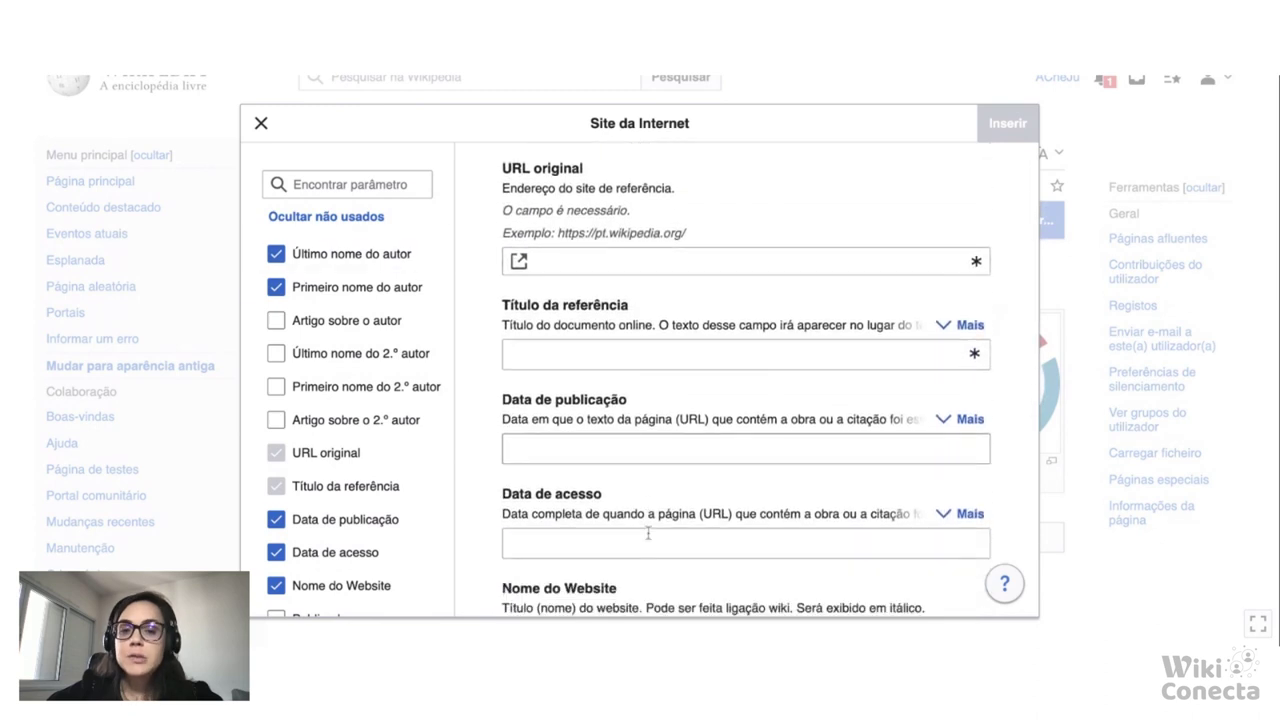
scroll(648, 533, down, 2)
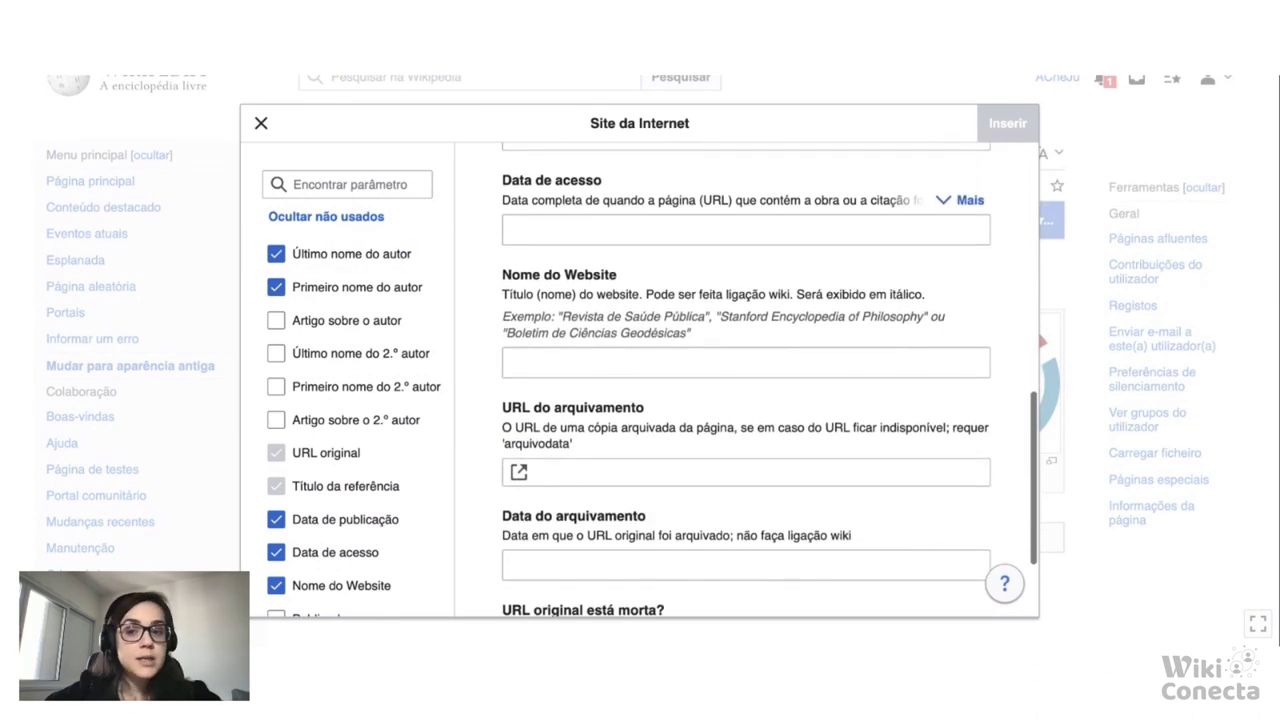
scroll(610, 440, down, 1)
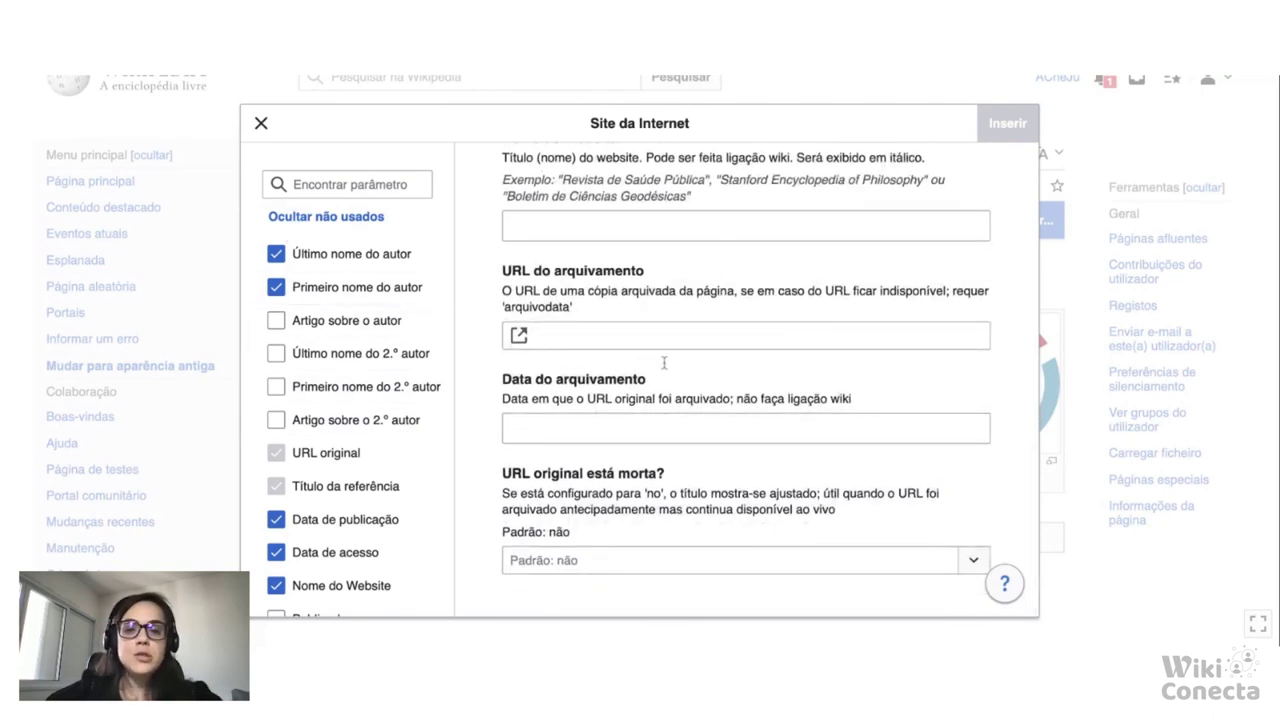
scroll(347, 330, down, 5)
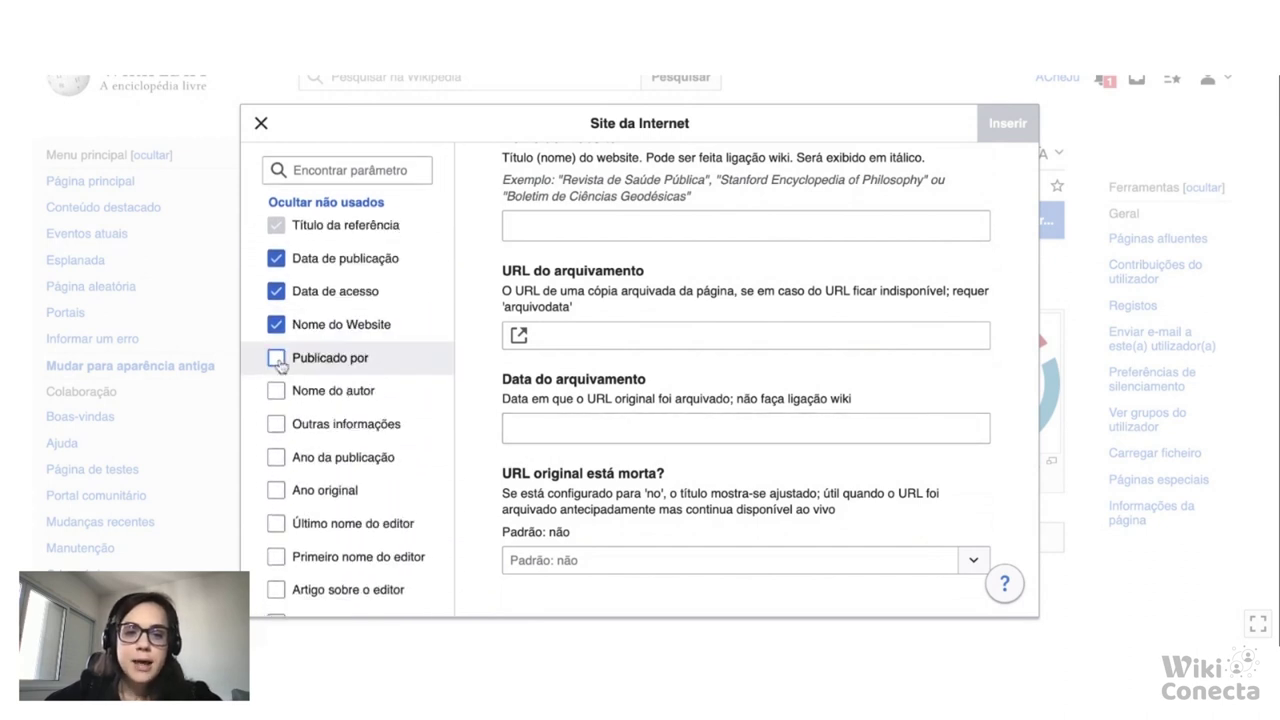
click(276, 358)
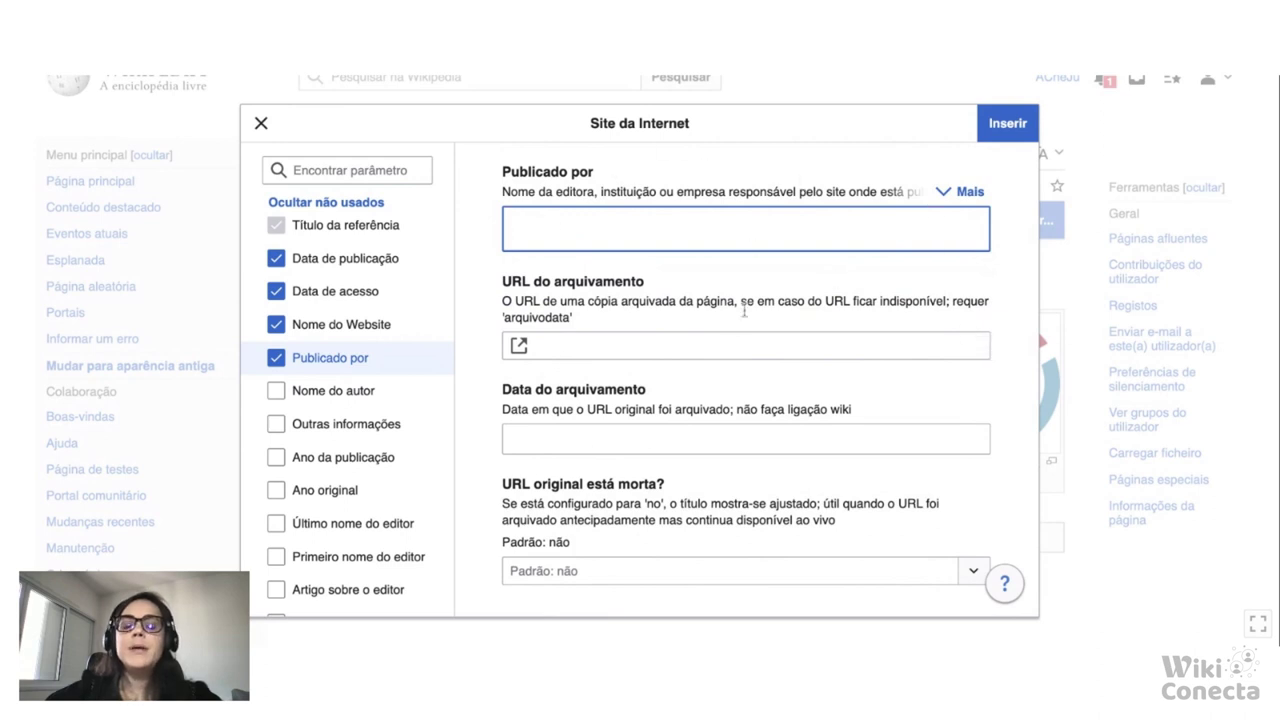
click(261, 124)
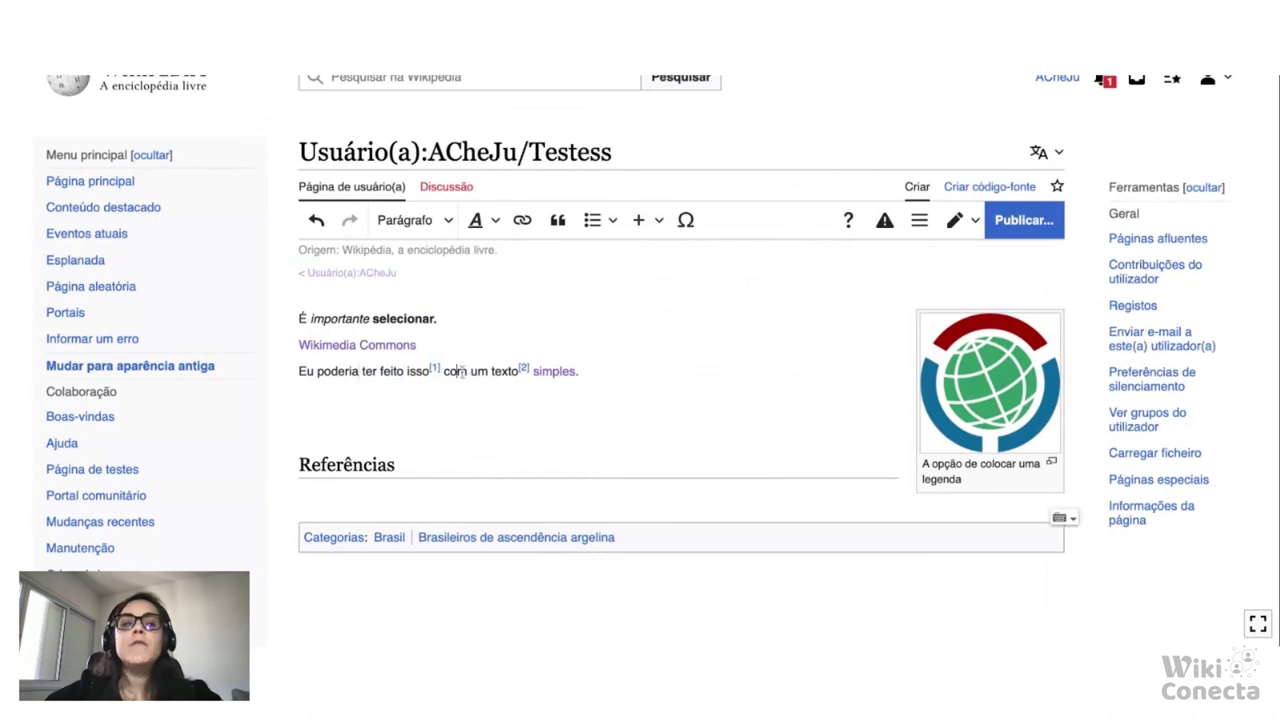
Start a manual Livro citation after "com" in the last paragraph and review its available fields
click(558, 221)
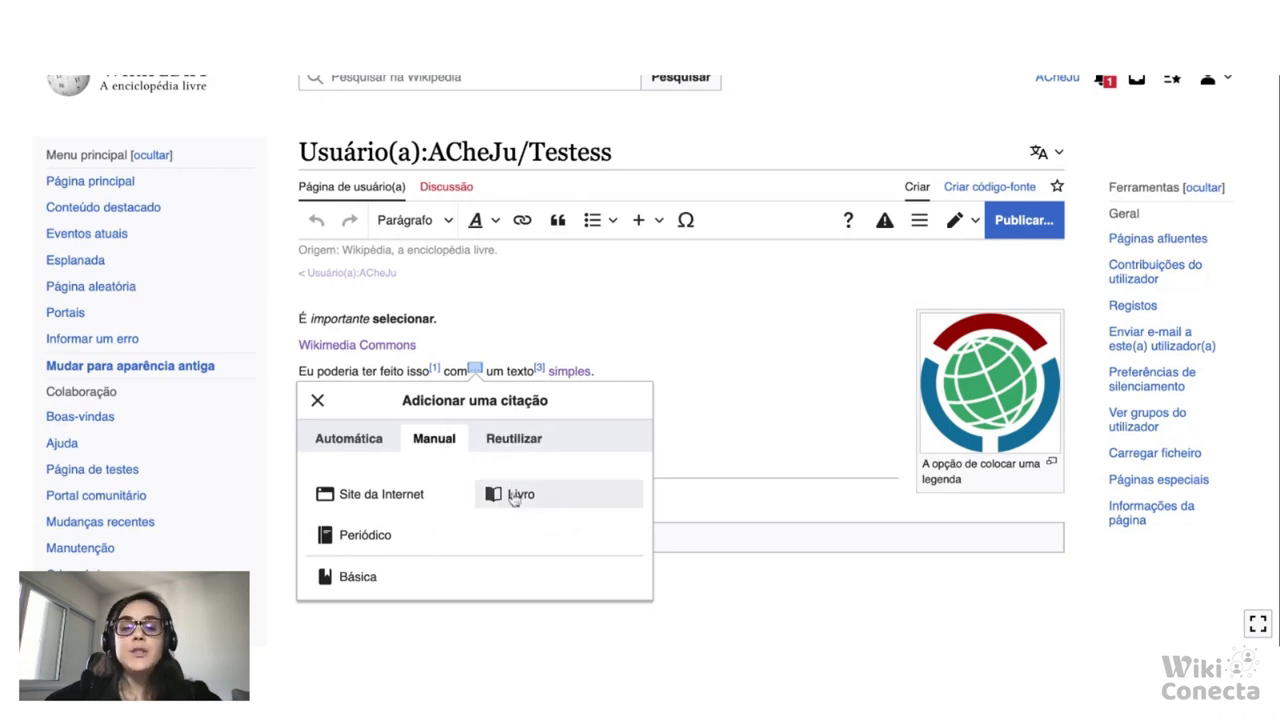
key(Escape)
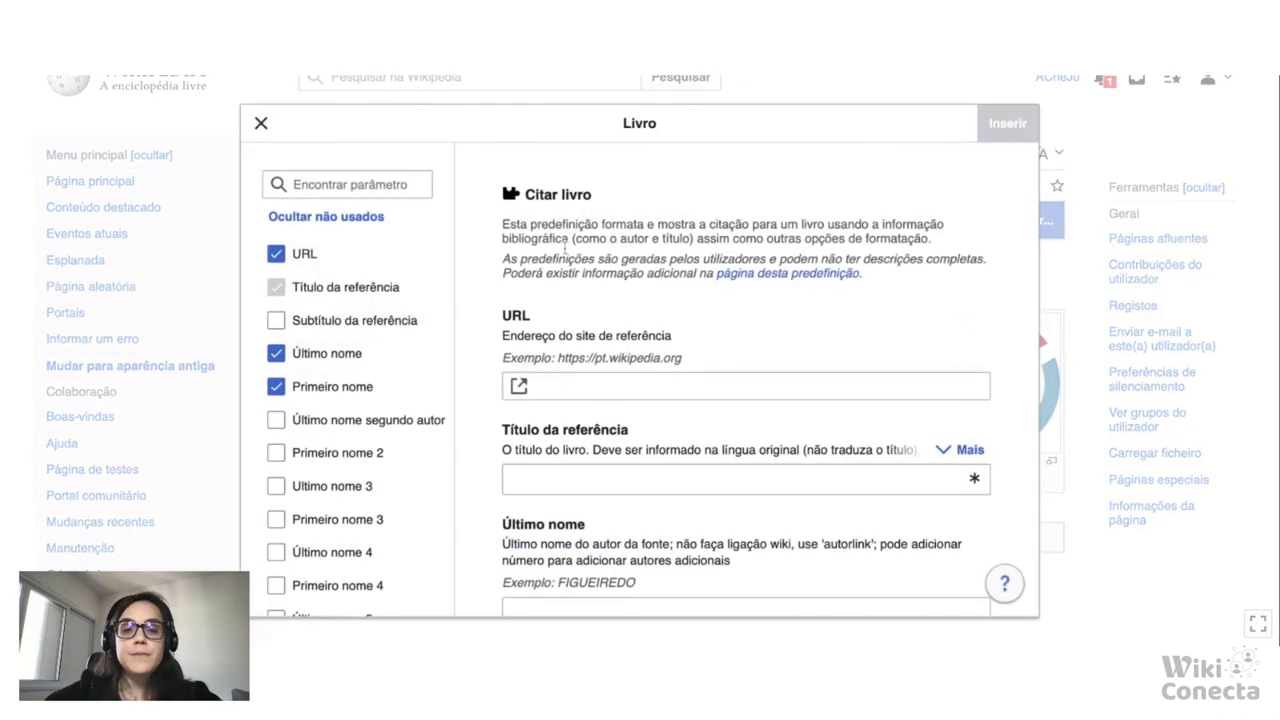
scroll(570, 258, down, 8)
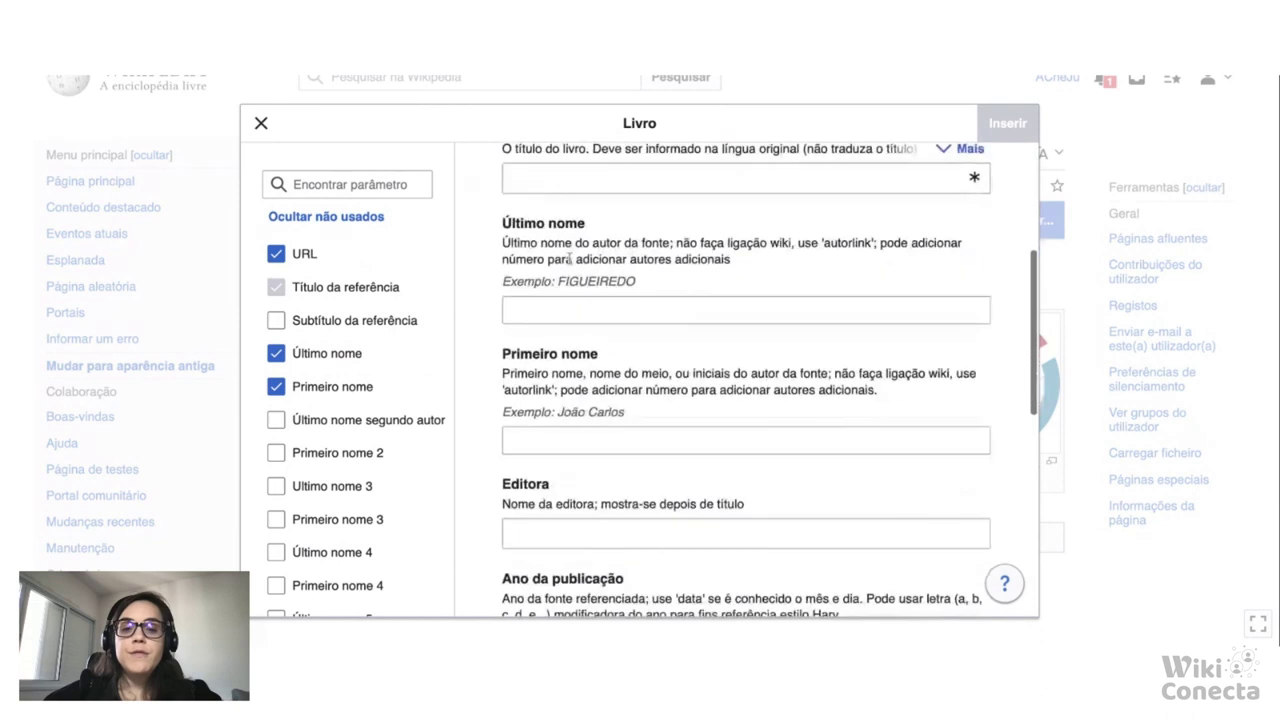
scroll(858, 279, down, 3)
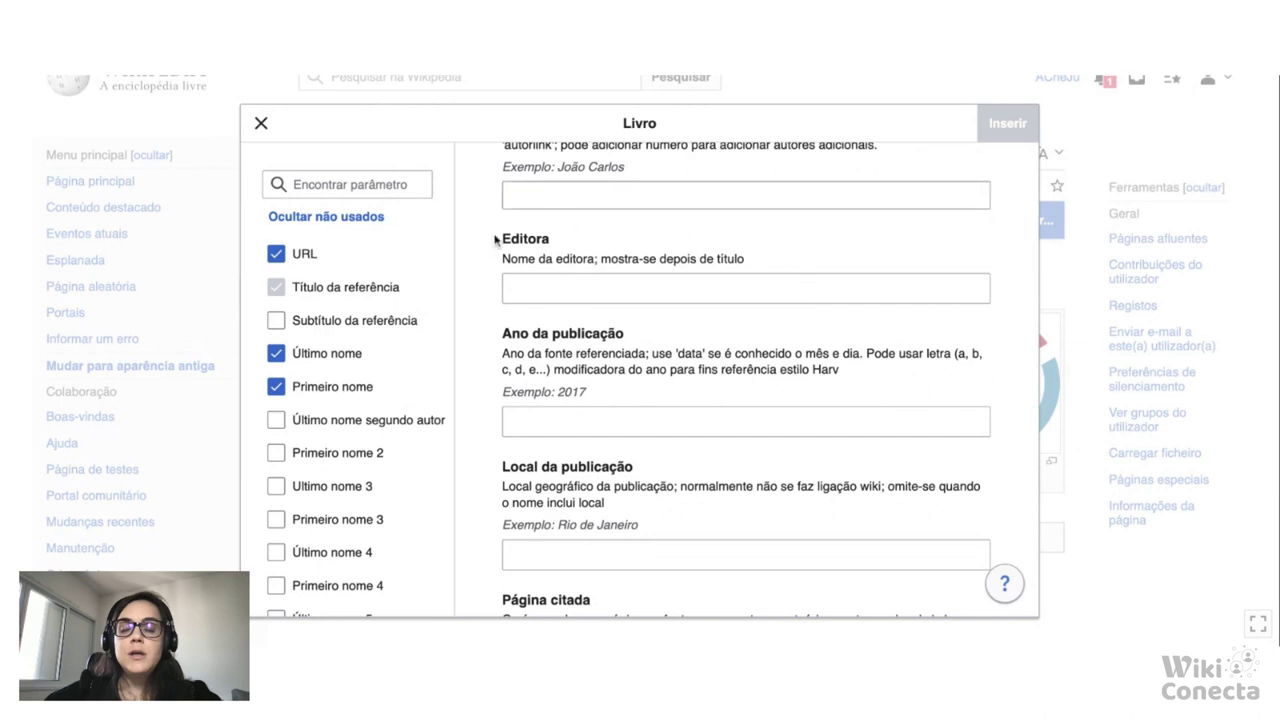
scroll(757, 366, down, 2)
scroll(757, 366, down, 5)
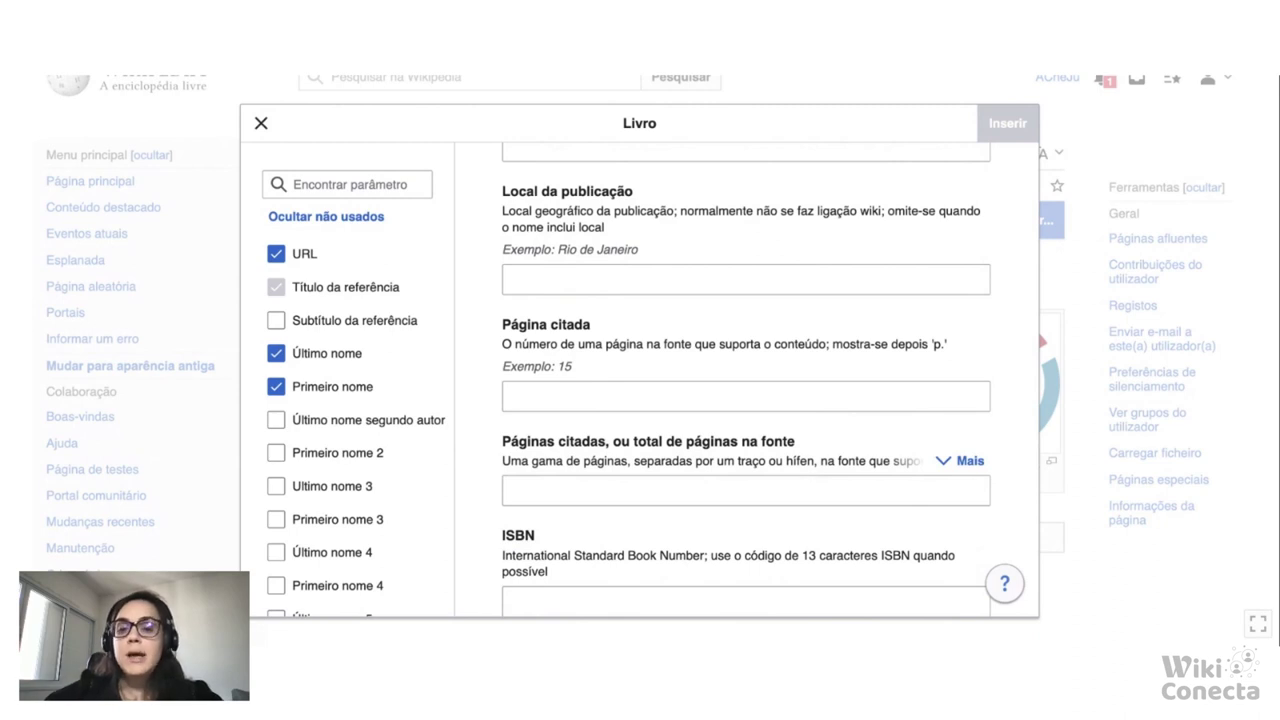
scroll(746, 490, down, 1)
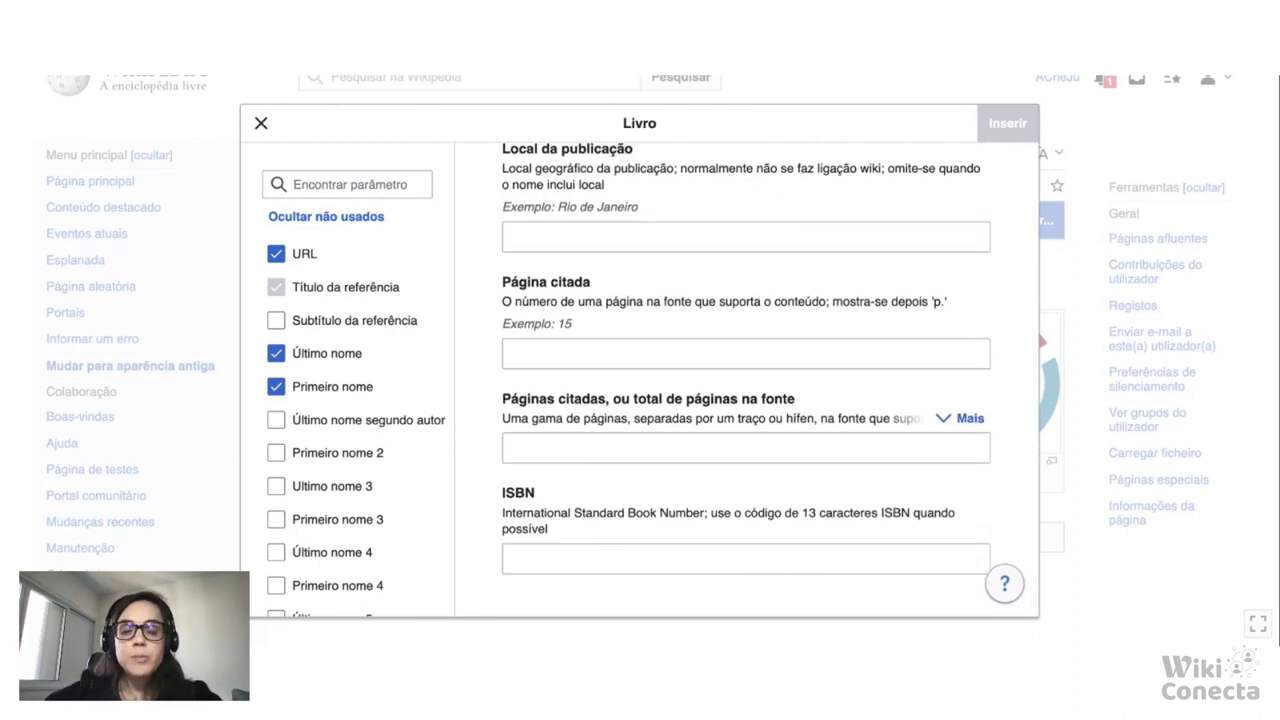
Fill in the book citation's Título da referência as "Ficticia" and the author's Último nome as "EU"
scroll(680, 355, up, 15)
click(671, 329)
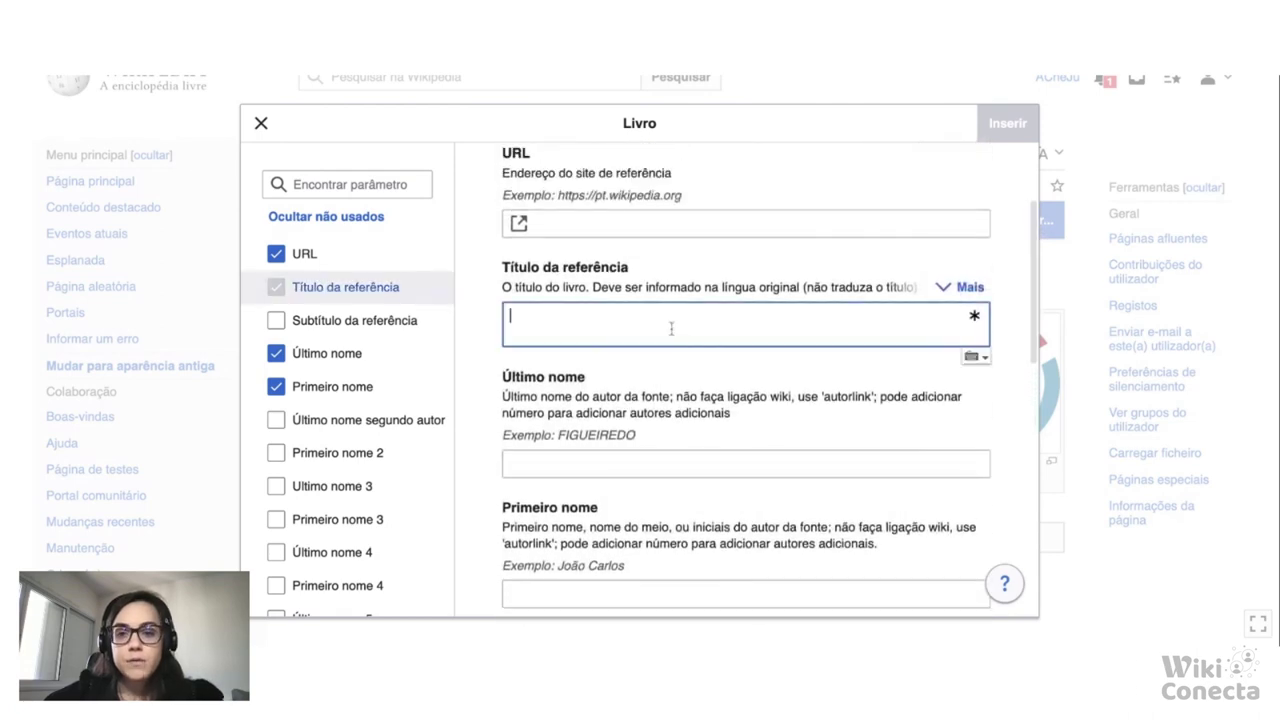
text(Ficticia)
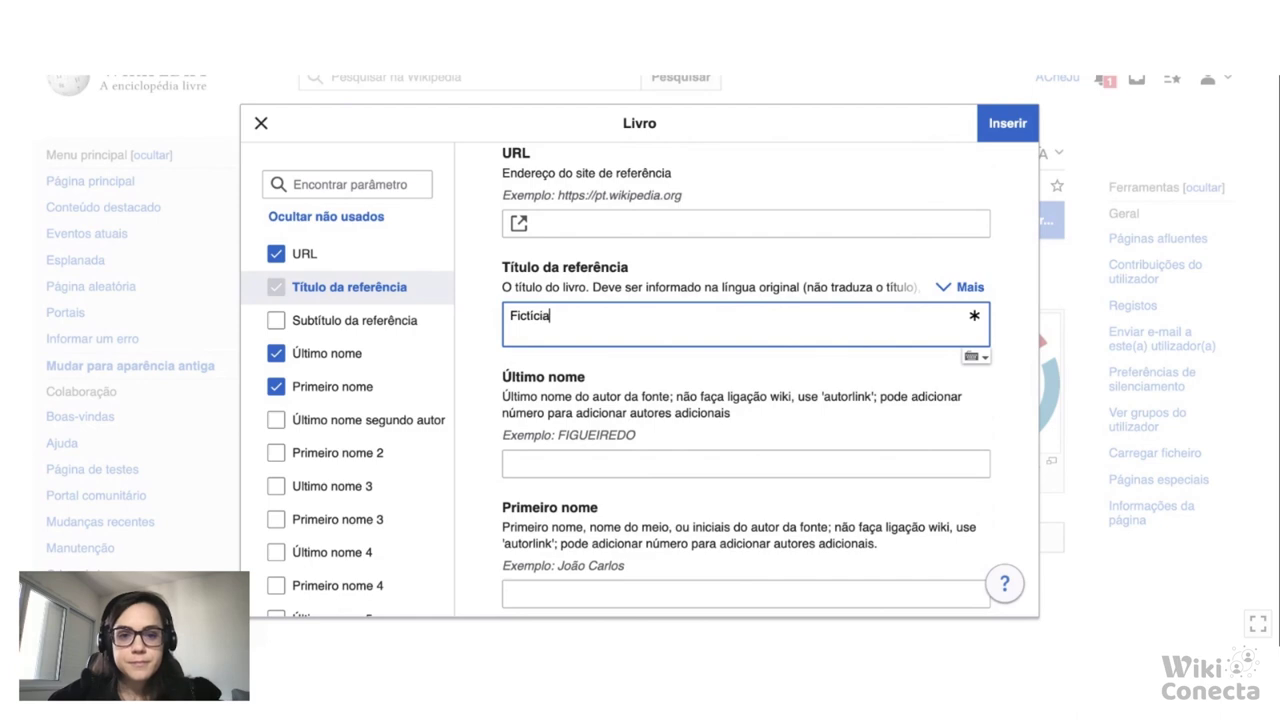
scroll(746, 380, down, 4)
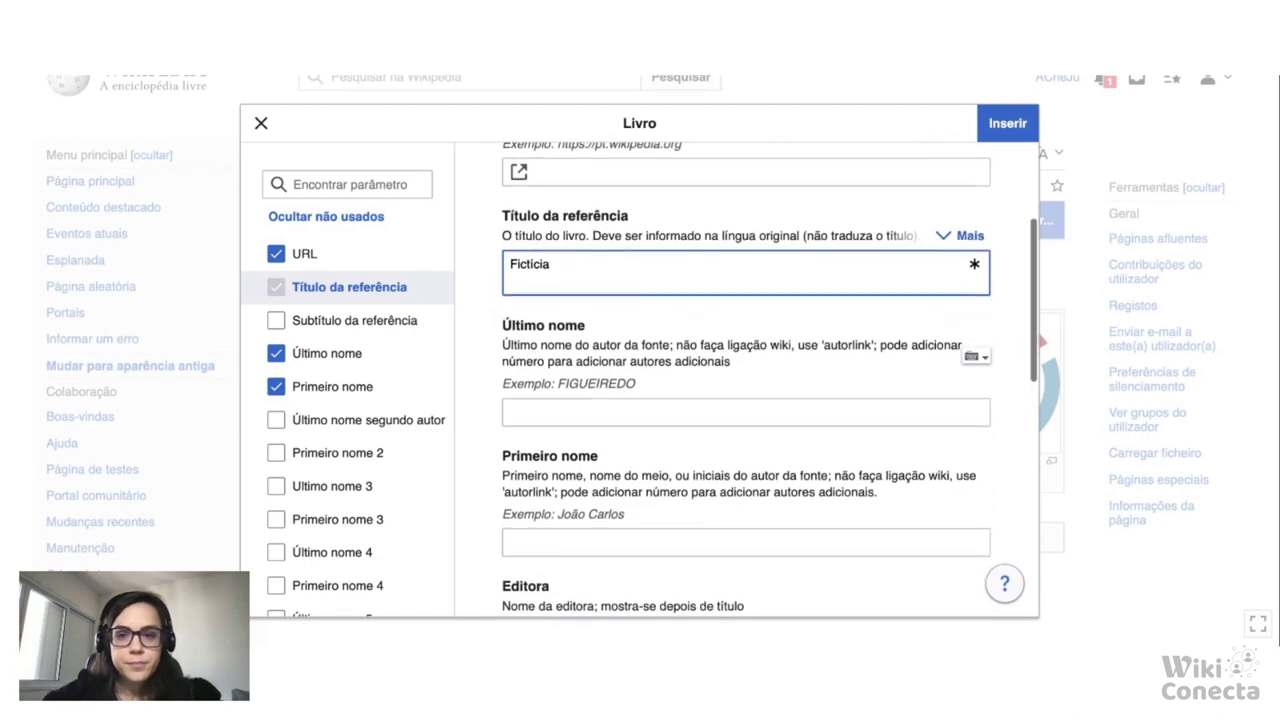
scroll(746, 380, down, 4)
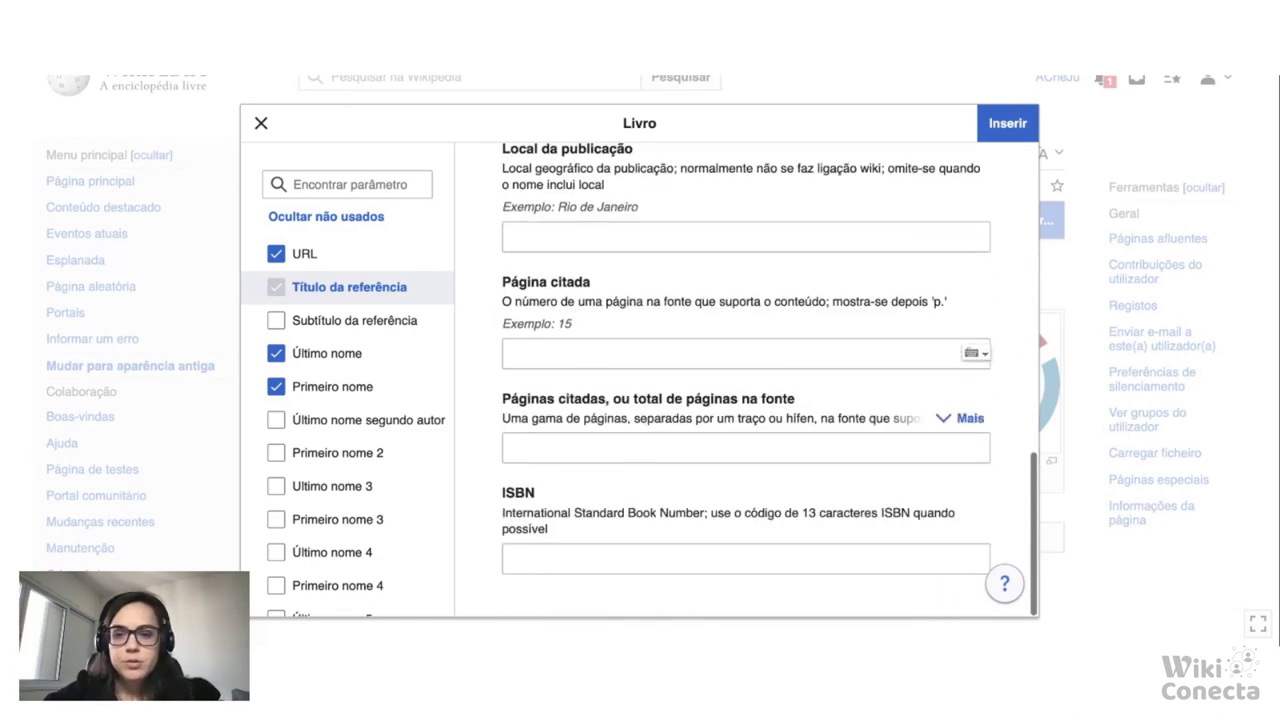
scroll(746, 380, up, 15)
scroll(647, 251, down, 4)
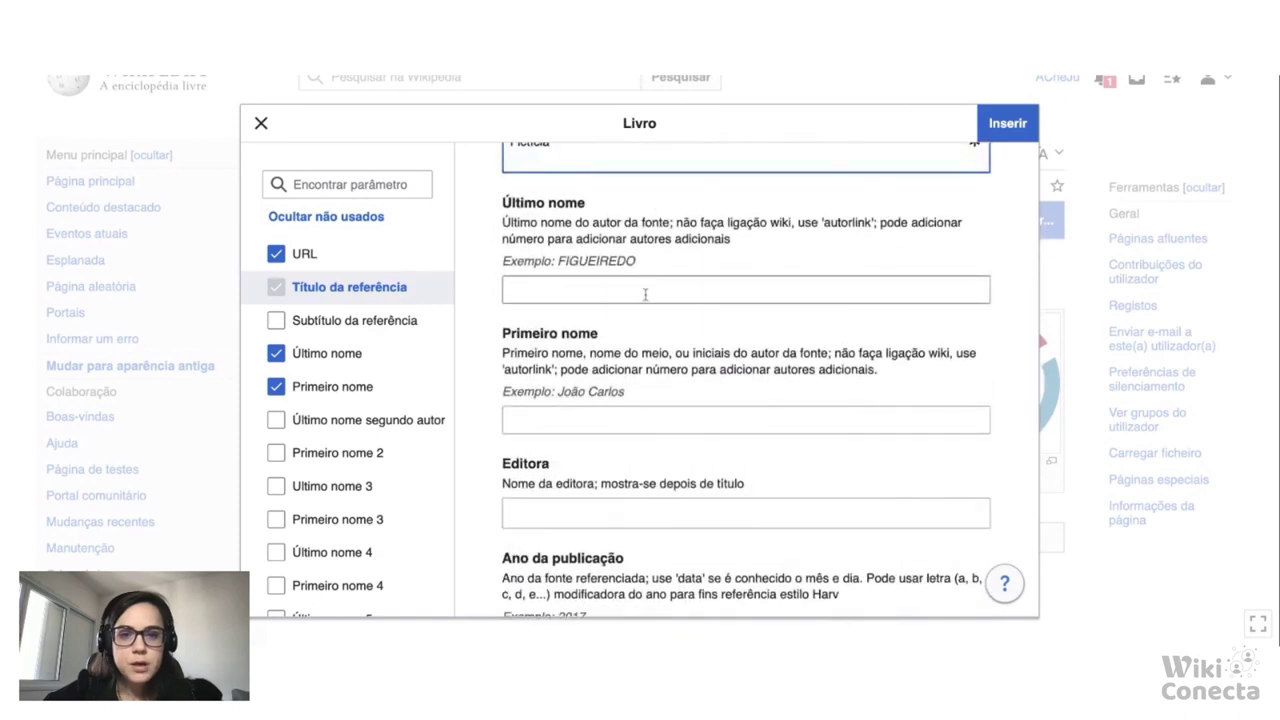
click(645, 291)
text(EU)
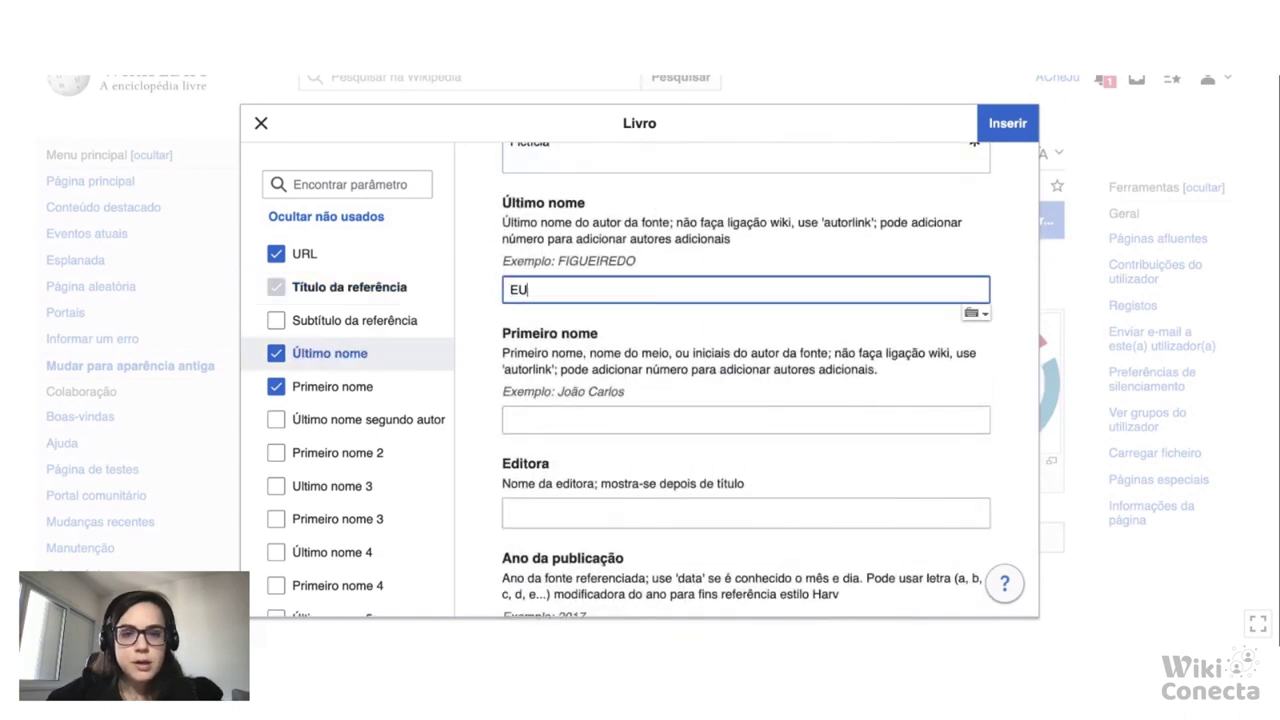
Set the book citation's Ano da publicação to 2023 and insert the citation
scroll(640, 380, down, 2)
click(628, 540)
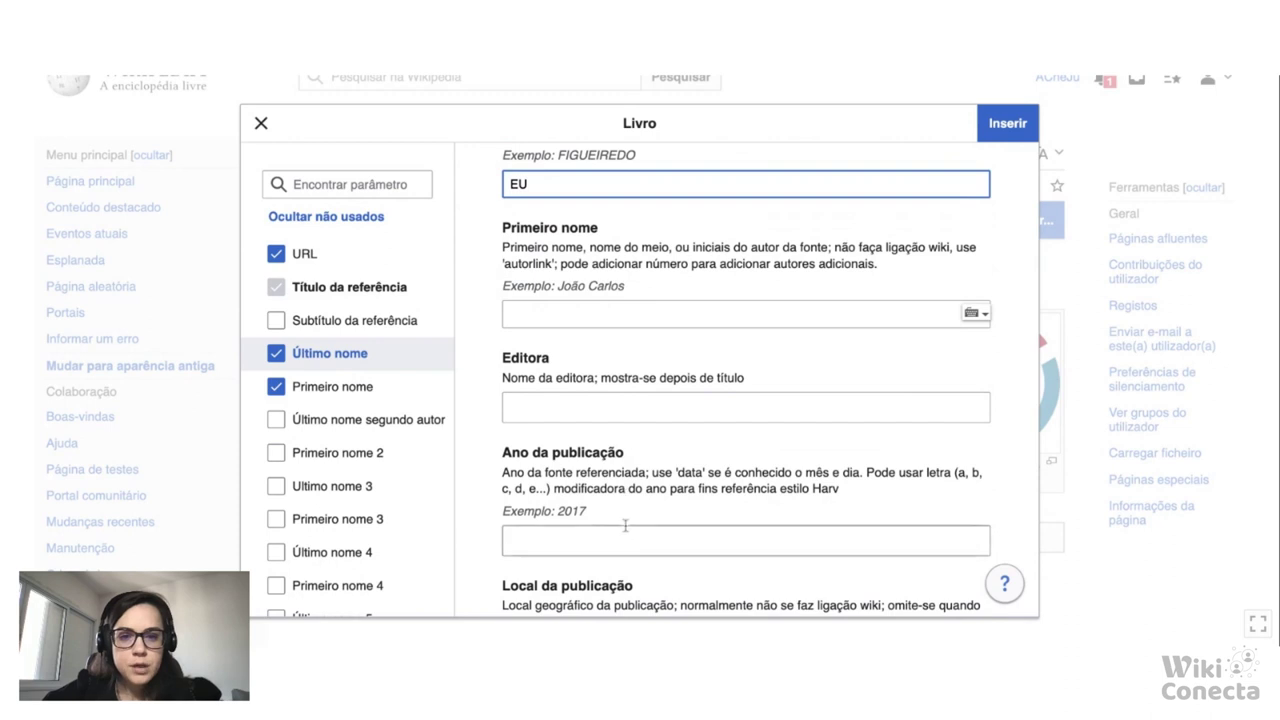
text(2023)
scroll(625, 525, down, 5)
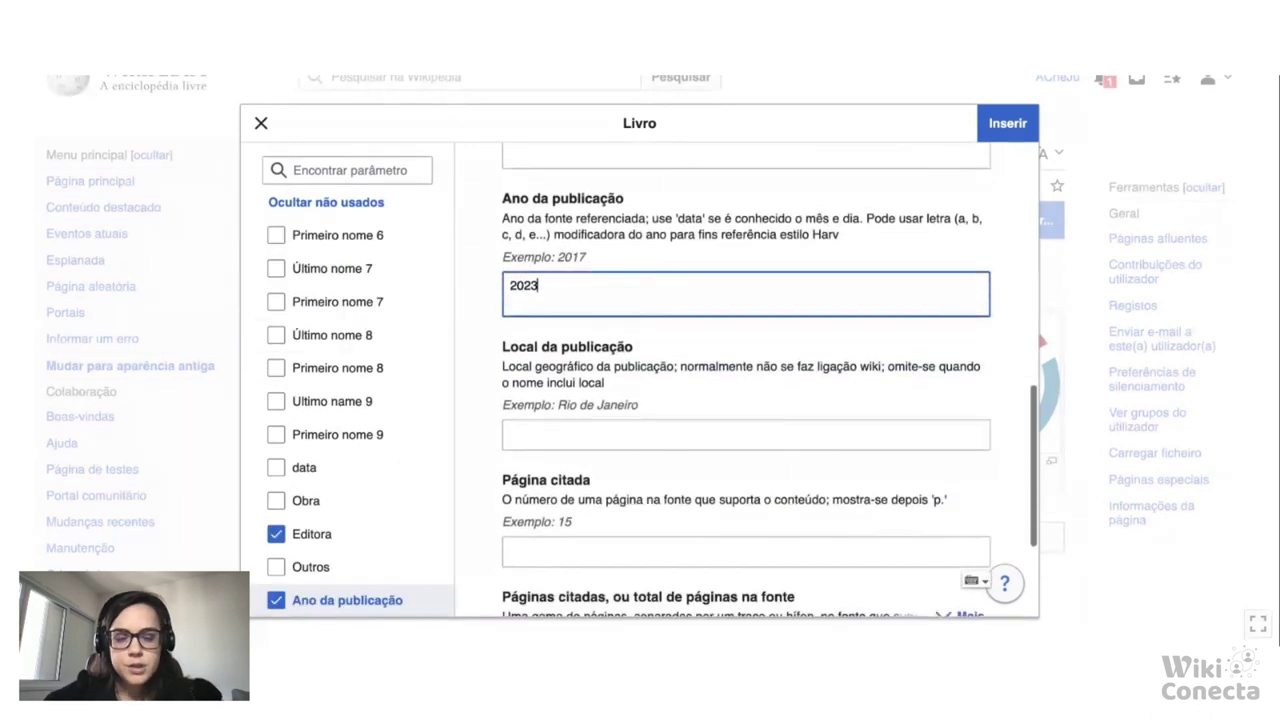
click(1006, 125)
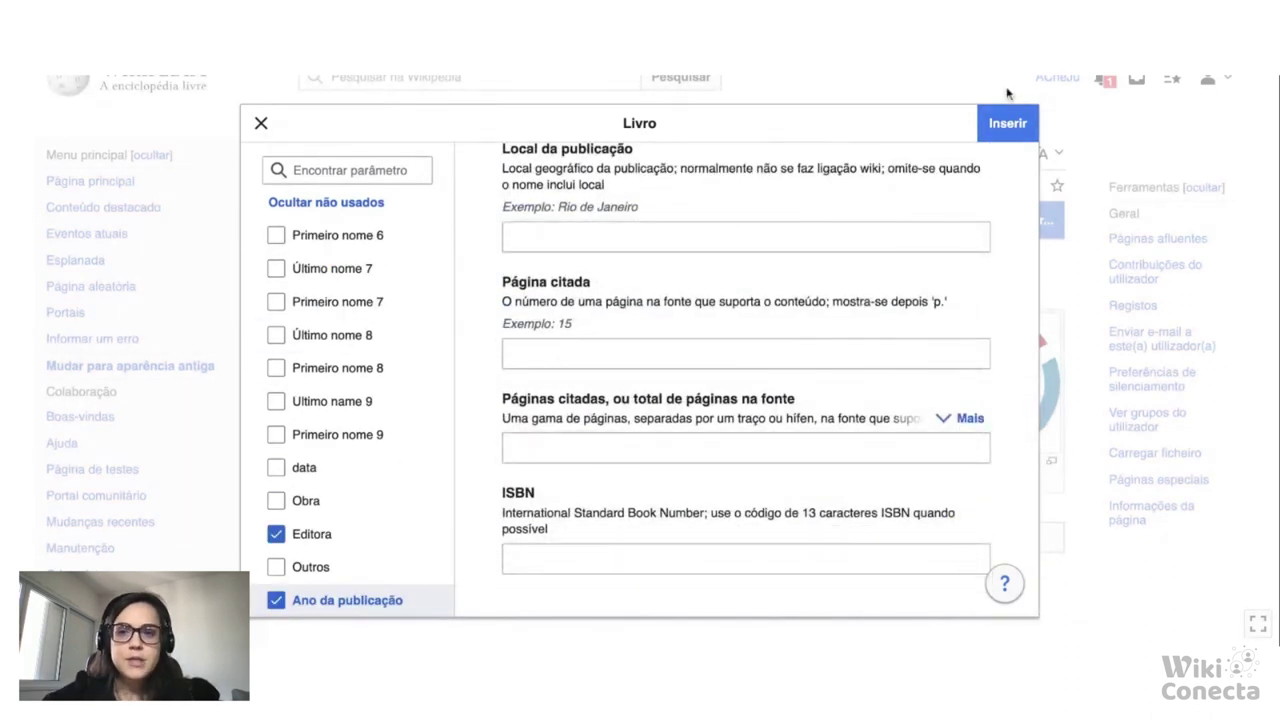
click(1007, 127)
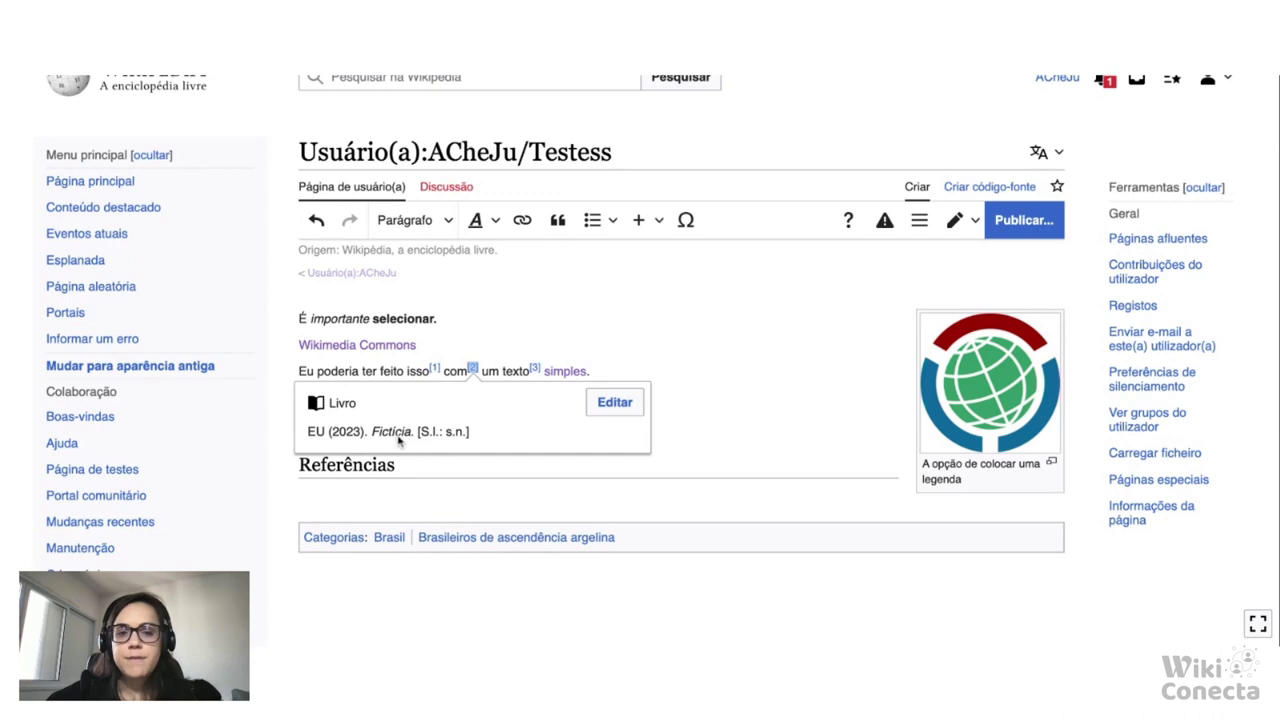
Edit the book citation after "com", setting the author's Primeiro nome to "Eu também" and Editora to "Aqui"
click(620, 404)
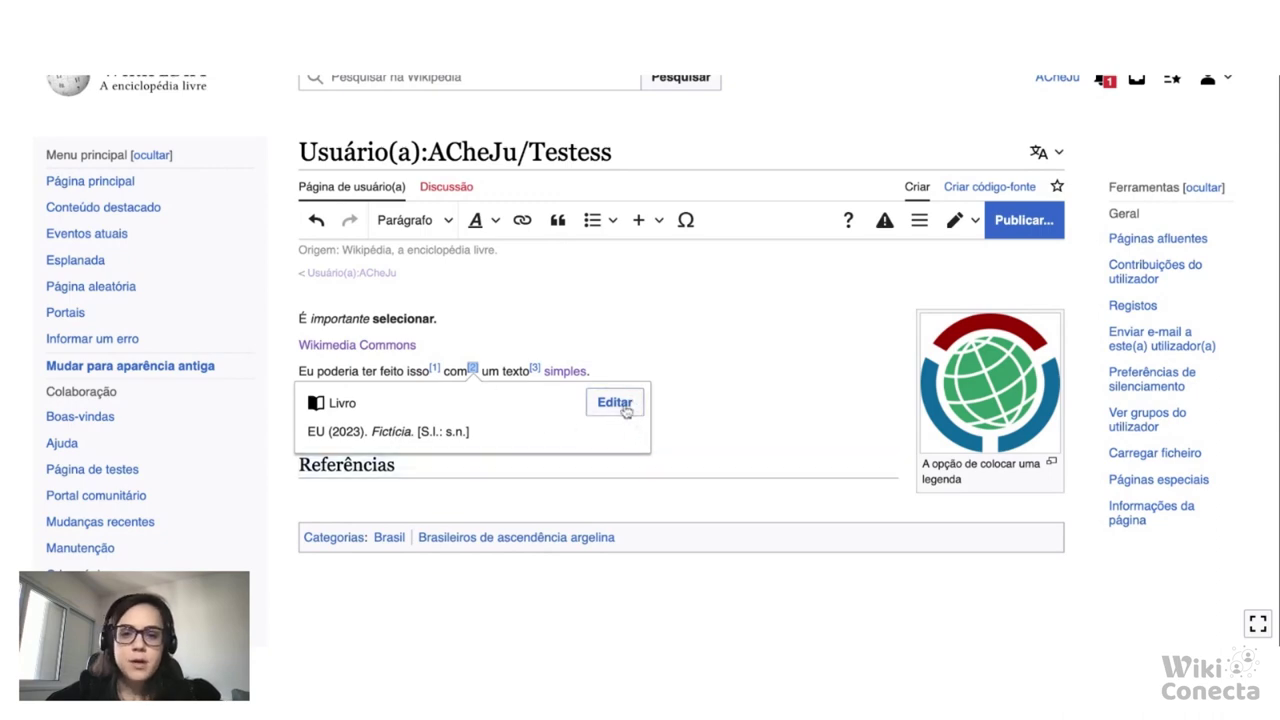
scroll(618, 443, down, 6)
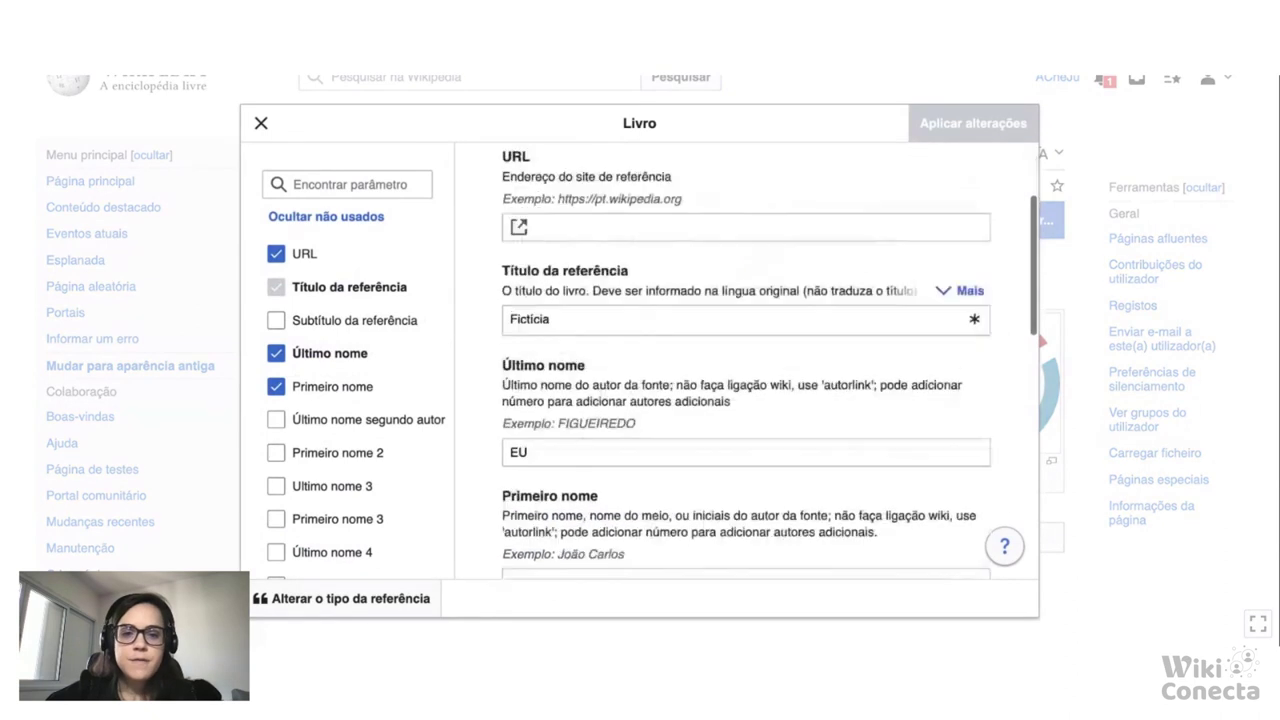
click(604, 450)
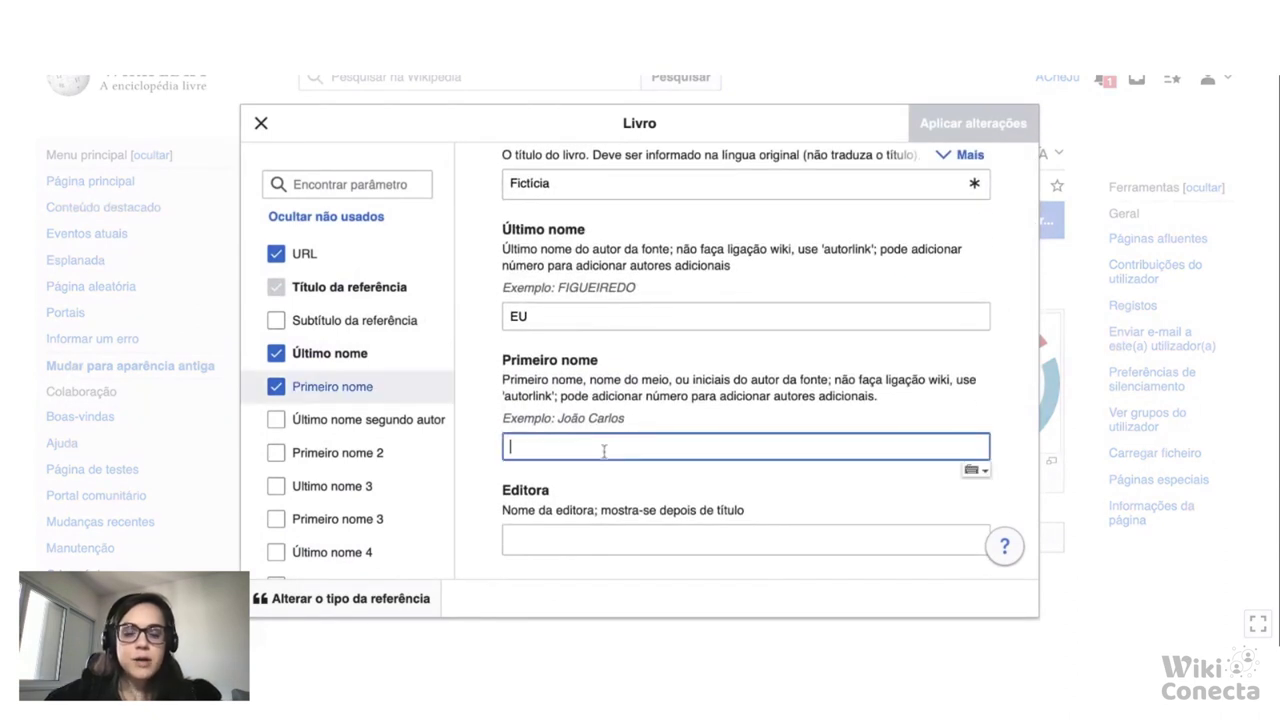
text(Eu também)
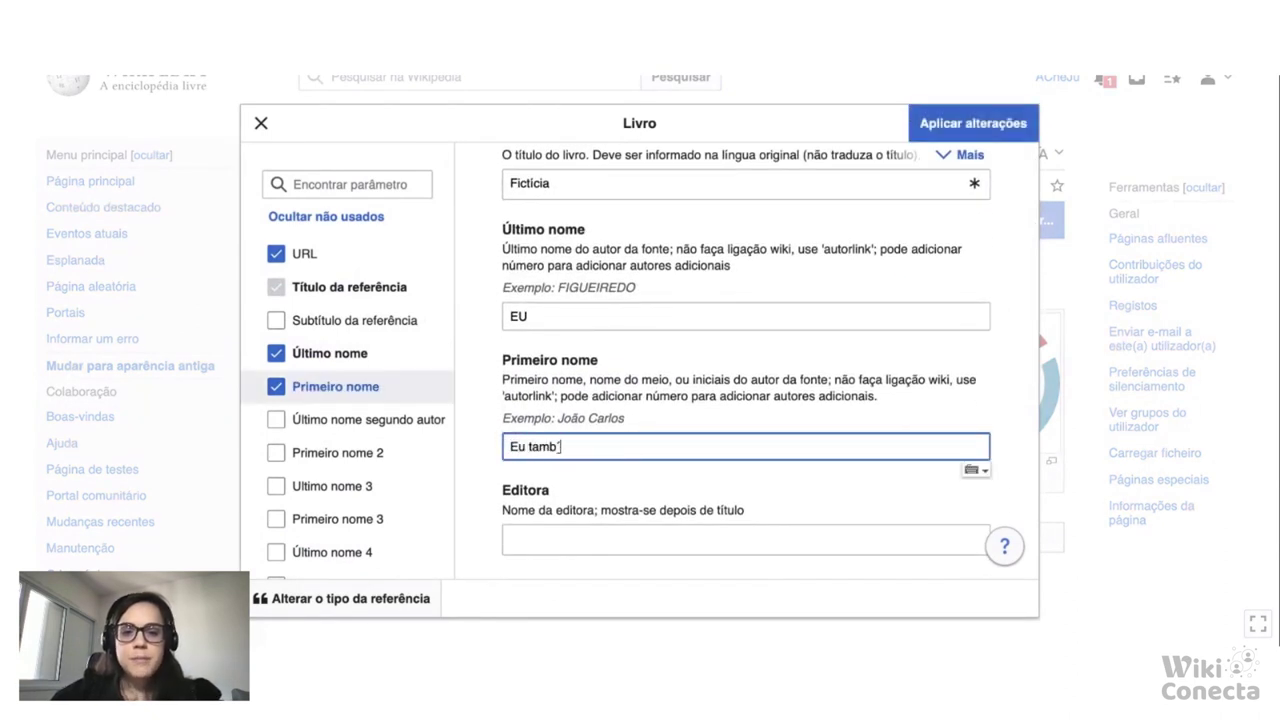
click(575, 547)
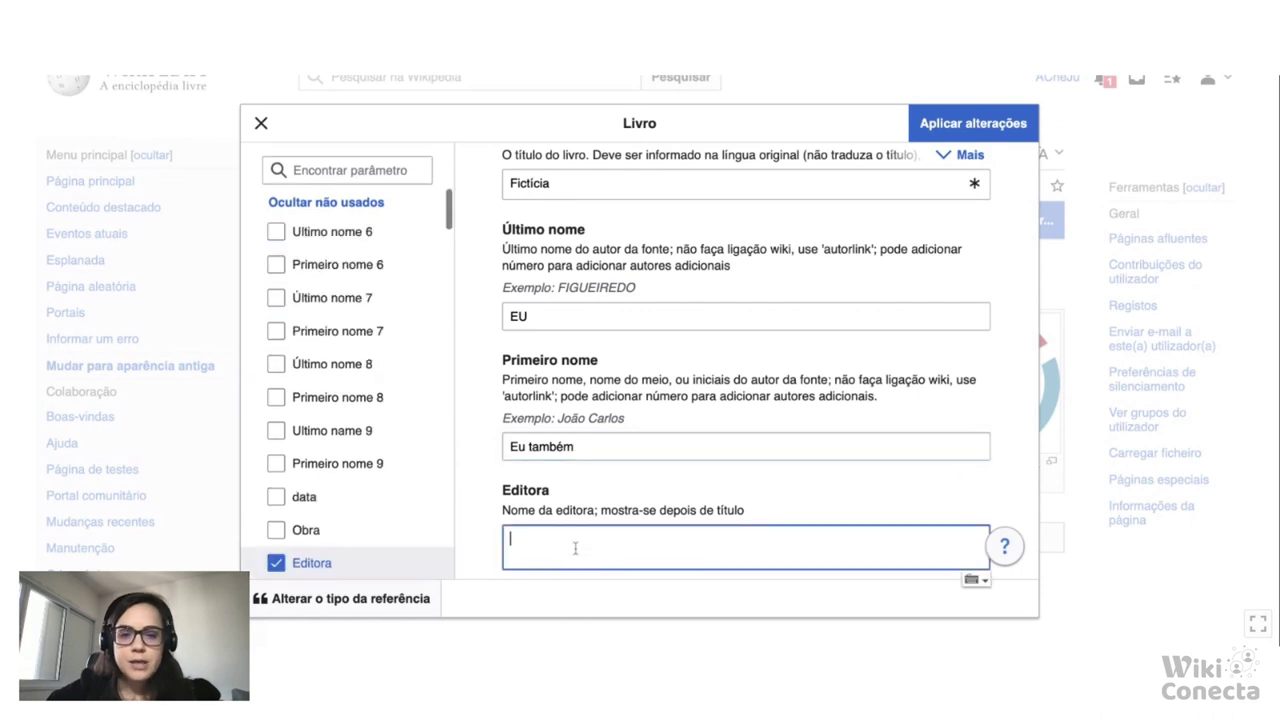
text(Aqui)
Set the book citation's Local da publicação to "São Paulo" and apply the changes
scroll(745, 360, down, 5)
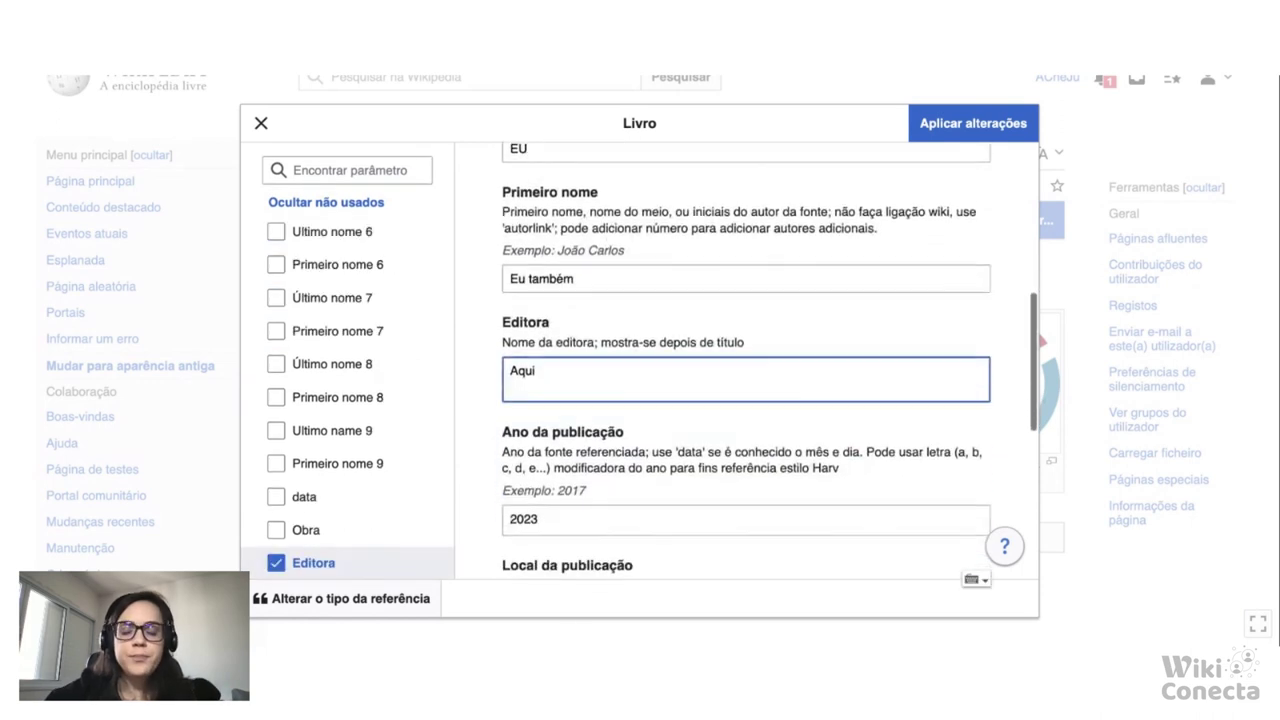
scroll(574, 566, down, 2)
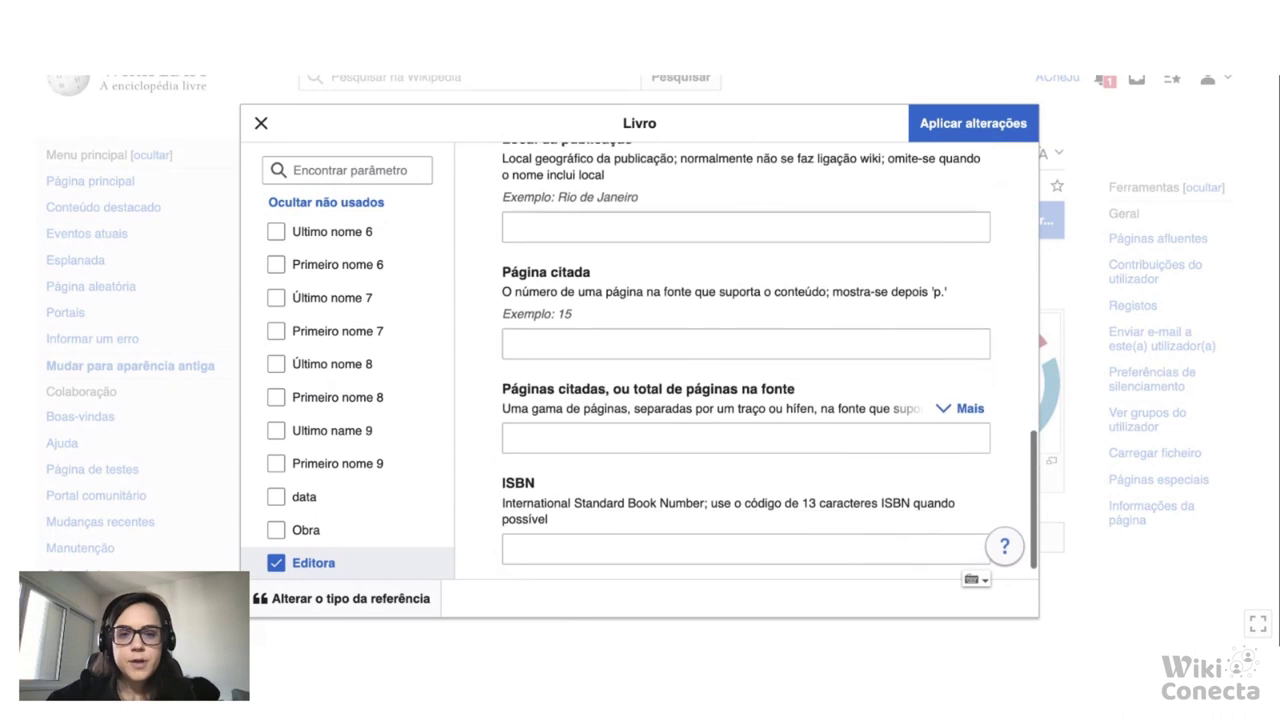
scroll(575, 480, up, 3)
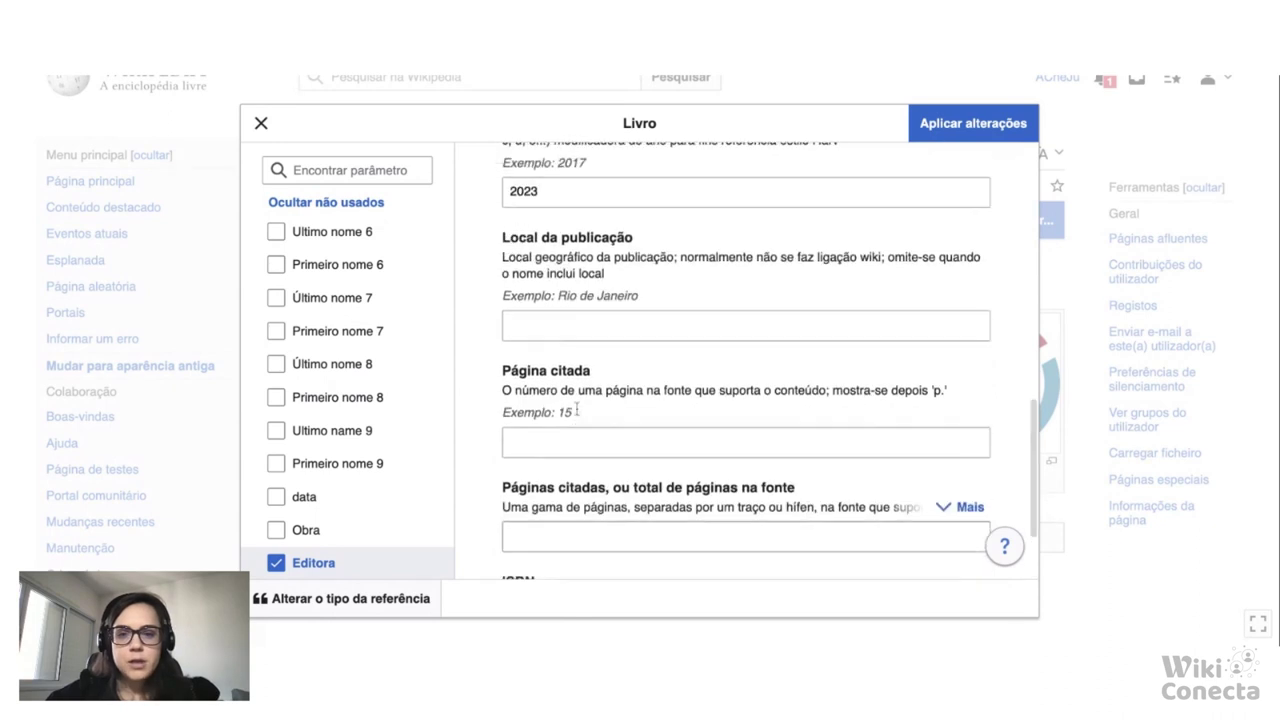
click(581, 342)
text(São Paulo)
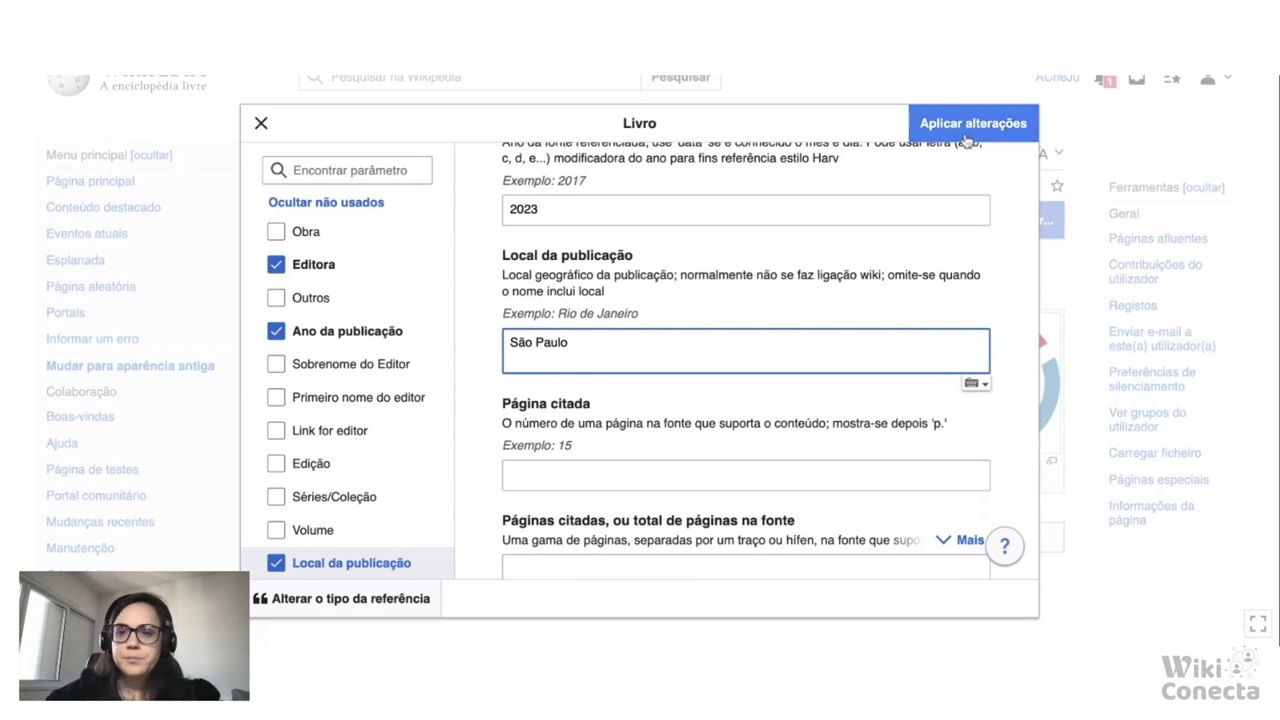
click(965, 128)
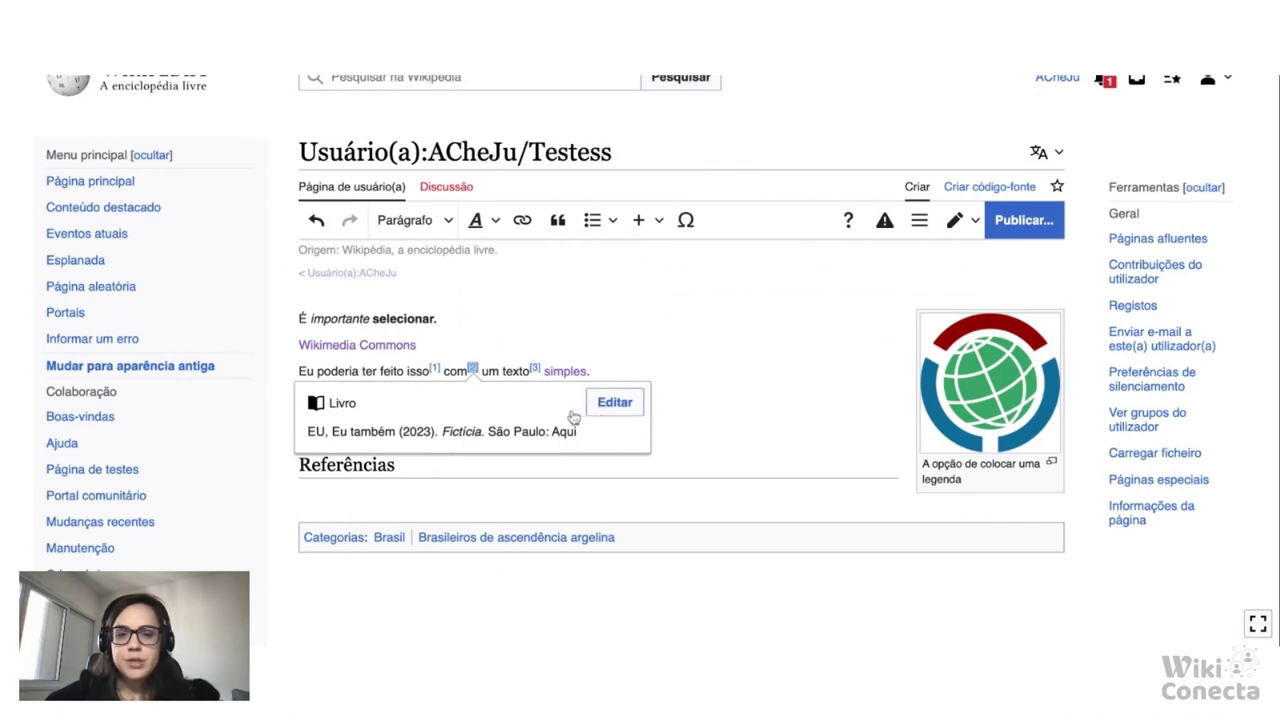
Reuse the existing citation "Rastros digitais sob a perspectiva da teoria ator-rede" after "um" in the last paragraph
click(486, 370)
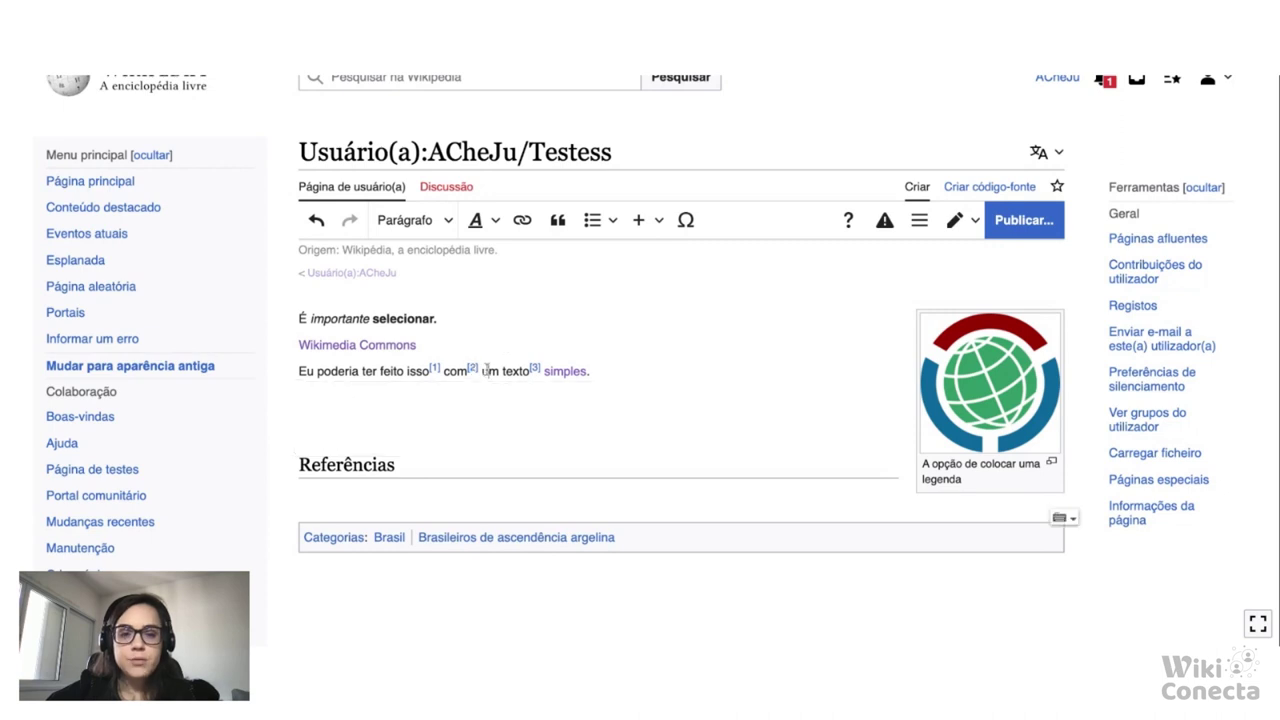
click(557, 221)
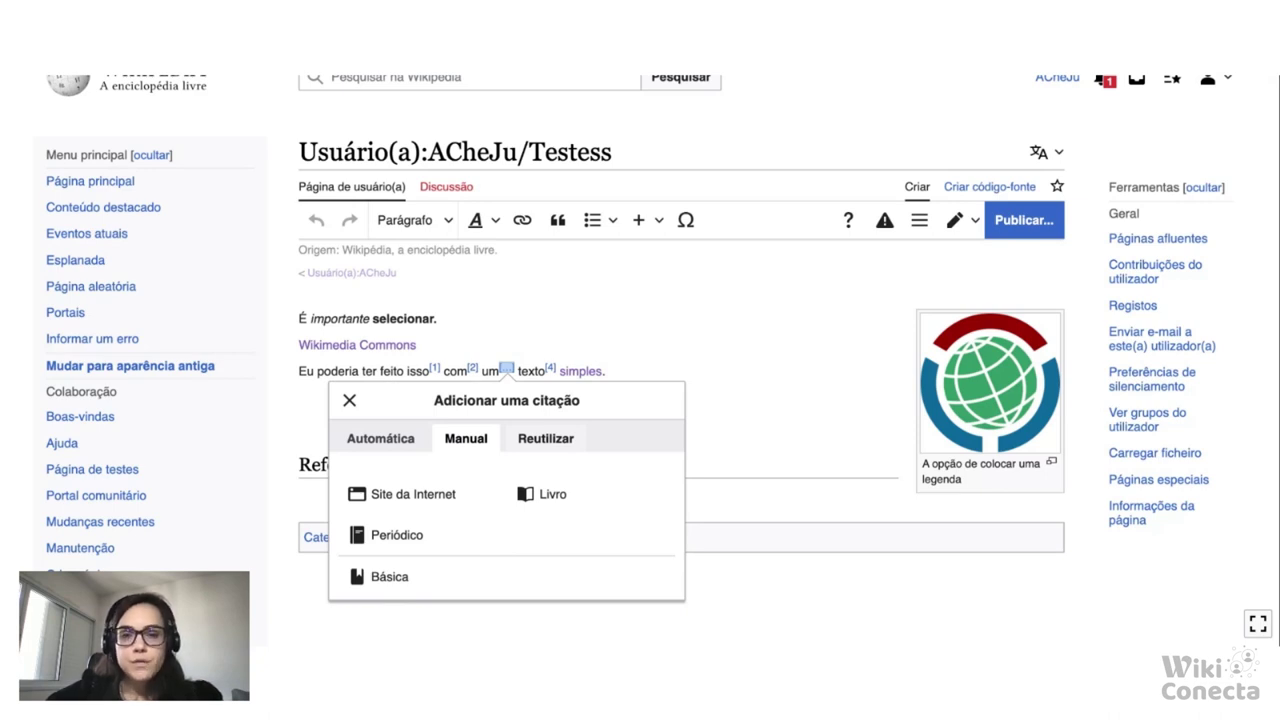
click(535, 443)
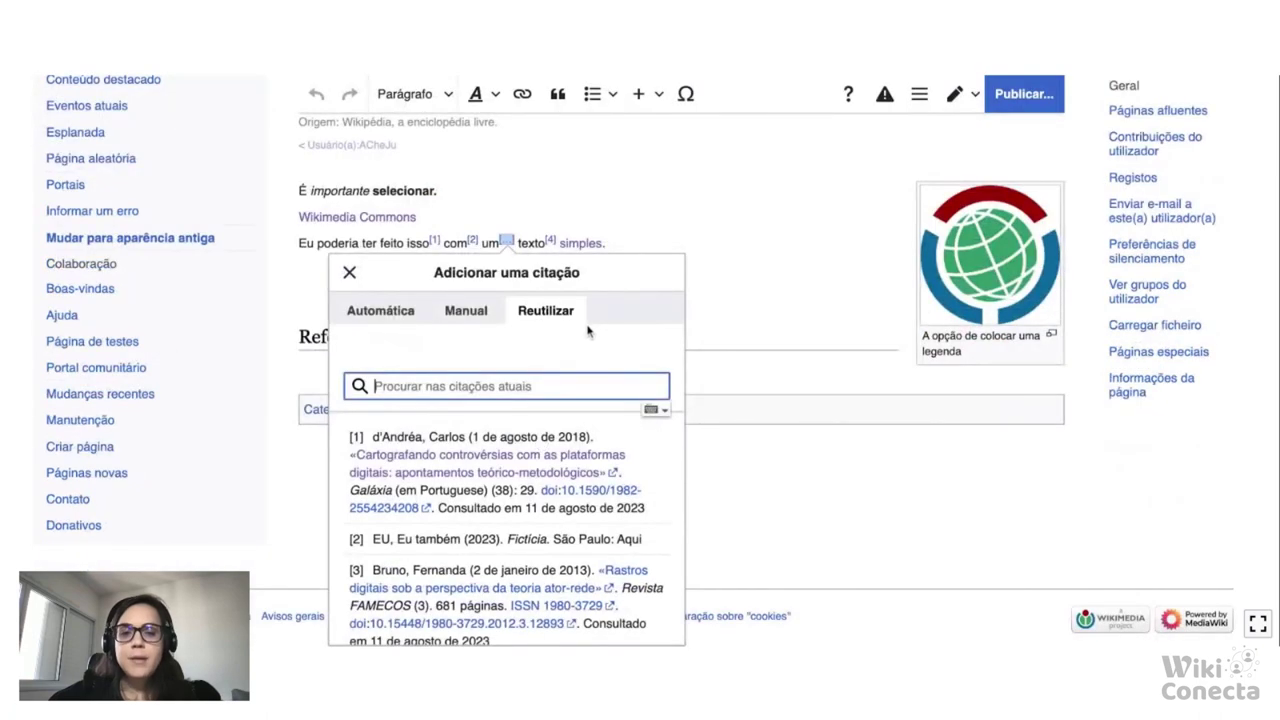
scroll(552, 463, down, 1)
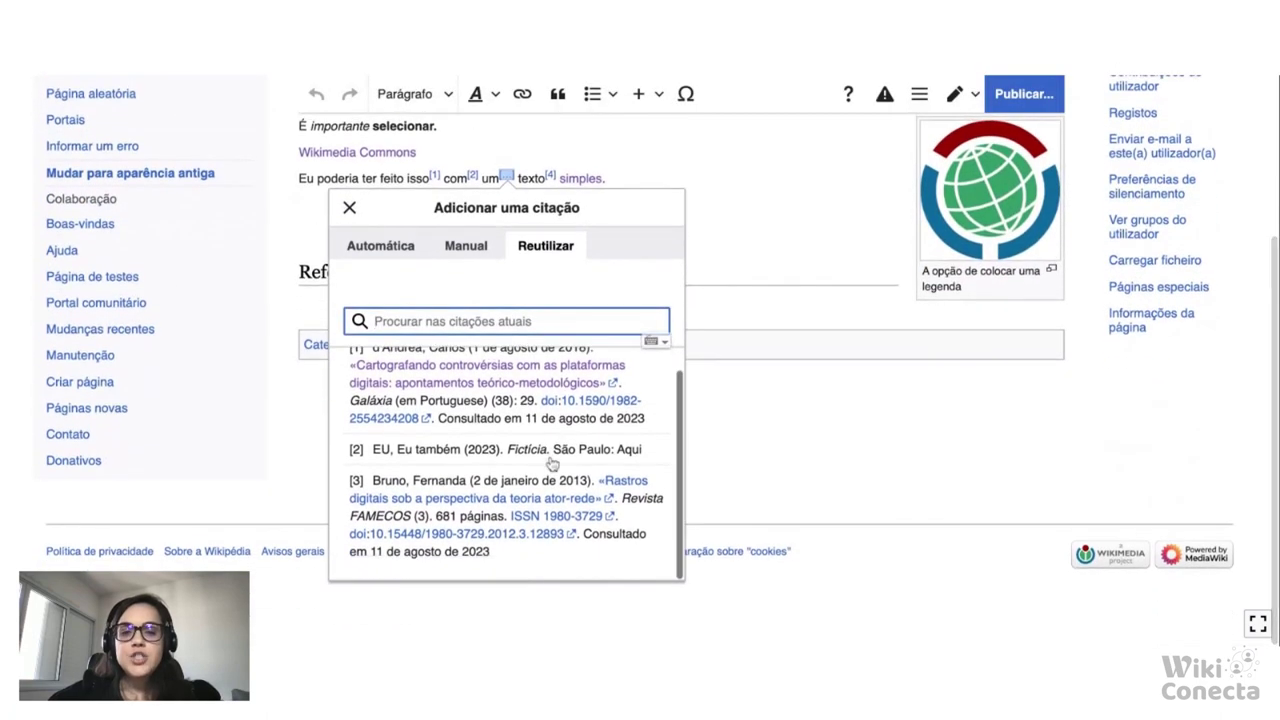
scroll(552, 463, up, 1)
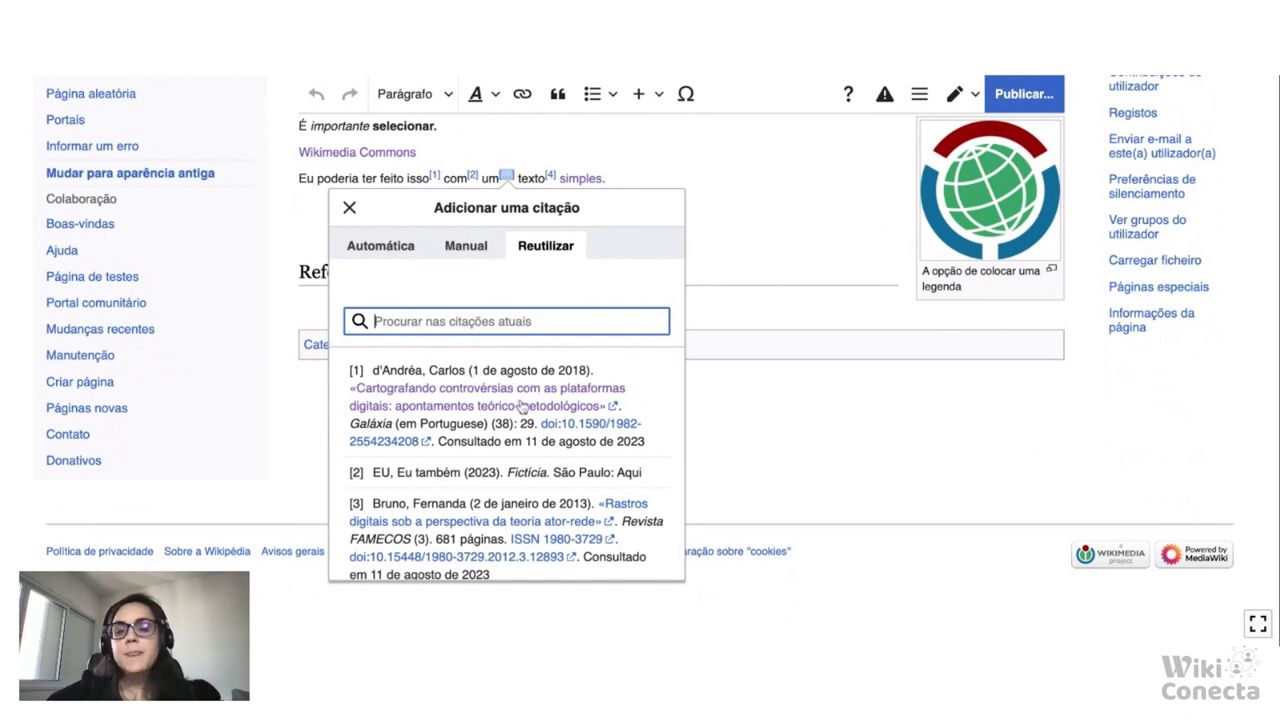
scroll(520, 405, down, 1)
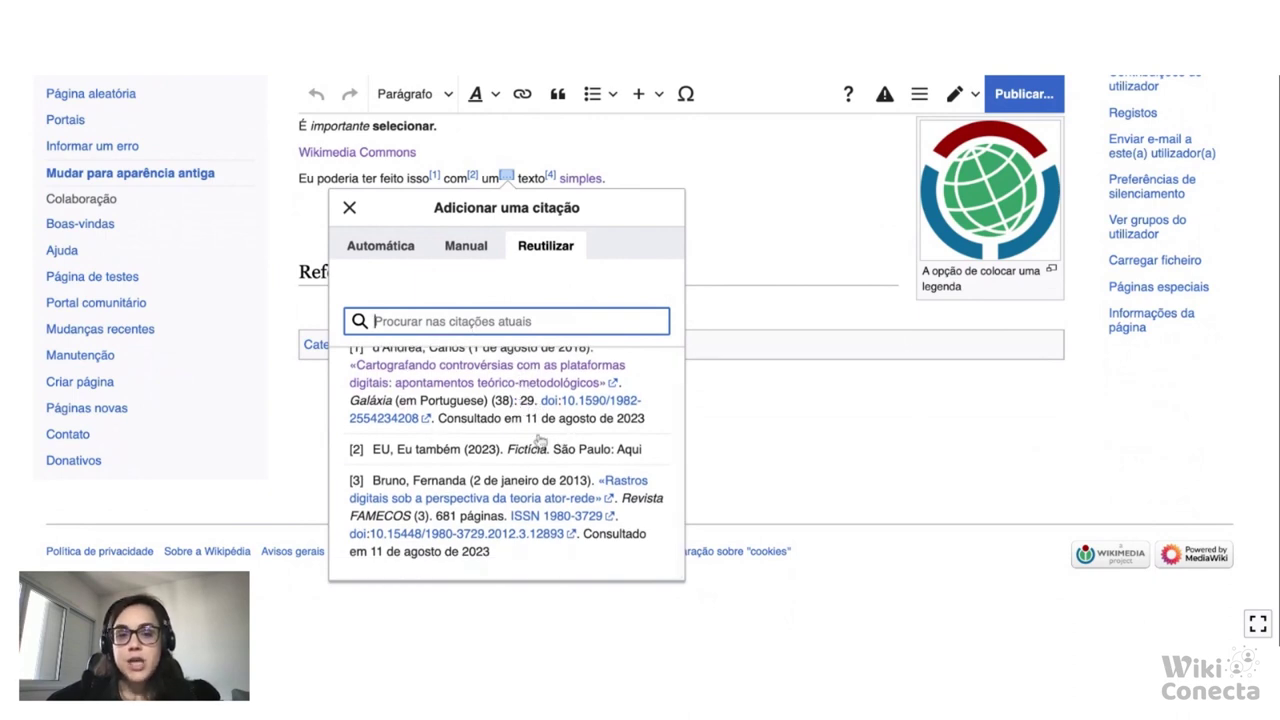
scroll(440, 400, up, 1)
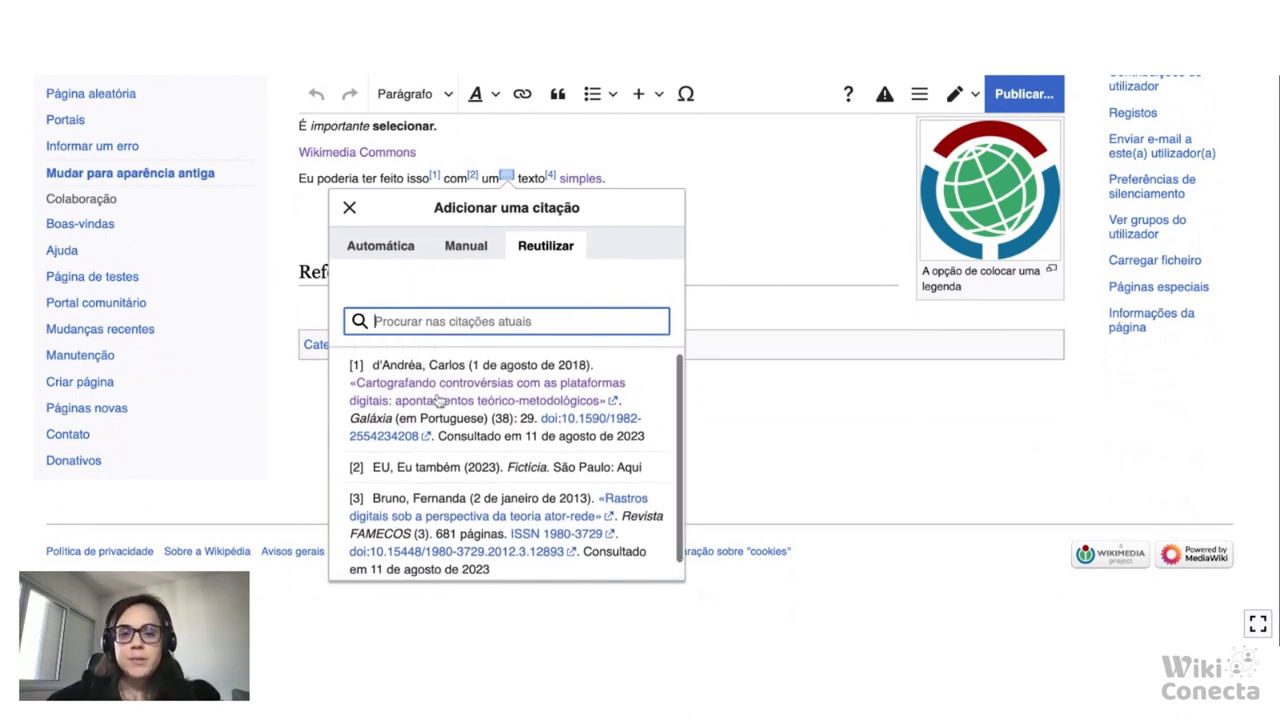
scroll(438, 400, down, 1)
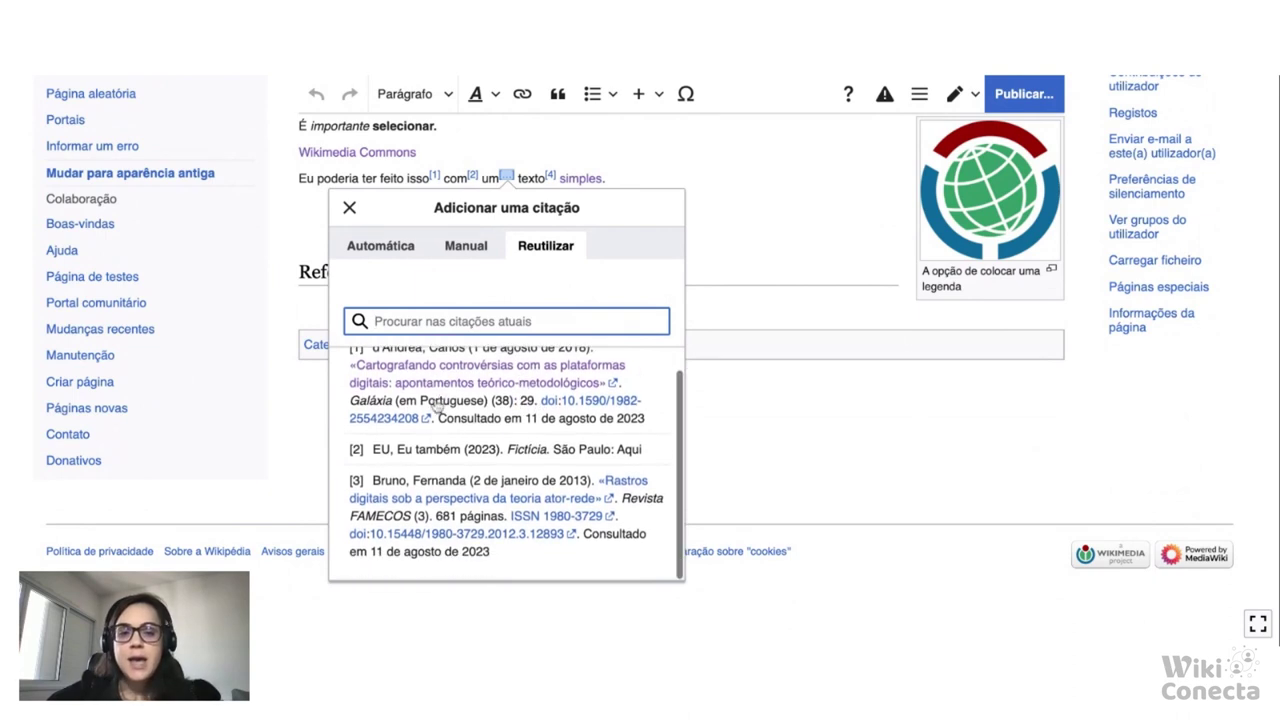
click(506, 560)
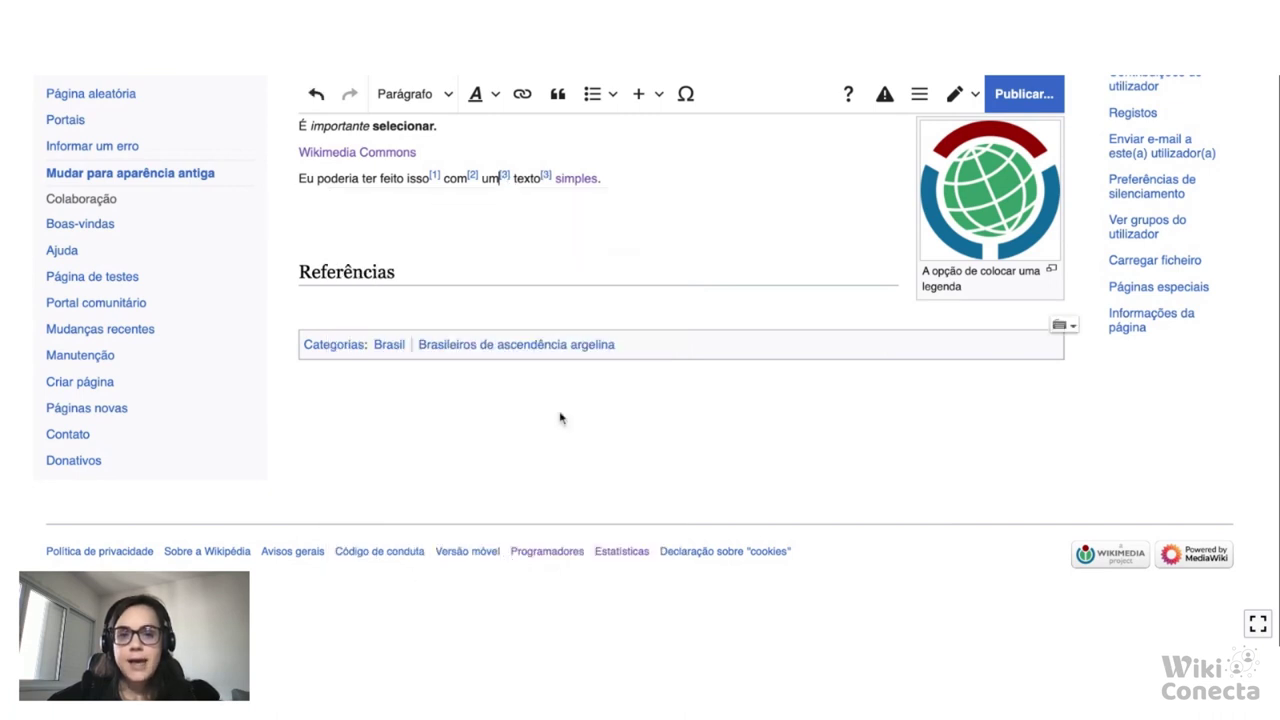
Publish the test page with the summary "Inseri informações para o tutorial", reviewing the changes before saving
scroll(560, 418, up, 4)
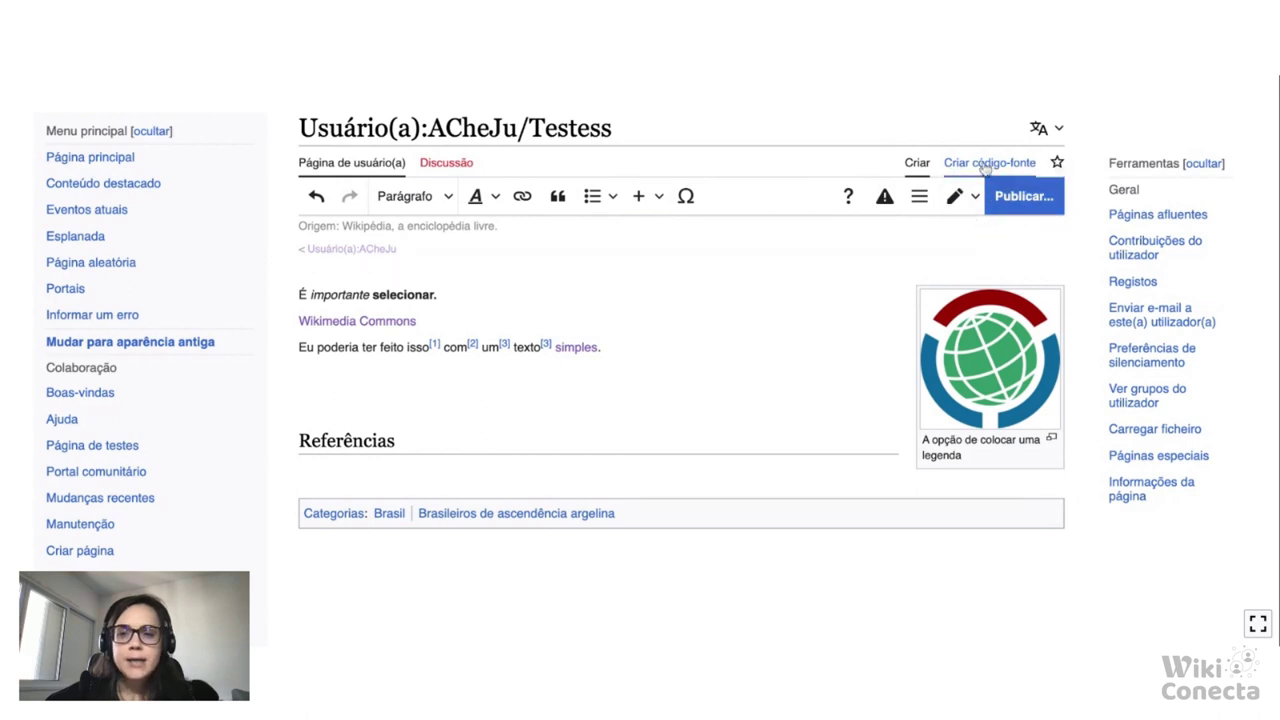
click(1025, 200)
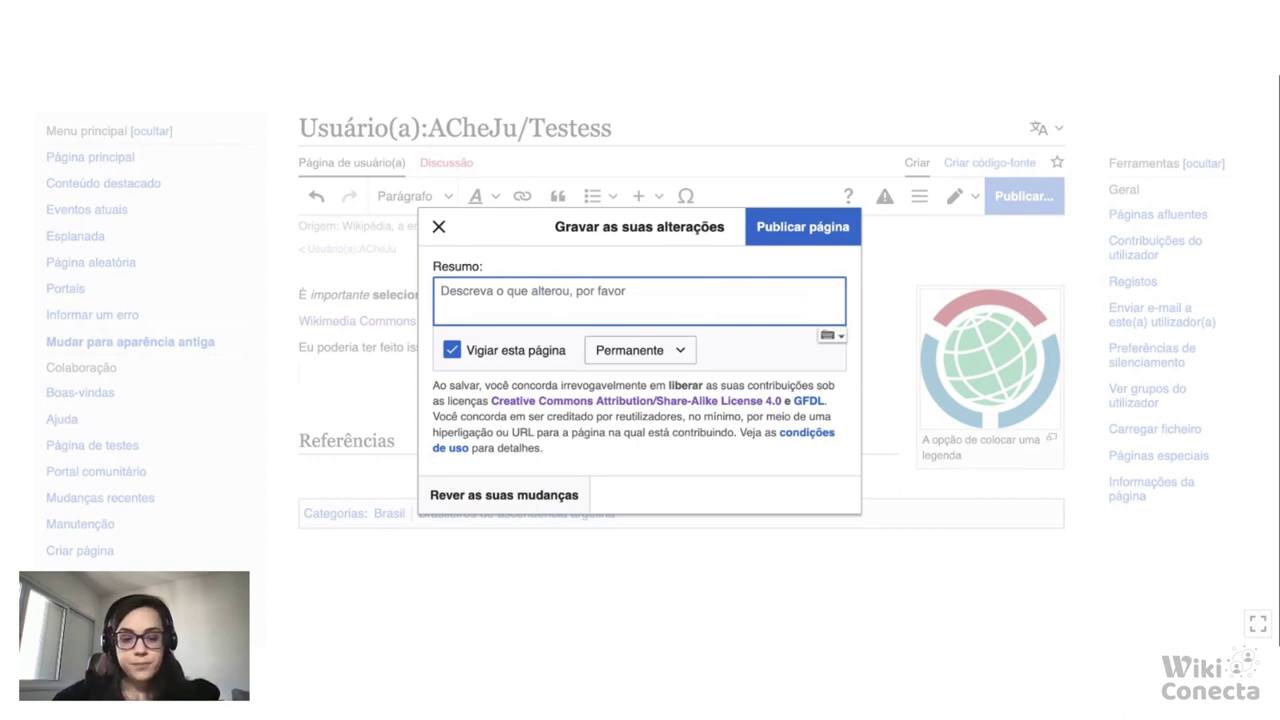
text(Inseri info)
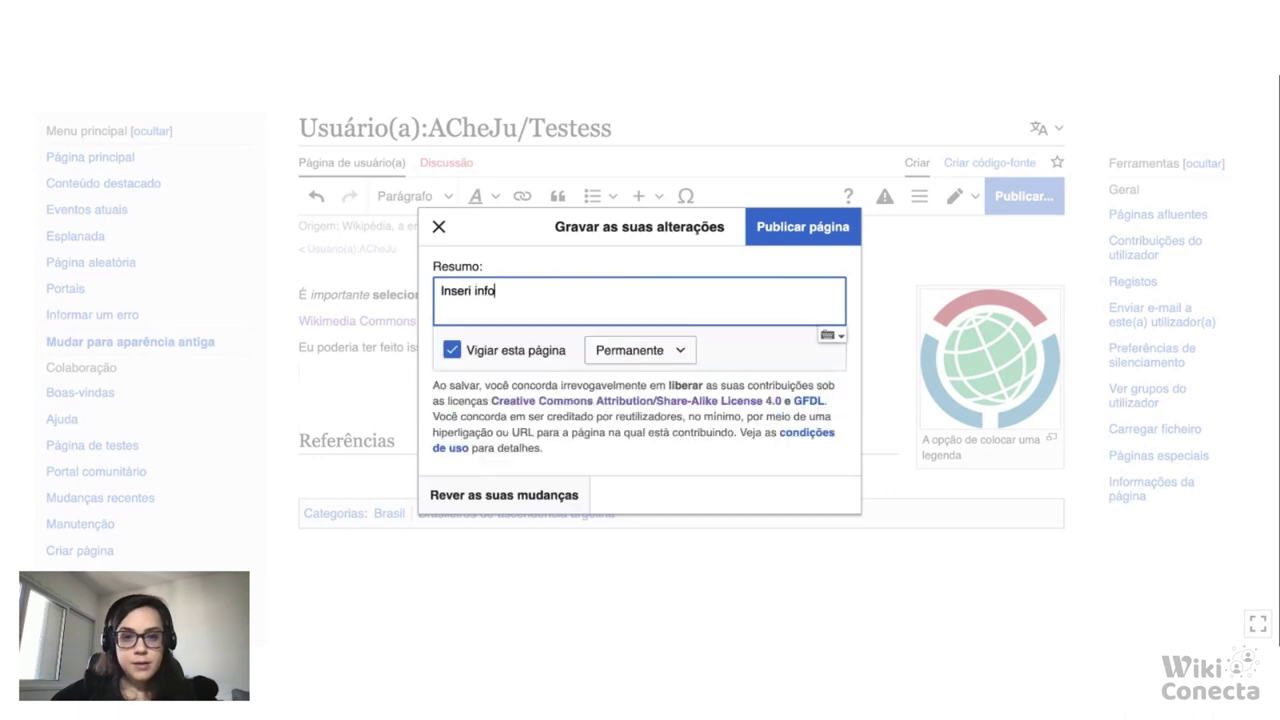
text(rmações para o tutorial)
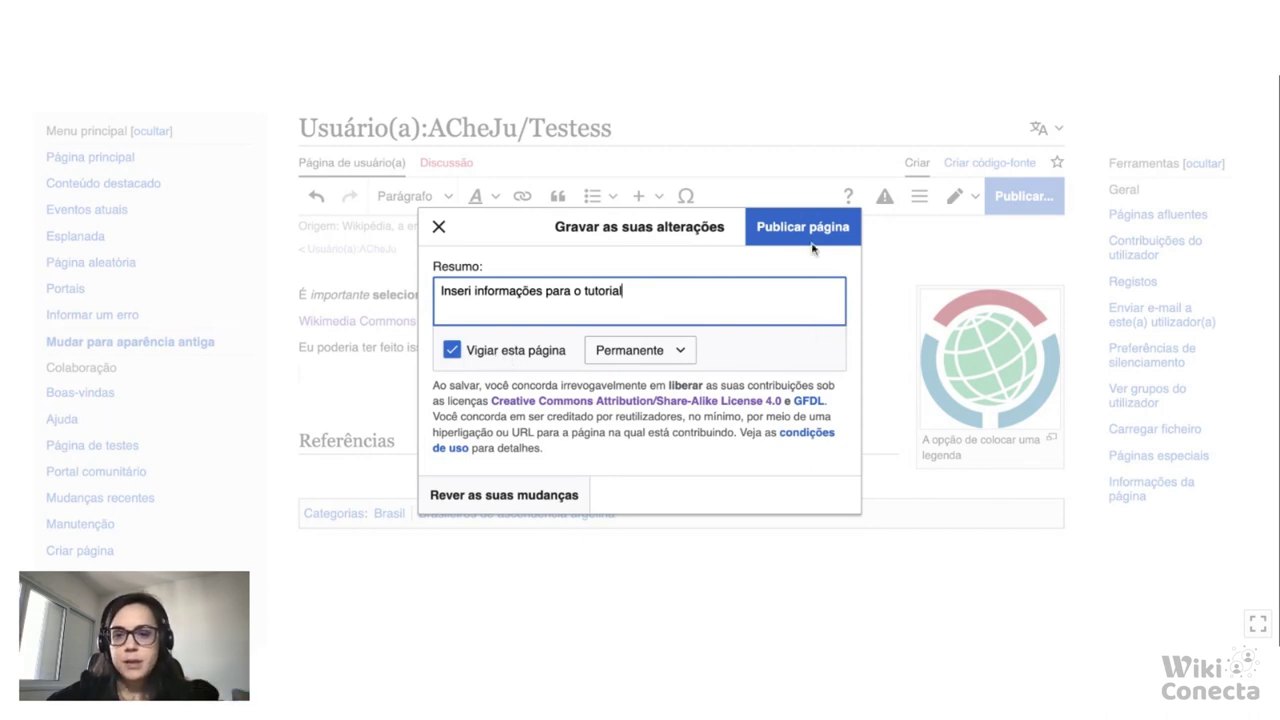
click(503, 500)
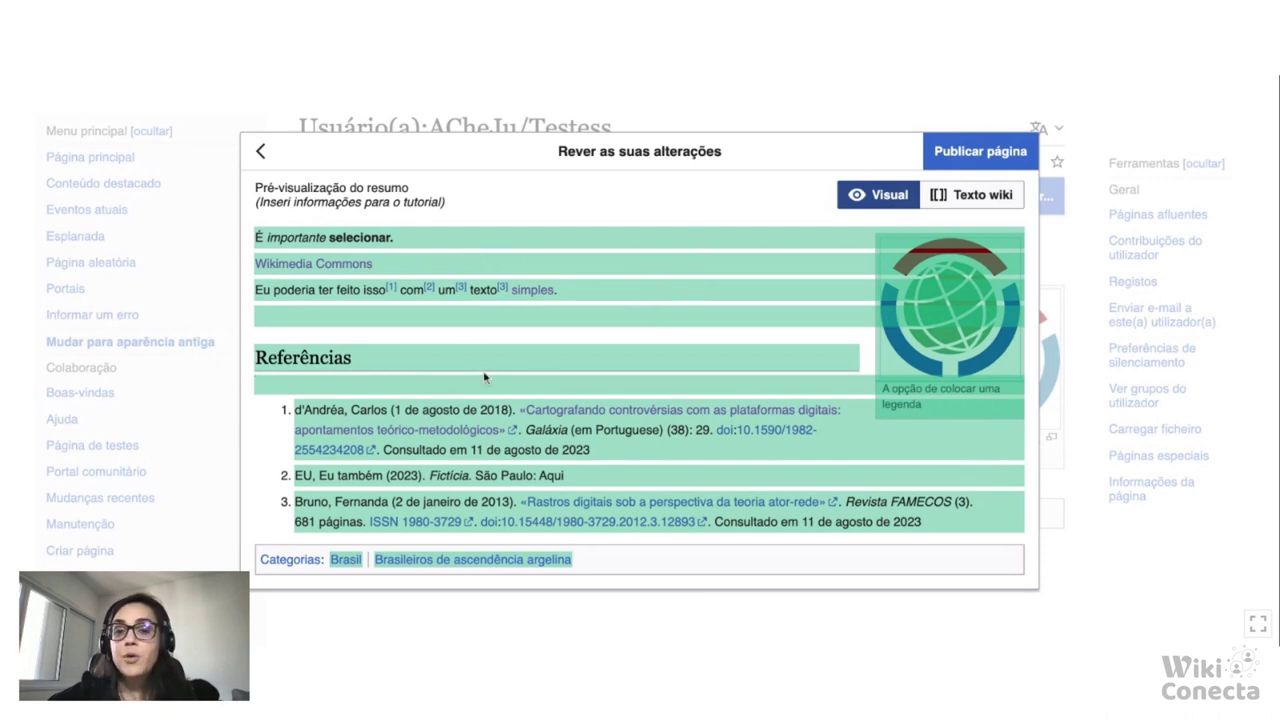
click(261, 155)
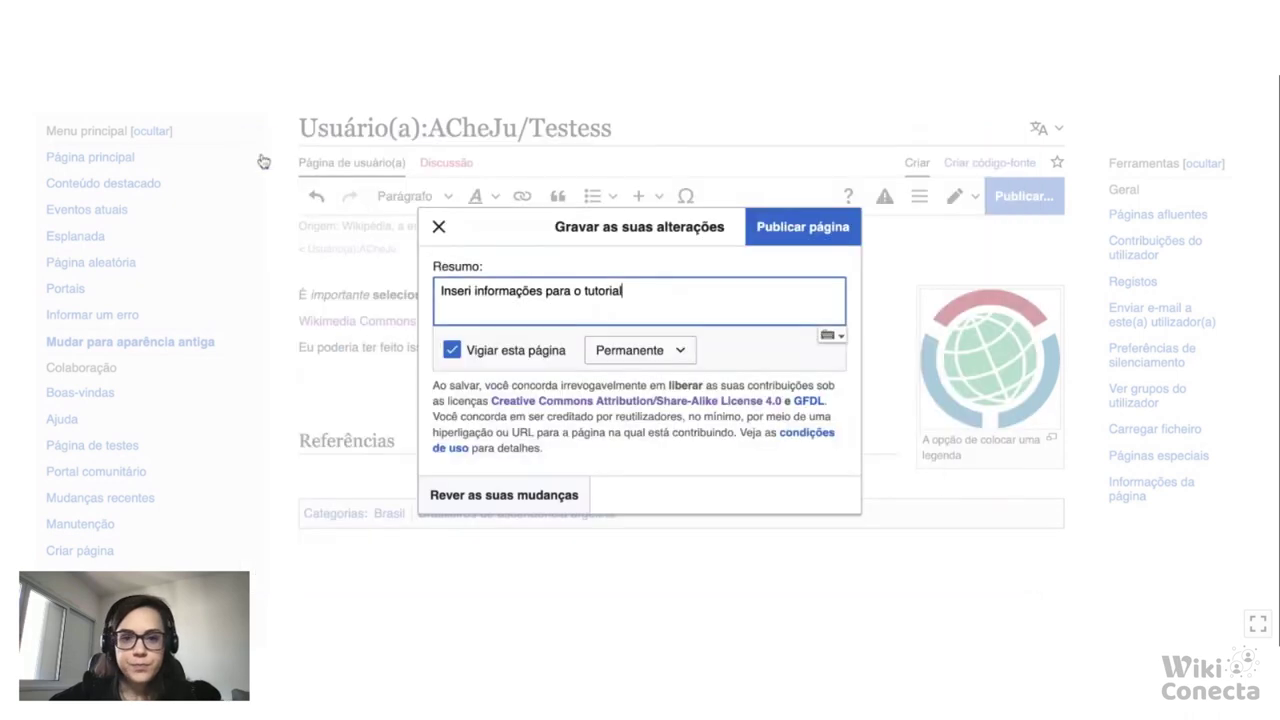
click(840, 235)
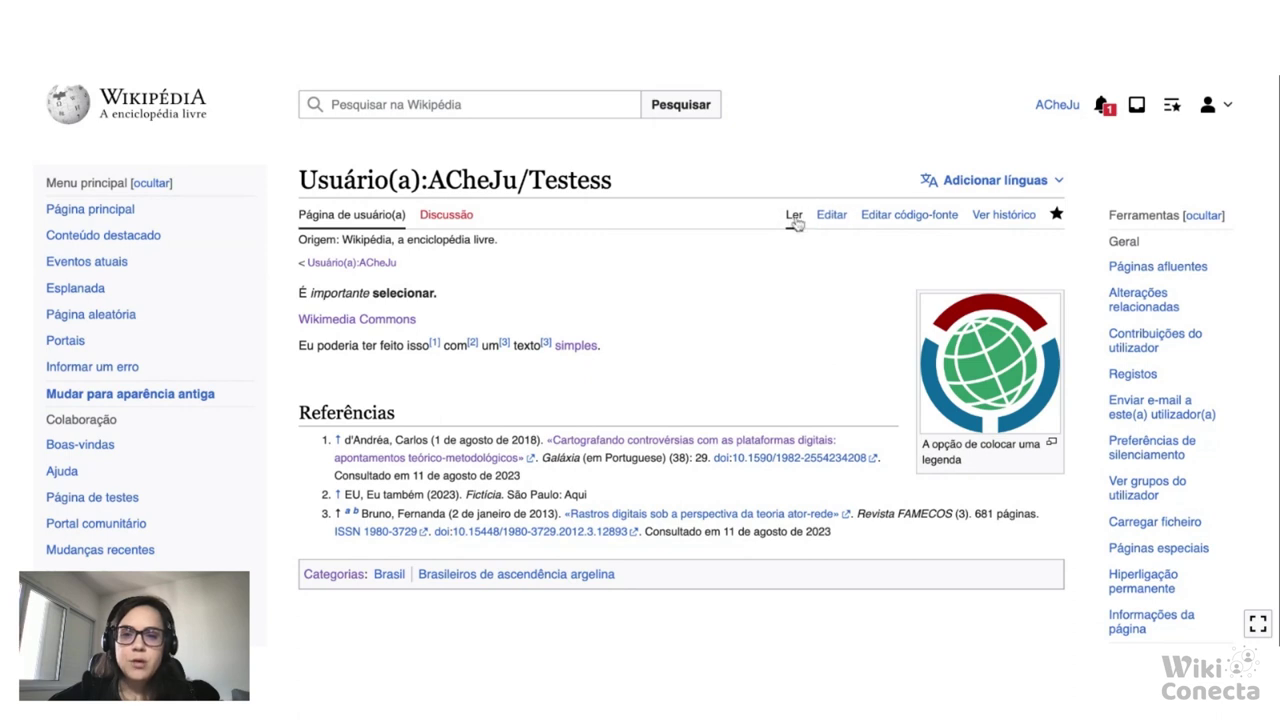
Reopen the published page in the visual editor and add "Inserir as informações." after "selecionar." in the first line
click(830, 217)
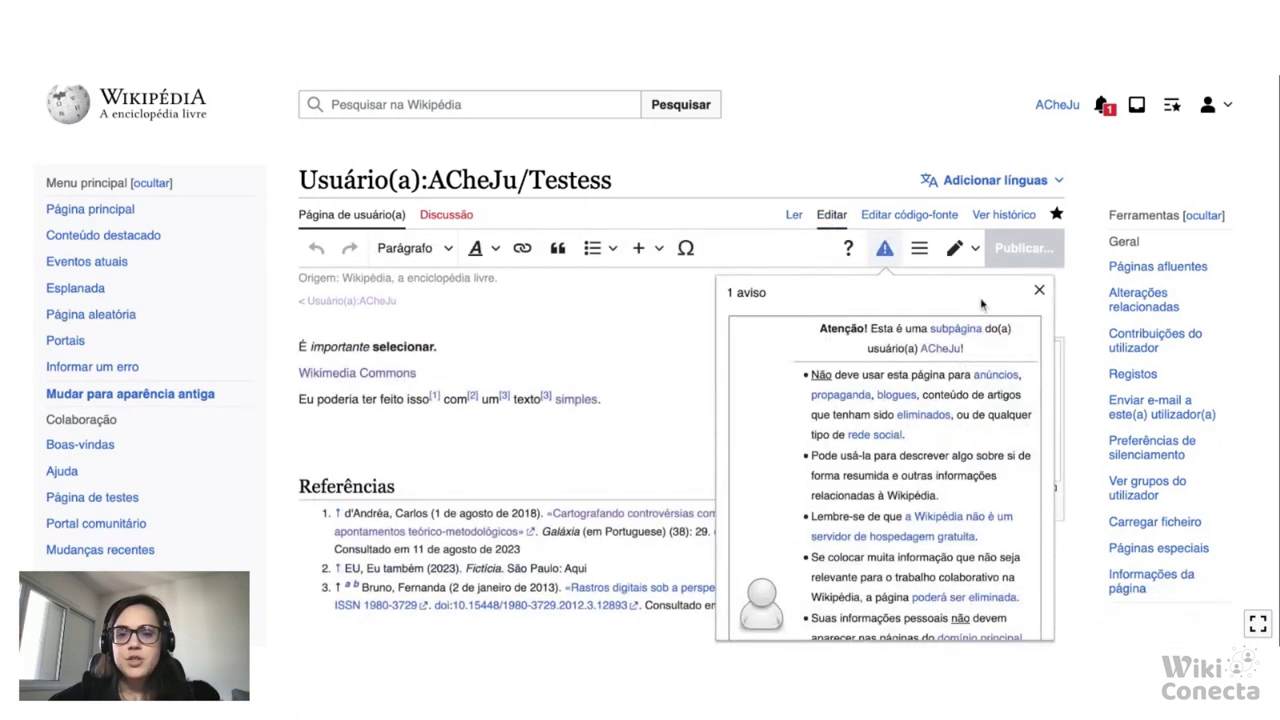
click(1040, 291)
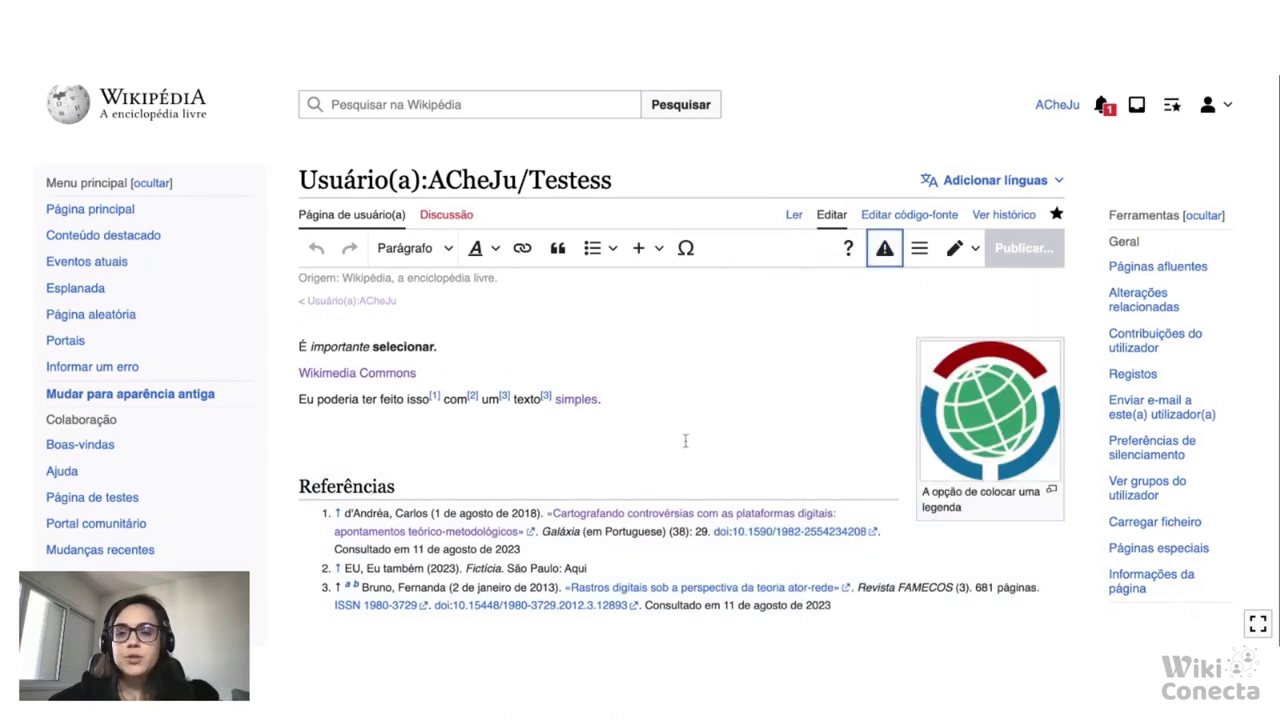
scroll(685, 441, down, 2)
click(665, 291)
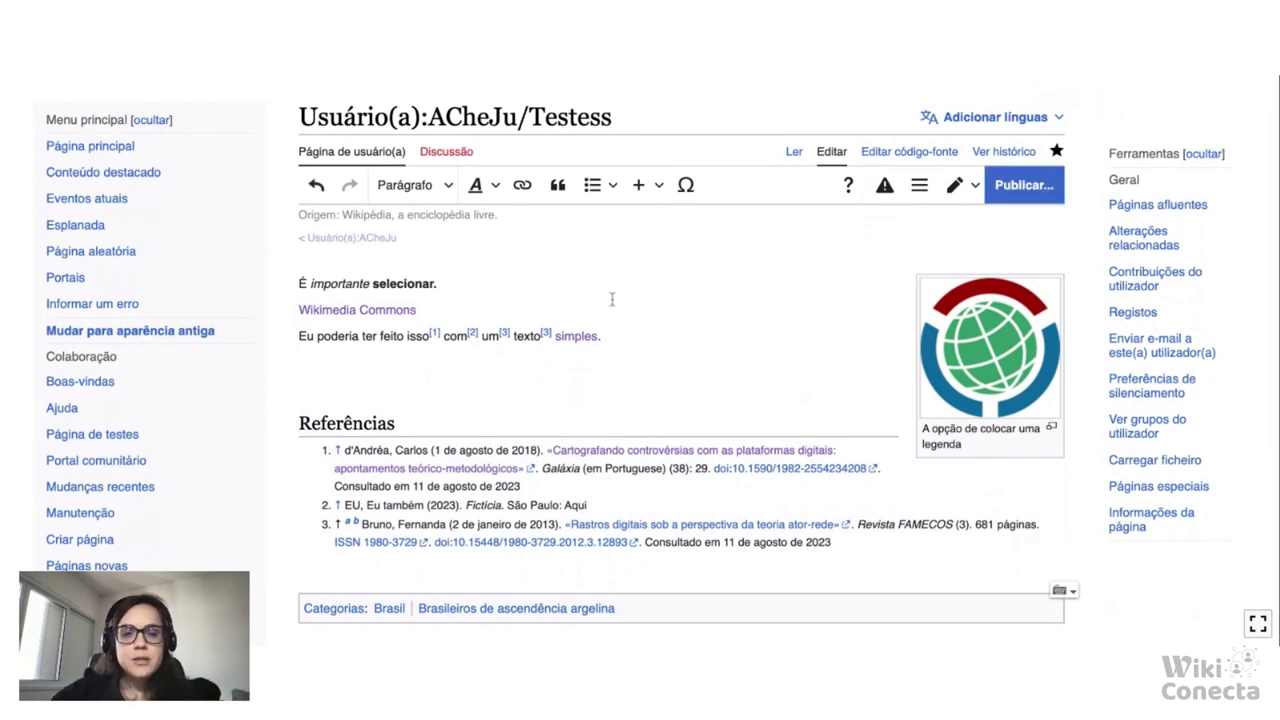
text(Inserir as inf)
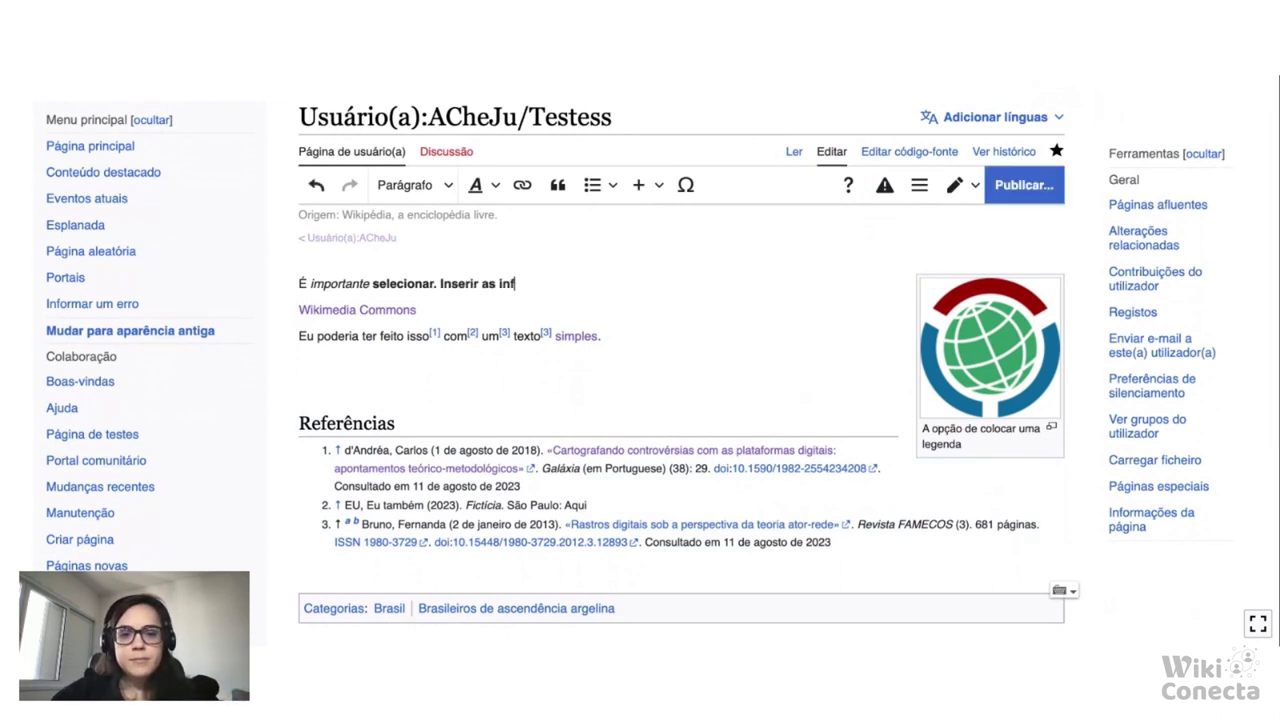
text(ormações.)
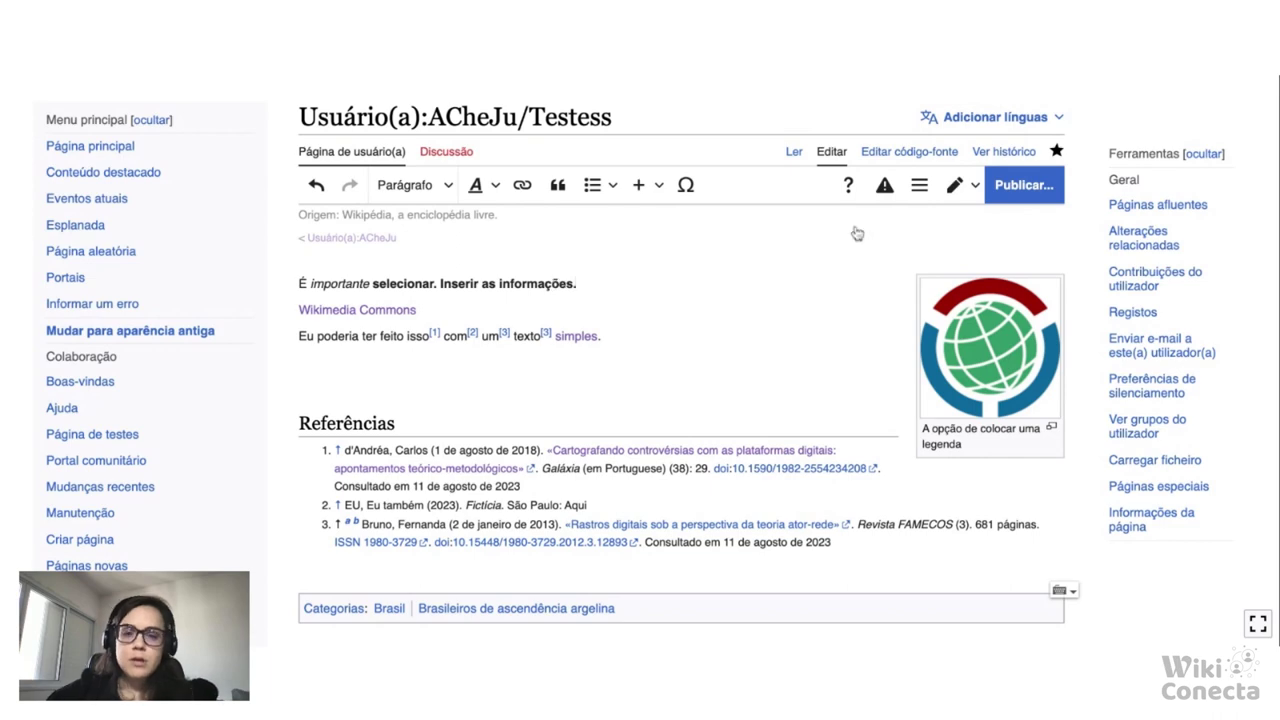
Publish the edit with the summary "Alterei uma palavra."
click(1036, 195)
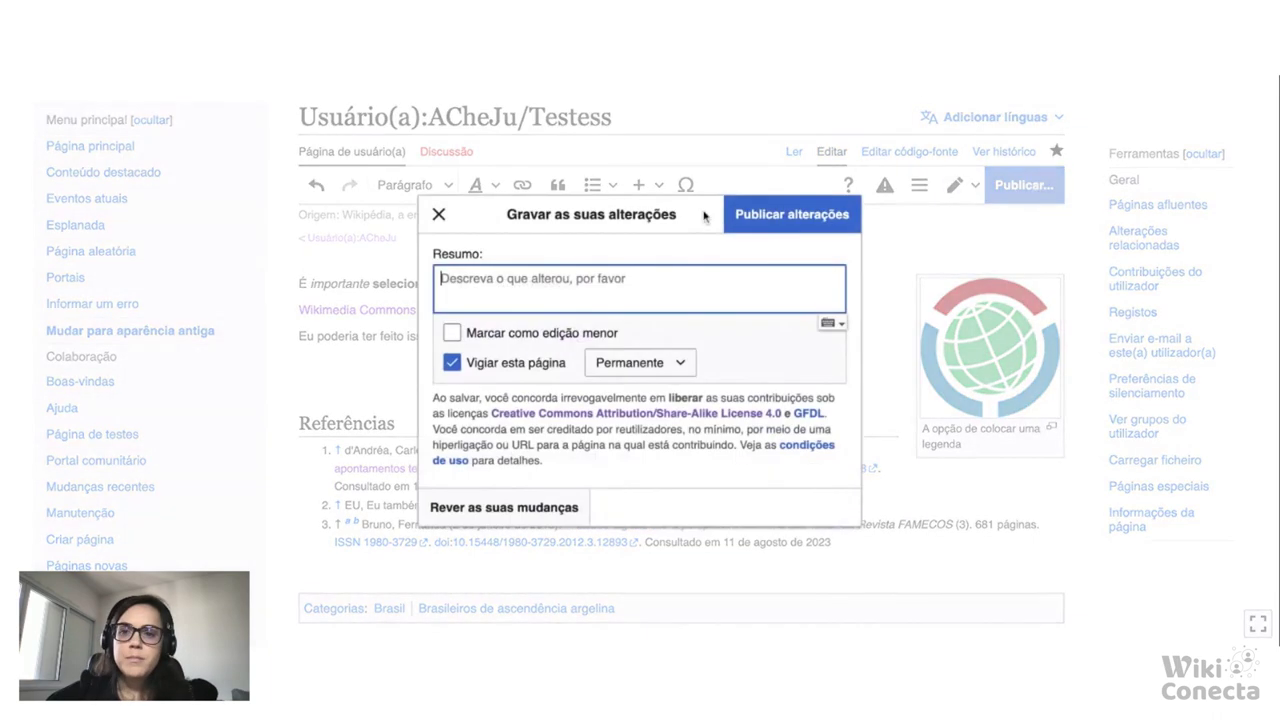
text(Alterei uma palavra.)
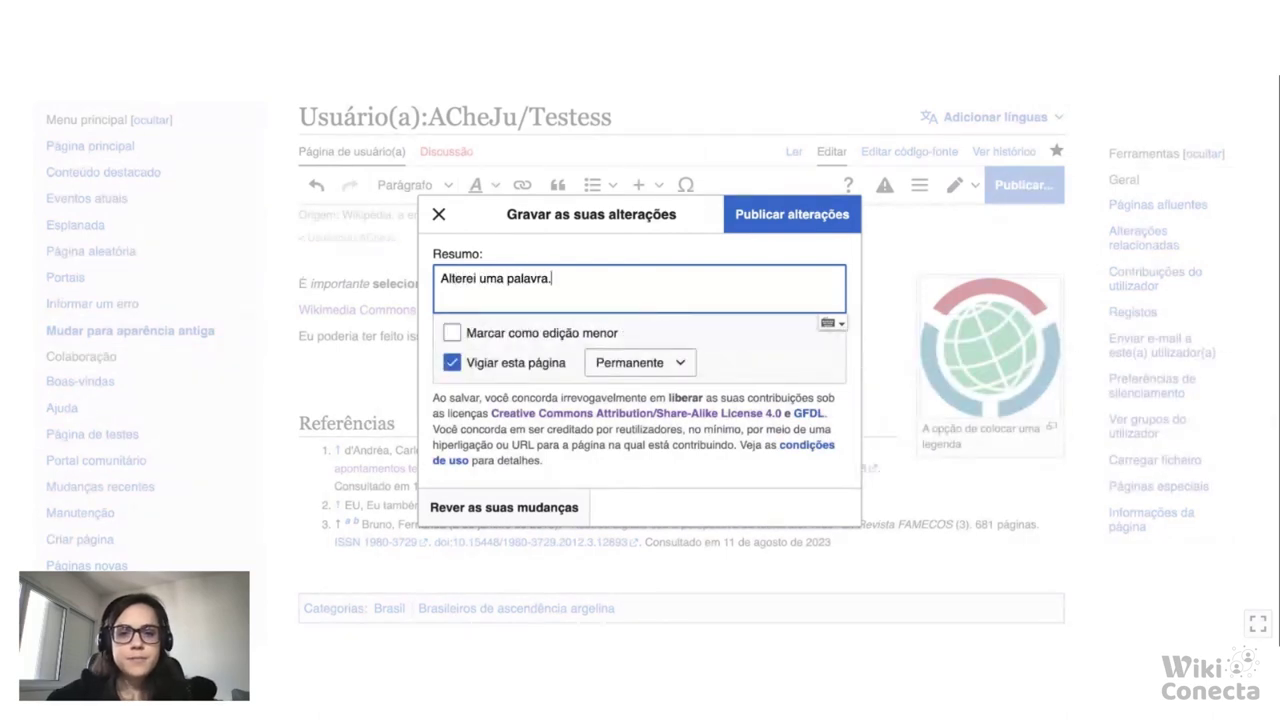
click(758, 222)
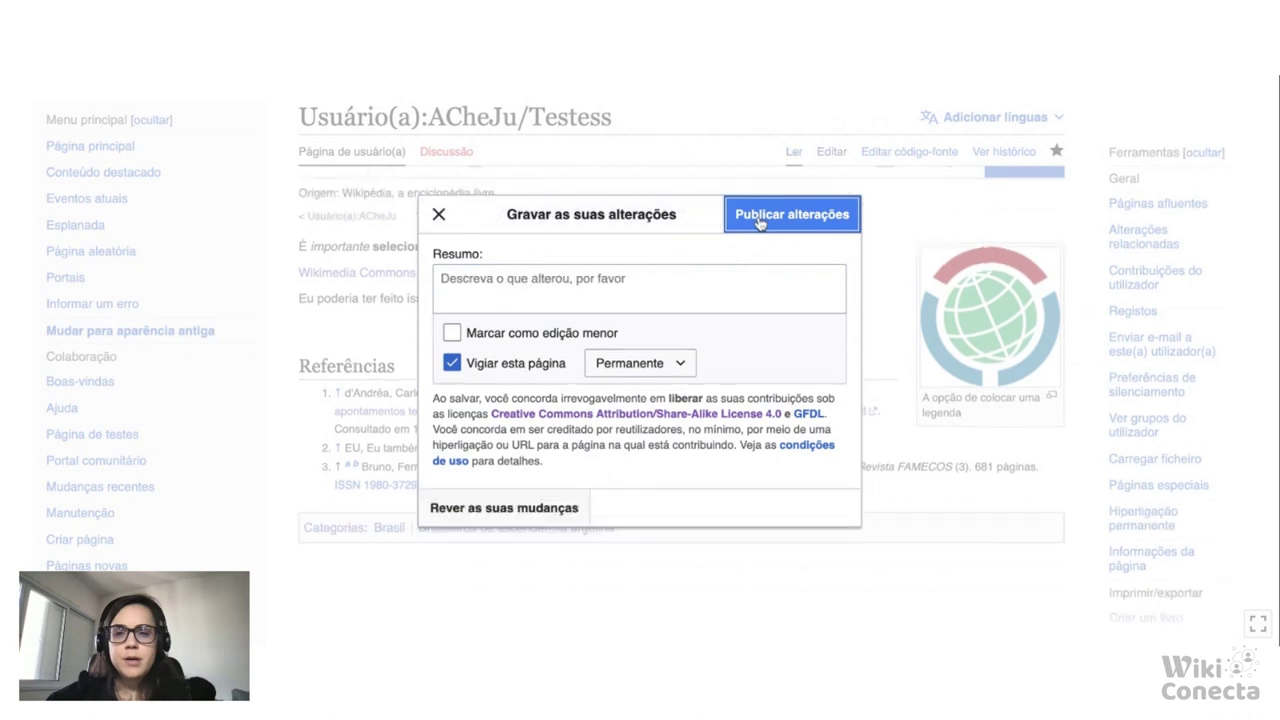